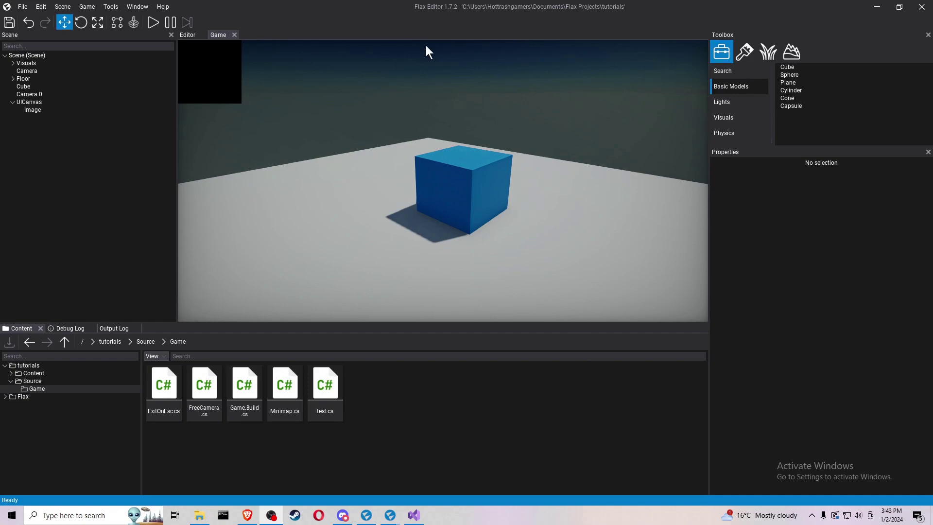
Step: Switch Flax from the game preview to the scene editor view and fly toward the blue cube
{"action": "left_click", "coordinate": [449, 383]}
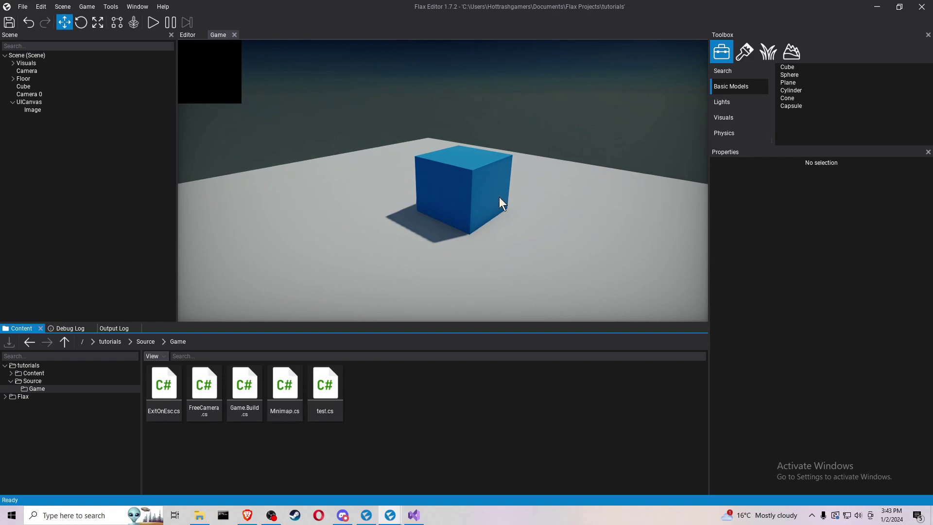
{"action": "left_click", "coordinate": [556, 215]}
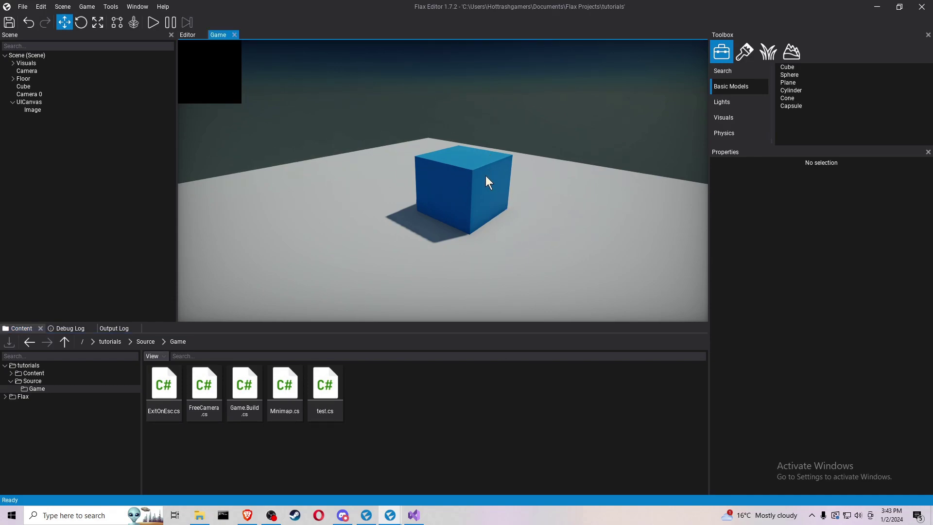
{"action": "left_click", "coordinate": [187, 34]}
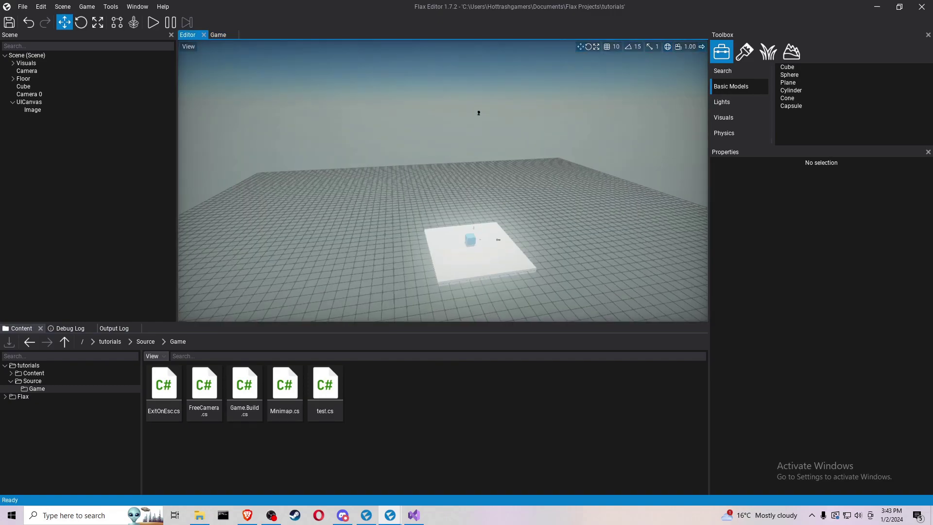
{"action": "right_click_drag", "start_coordinate": [496, 300], "coordinate": [496, 300]}
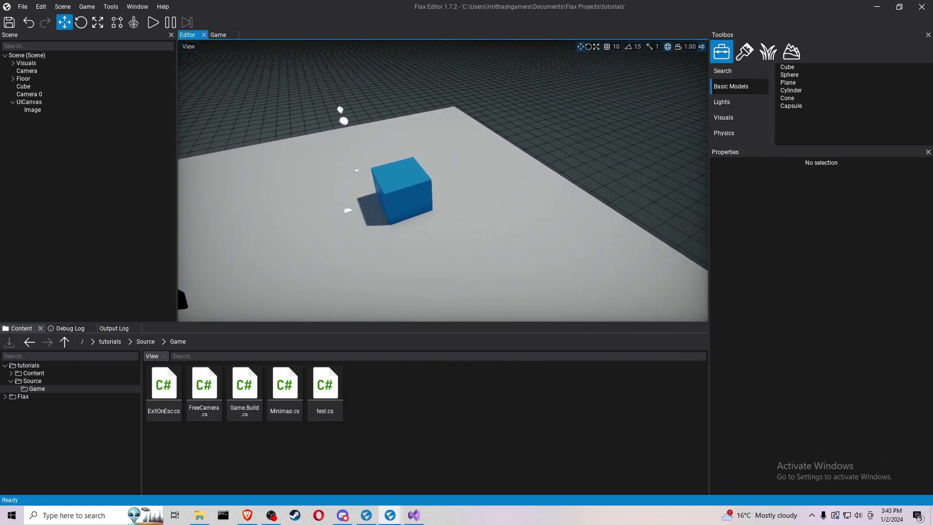
Step: Create a C# script named 'physics movement' in the Game folder and open it in the code editor
{"action": "right_click_drag", "start_coordinate": [495, 301], "coordinate": [495, 300]}
{"action": "right_click", "coordinate": [439, 398]}
{"action": "mouse_move", "coordinate": [458, 463]}
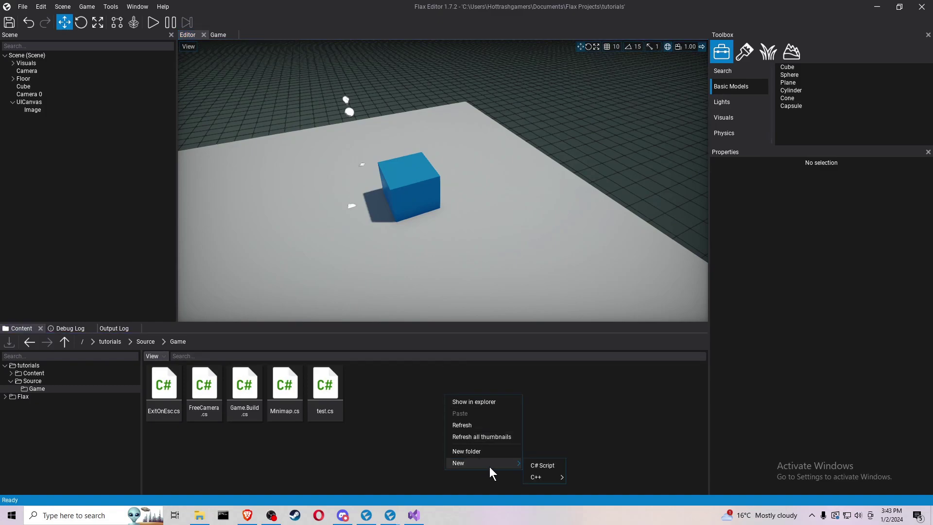
{"action": "left_click", "coordinate": [536, 464]}
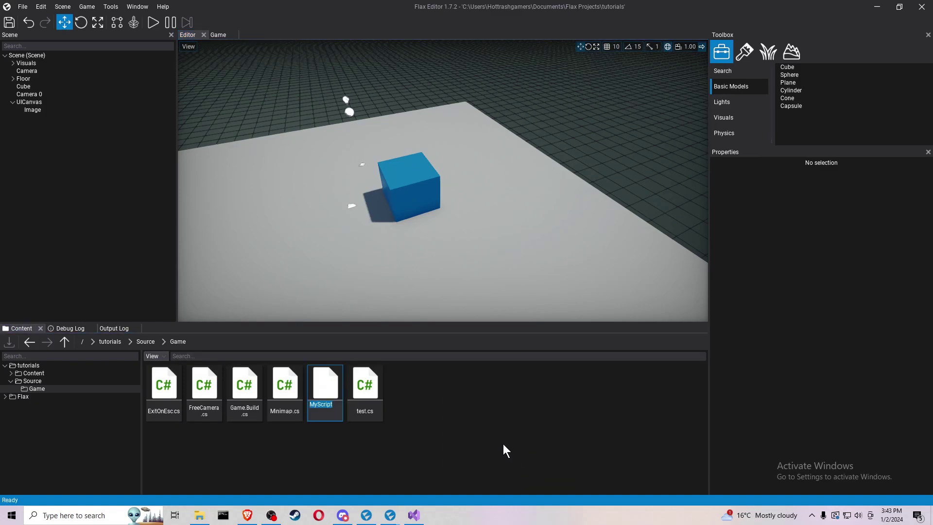
{"action": "type", "text": "physics mo"}
{"action": "type", "text": "ve"}
{"action": "type", "text": "ment"}
{"action": "key", "text": "Return"}
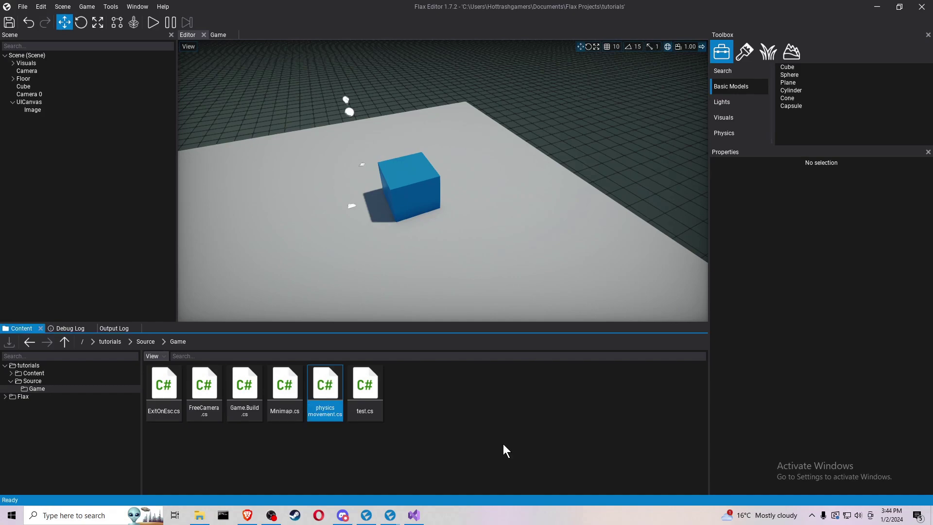
{"action": "double_click", "coordinate": [333, 396]}
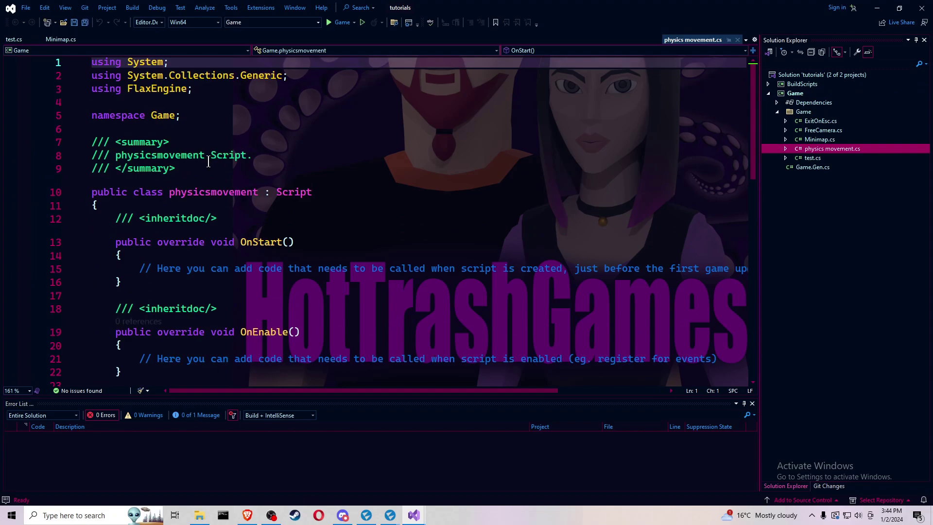
Step: Delete the template's /// summary comment block and its leftover empty line
{"action": "left_click", "coordinate": [88, 142]}
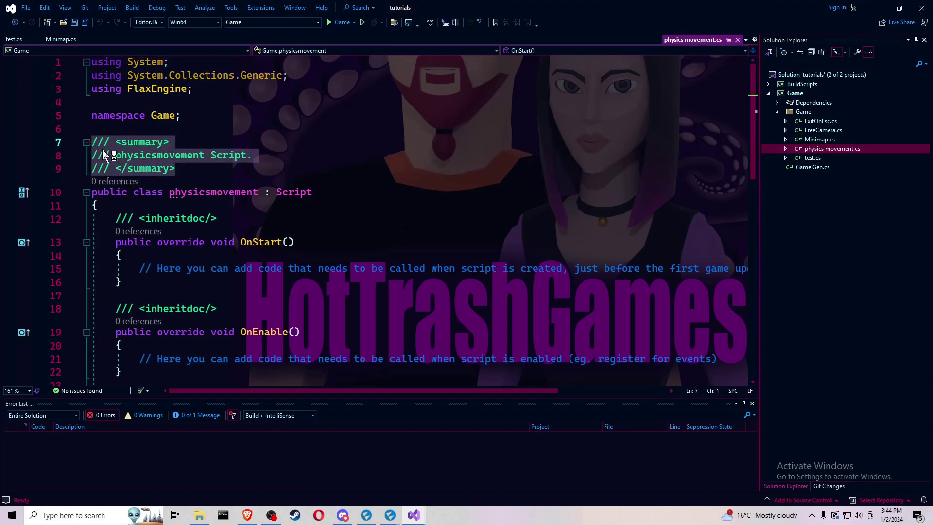
{"action": "key", "text": "BackSpace"}
{"action": "key", "text": "BackSpace"}
Step: Delete the inheritdoc comments above OnStart, OnEnable and OnDisable
{"action": "left_click_drag", "start_coordinate": [224, 180], "coordinate": [115, 180]}
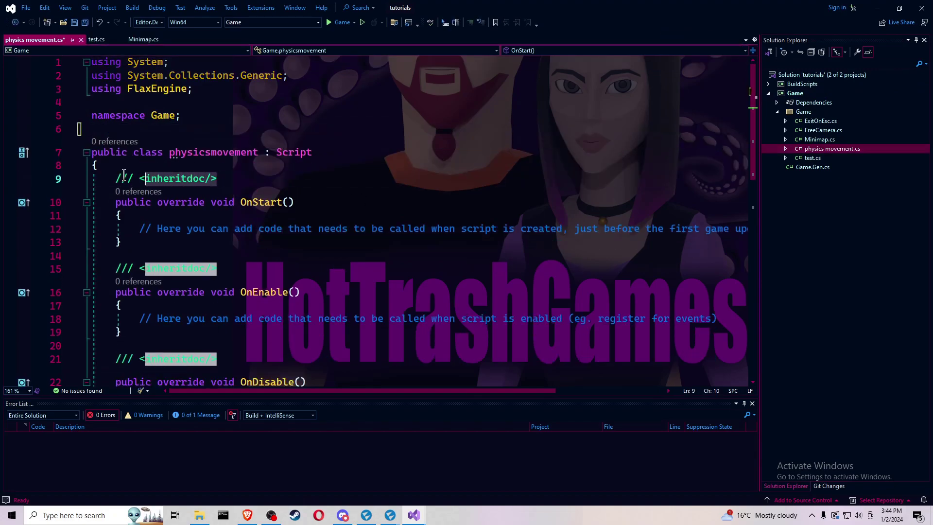
{"action": "key", "text": "BackSpace"}
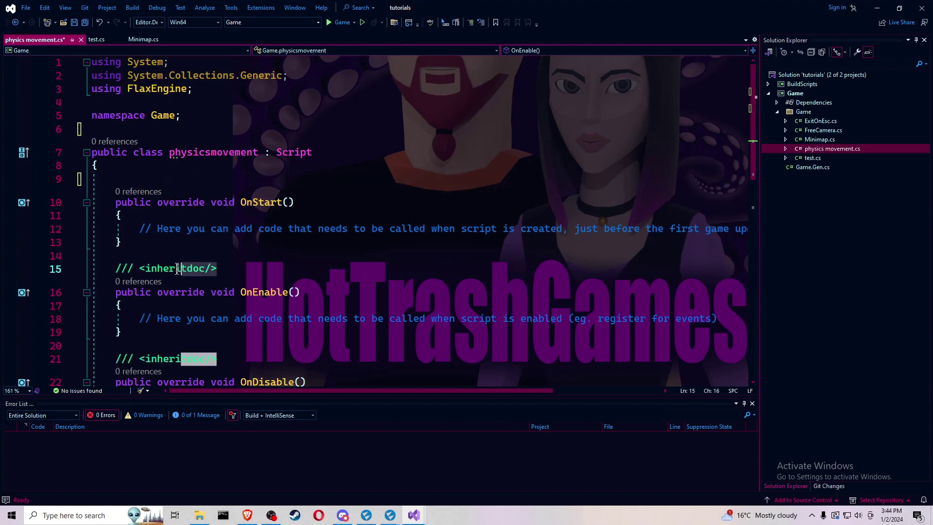
{"action": "left_click_drag", "start_coordinate": [218, 268], "coordinate": [115, 268]}
{"action": "key", "text": "BackSpace"}
{"action": "scroll", "coordinate": [201, 301], "scroll_direction": "down", "scroll_amount": 2}
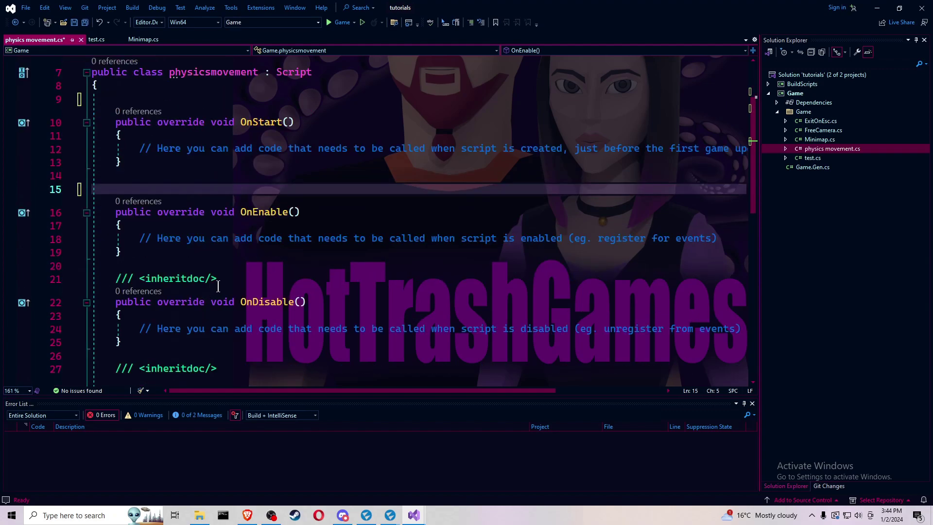
{"action": "left_click_drag", "start_coordinate": [218, 278], "coordinate": [117, 279]}
{"action": "key", "text": "BackSpace"}
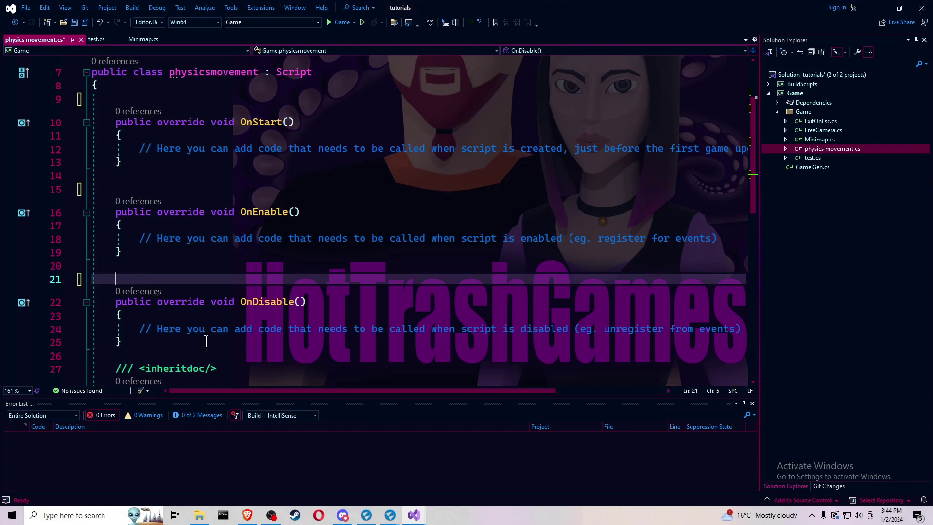
{"action": "left_click_drag", "start_coordinate": [217, 368], "coordinate": [116, 368]}
{"action": "key", "text": "BackSpace"}
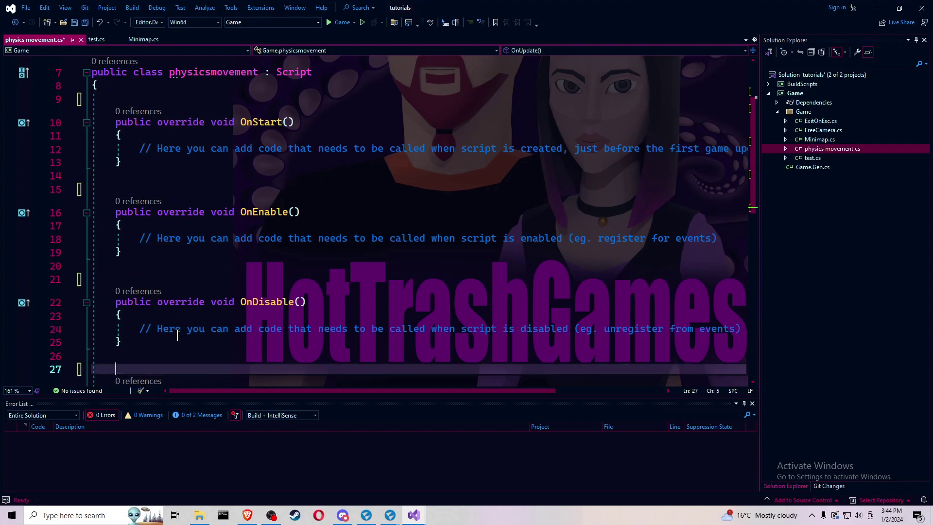
{"action": "scroll", "coordinate": [163, 223], "scroll_direction": "up", "scroll_amount": 2}
{"action": "left_click", "coordinate": [146, 177]}
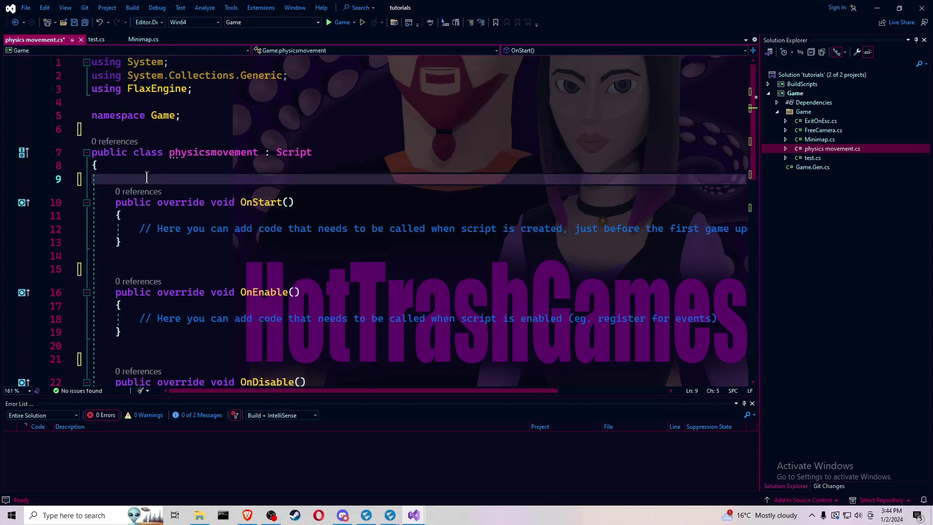
{"action": "type", "text": "pr"}
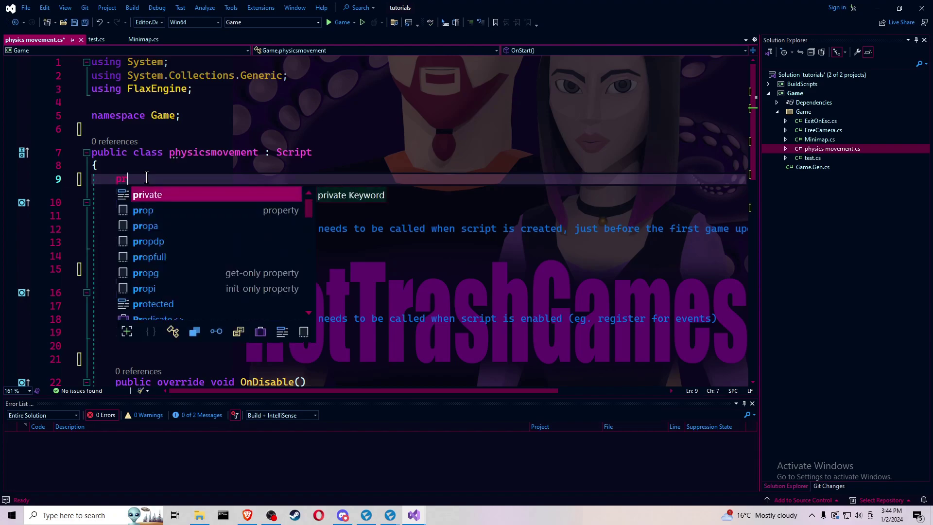
Step: Declare a private RigidBody field named rb in the class
{"action": "key", "text": "Tab"}
{"action": "type", "text": "Rig"}
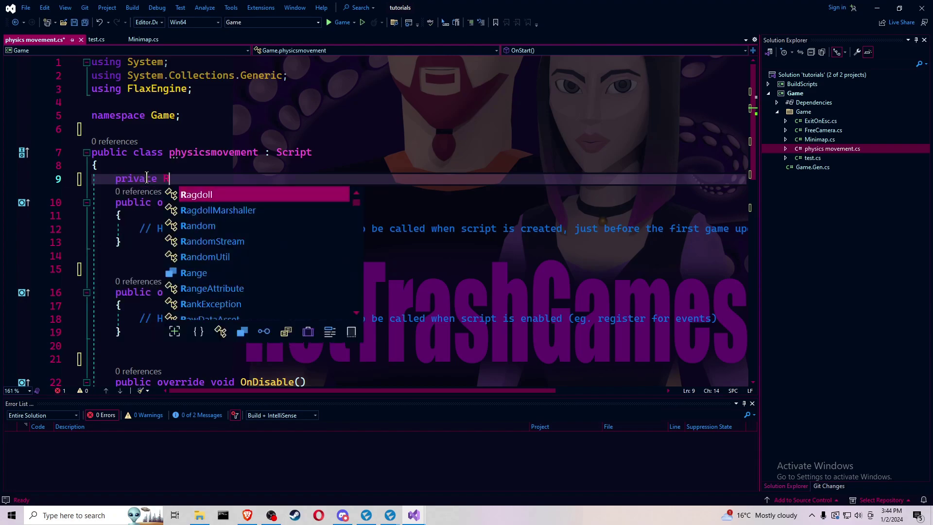
{"action": "key", "text": "Tab"}
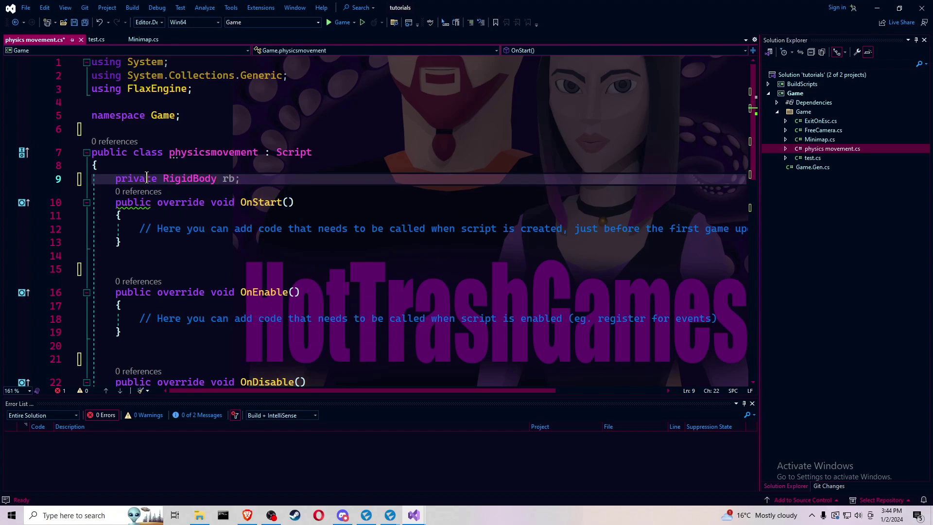
{"action": "key", "text": "Tab"}
{"action": "key", "text": "BackSpace"}
{"action": "key", "text": "BackSpace"}
{"action": "key", "text": "BackSpace"}
{"action": "key", "text": "BackSpace"}
{"action": "key", "text": "BackSpace"}
{"action": "key", "text": "BackSpace"}
{"action": "key", "text": "BackSpace"}
{"action": "key", "text": "BackSpace"}
{"action": "type", "text": "r"}
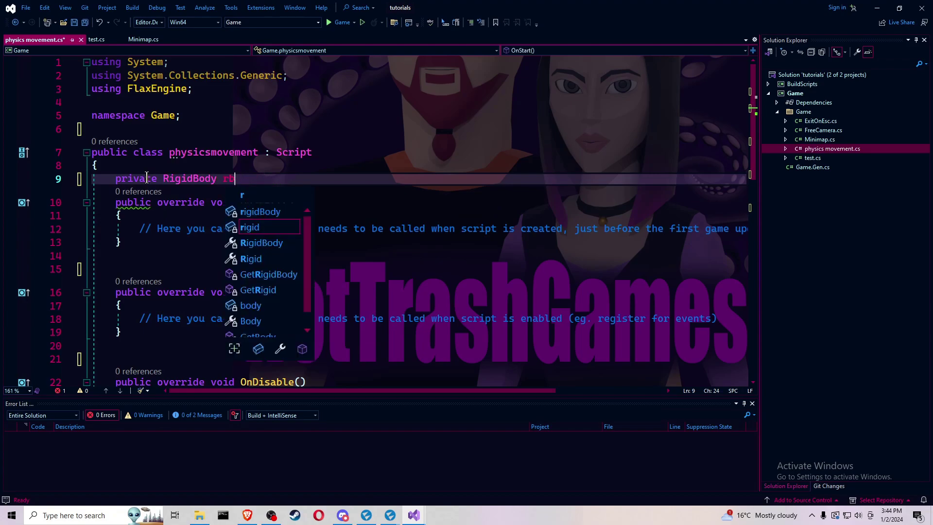
{"action": "type", "text": "b;"}
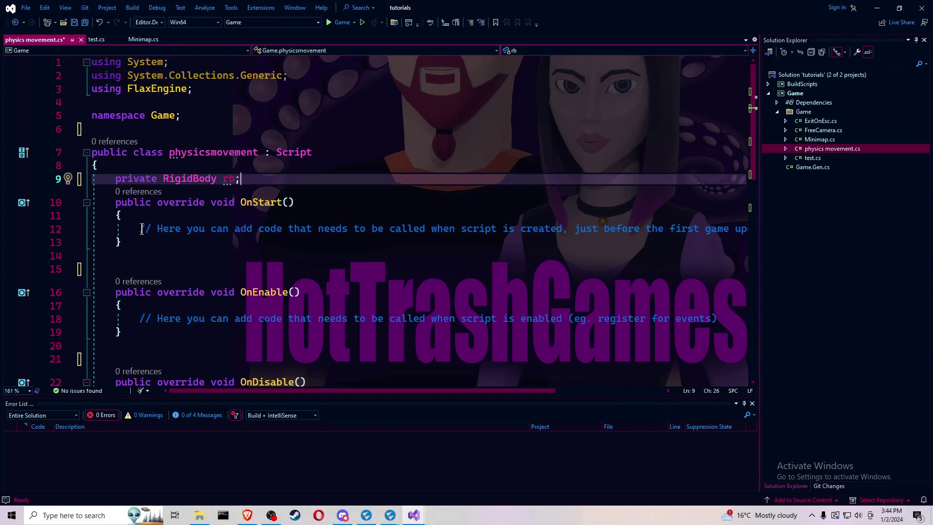
{"action": "left_click_drag", "start_coordinate": [141, 228], "coordinate": [763, 231]}
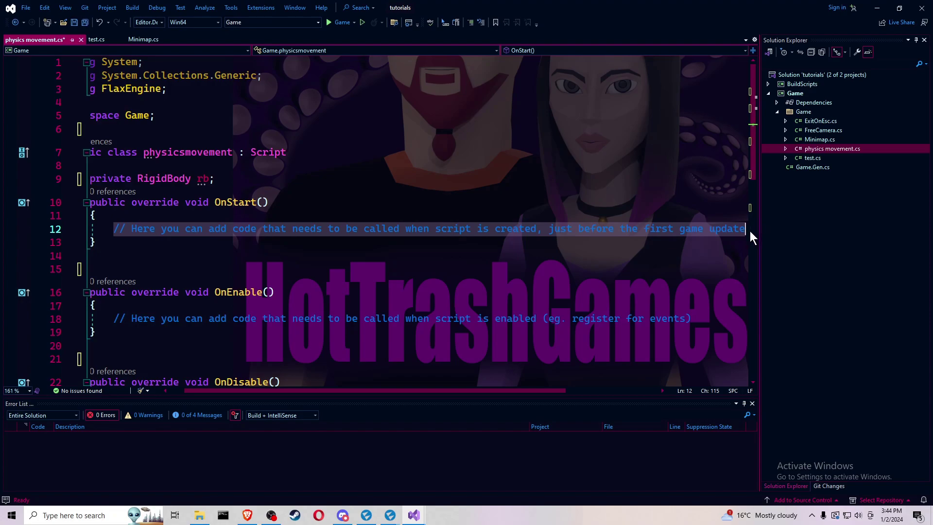
Step: Assign rb from Actor cast to RigidBody in OnStart and clear OnUpdate's placeholder comment
{"action": "key", "text": "BackSpace"}
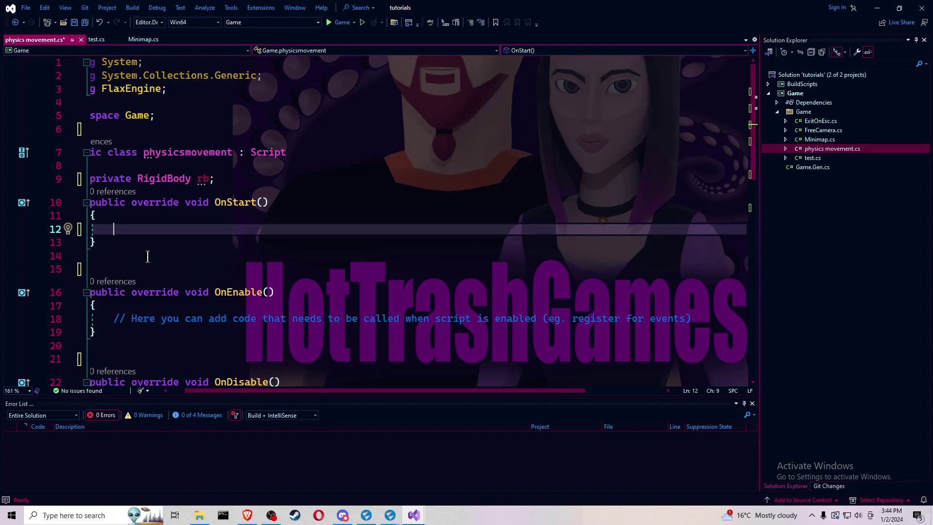
{"action": "type", "text": "r"}
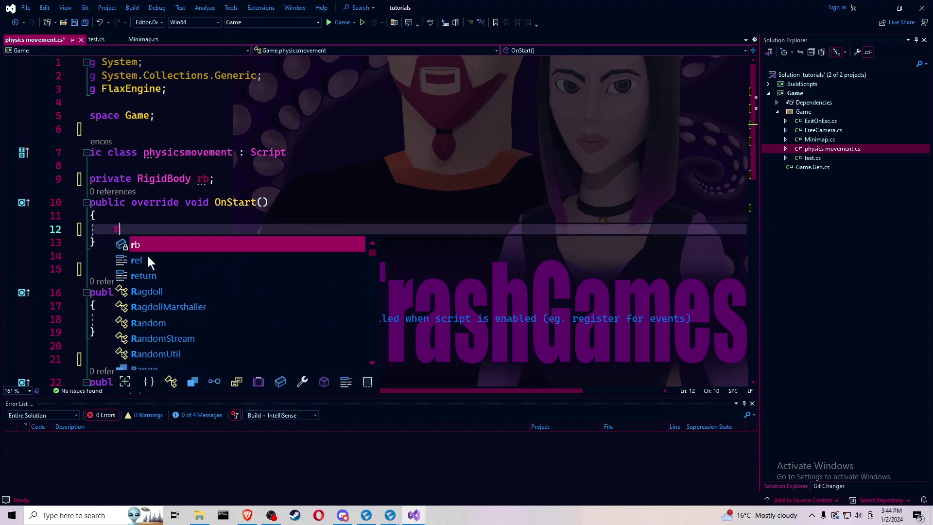
{"action": "type", "text": "b = "}
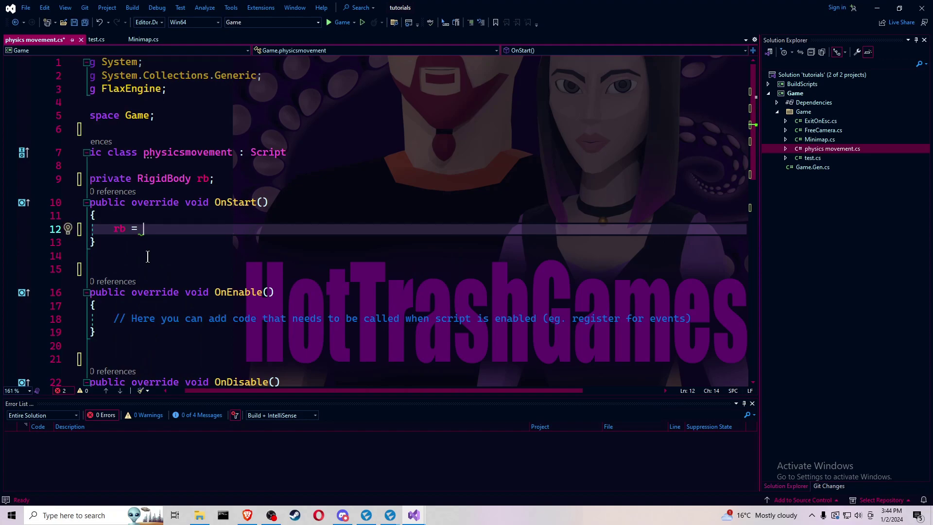
{"action": "type", "text": "Ac"}
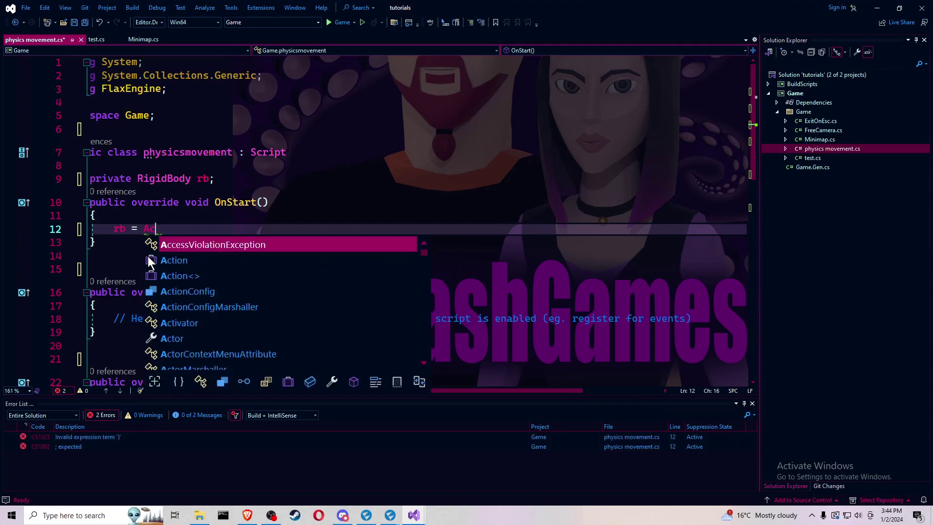
{"action": "type", "text": "tor"}
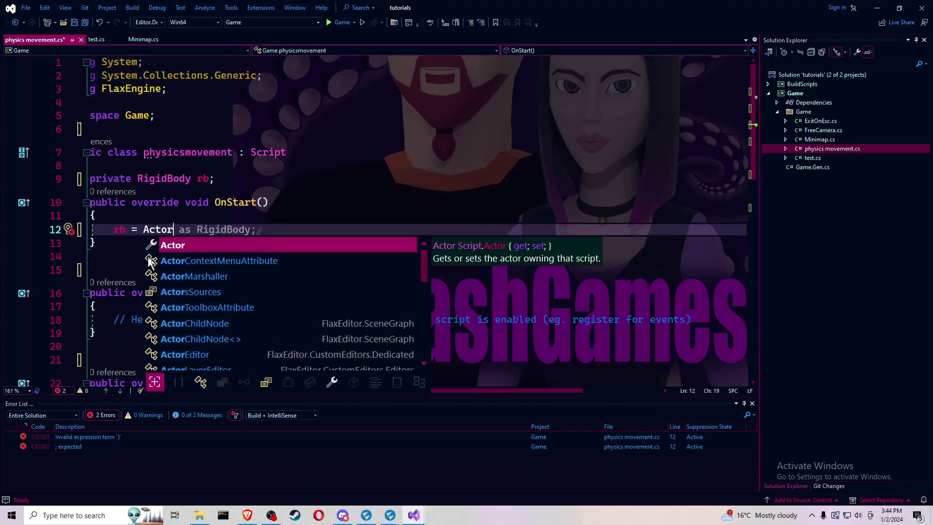
{"action": "key", "text": "Escape"}
{"action": "key", "text": "End"}
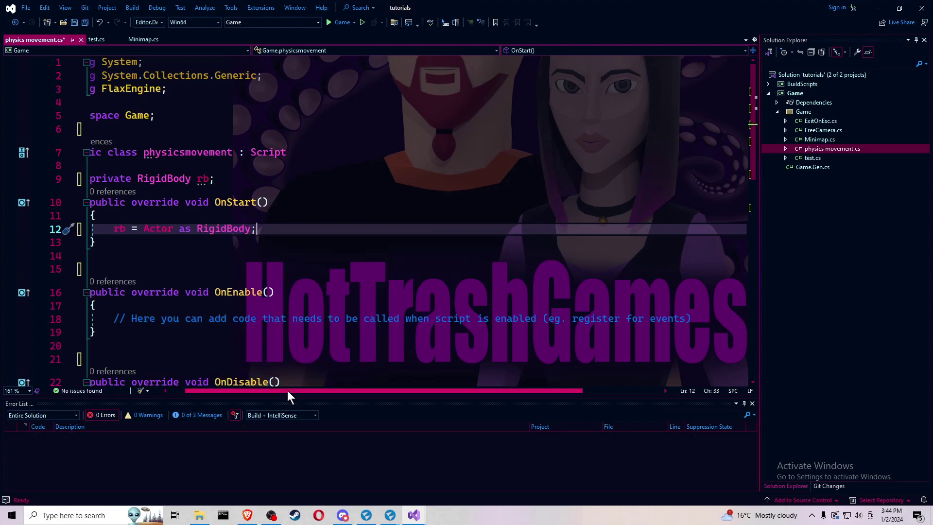
{"action": "scroll", "coordinate": [288, 390], "scroll_direction": "left", "scroll_amount": 2}
{"action": "scroll", "coordinate": [238, 371], "scroll_direction": "down", "scroll_amount": 2}
{"action": "scroll", "coordinate": [238, 372], "scroll_direction": "down", "scroll_amount": 1}
{"action": "scroll", "coordinate": [238, 372], "scroll_direction": "down", "scroll_amount": 2}
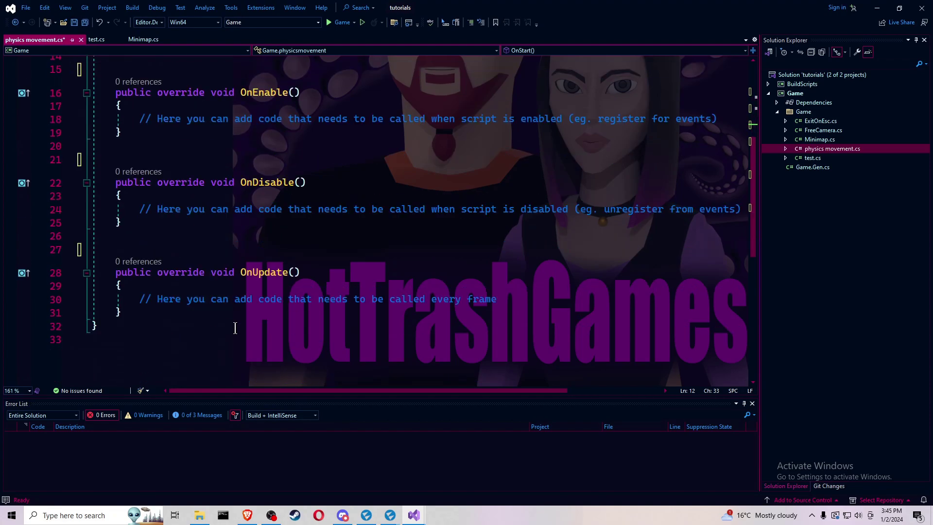
{"action": "left_click_drag", "start_coordinate": [138, 300], "coordinate": [508, 301]}
{"action": "key", "text": "BackSpace"}
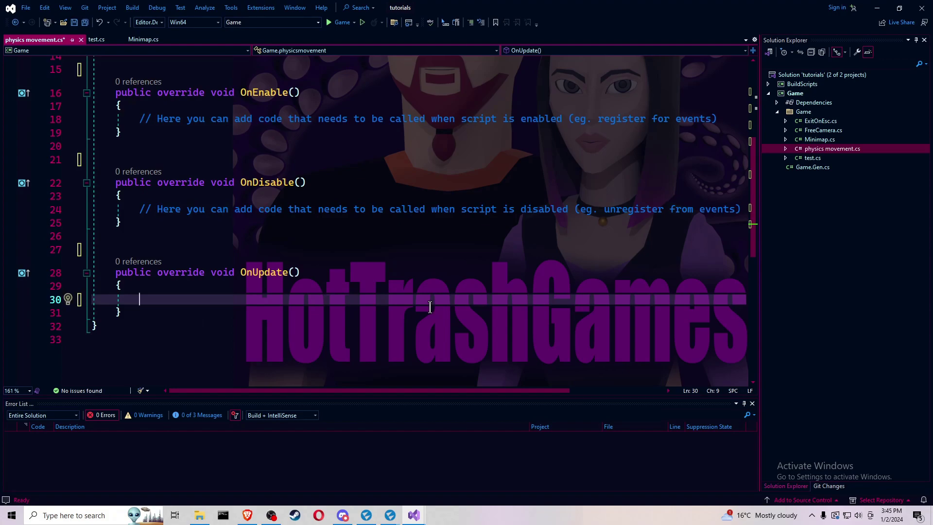
{"action": "scroll", "coordinate": [431, 306], "scroll_direction": "up", "scroll_amount": 5}
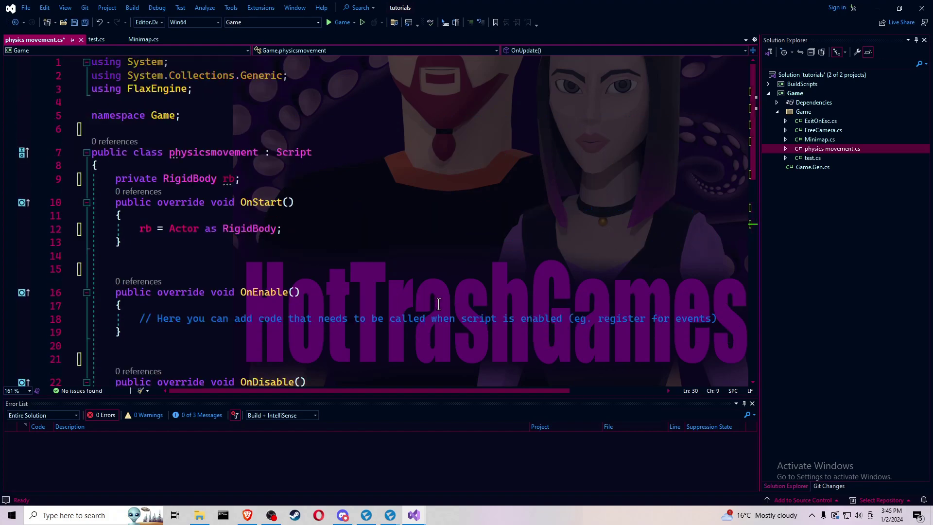
Step: Add a 'Vector3 movement;' field below the rb declaration
{"action": "left_click", "coordinate": [255, 184]}
{"action": "key", "text": "Return"}
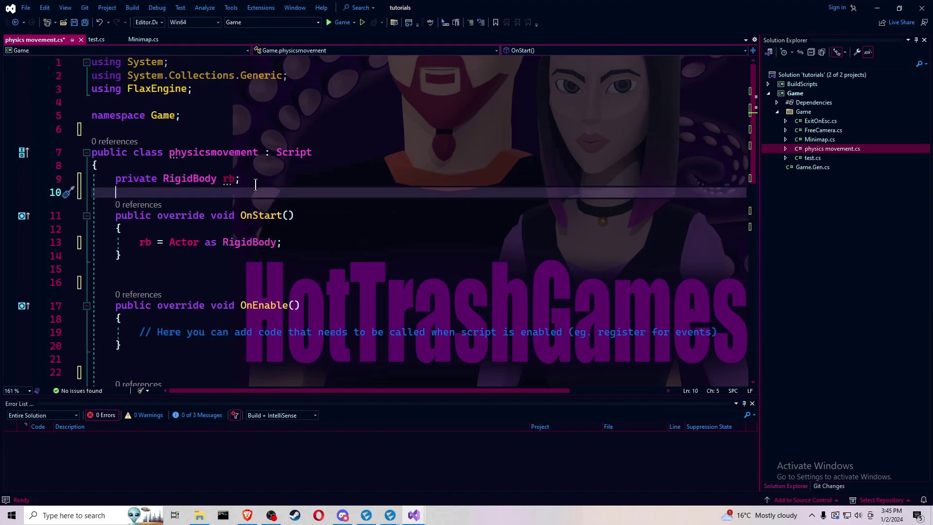
{"action": "type", "text": "Vector"}
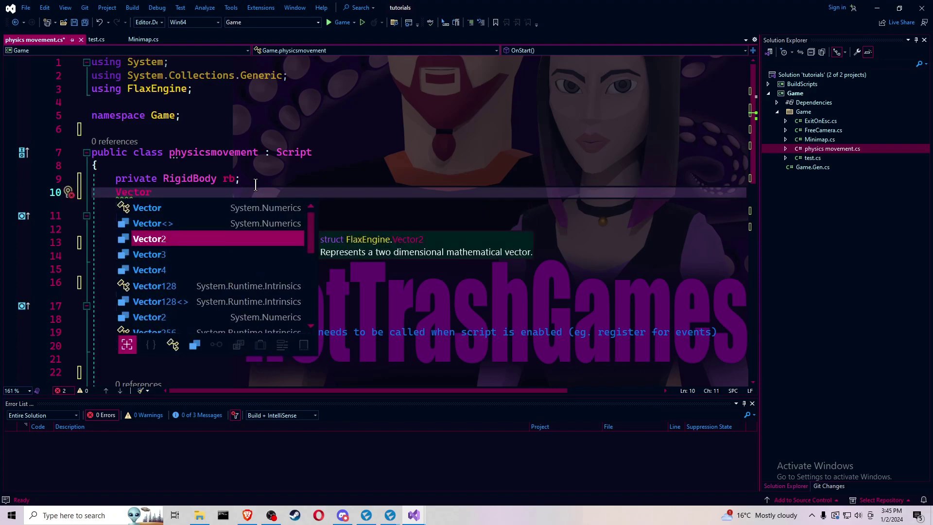
{"action": "key", "text": "Escape"}
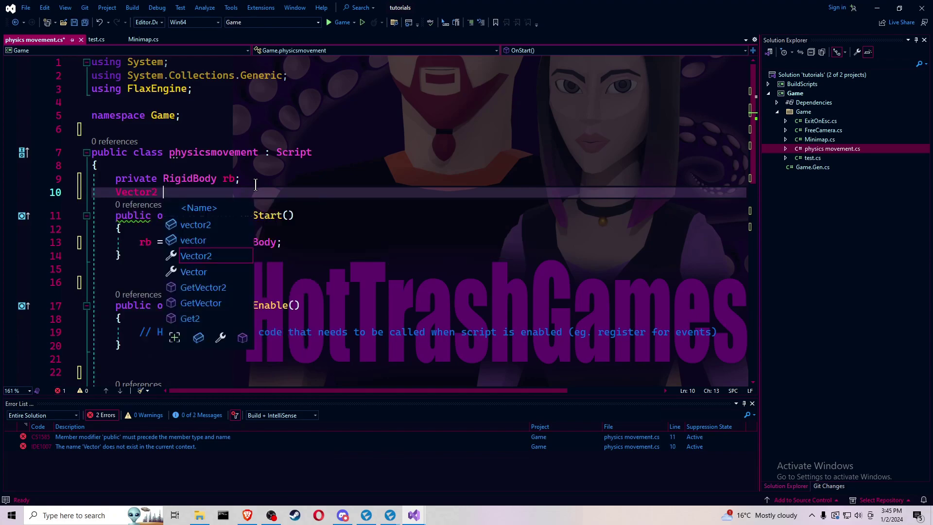
{"action": "key", "text": "Escape"}
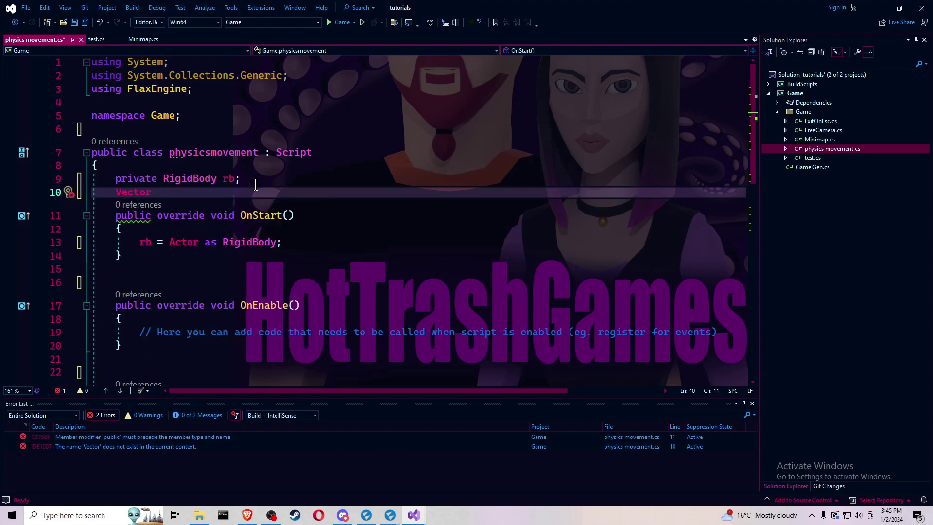
{"action": "type", "text": "3 "}
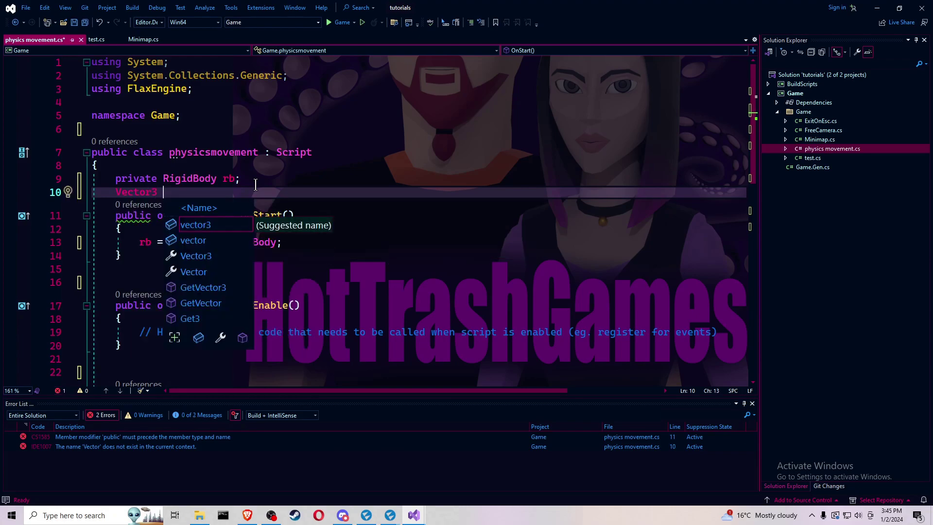
{"action": "type", "text": "Mo"}
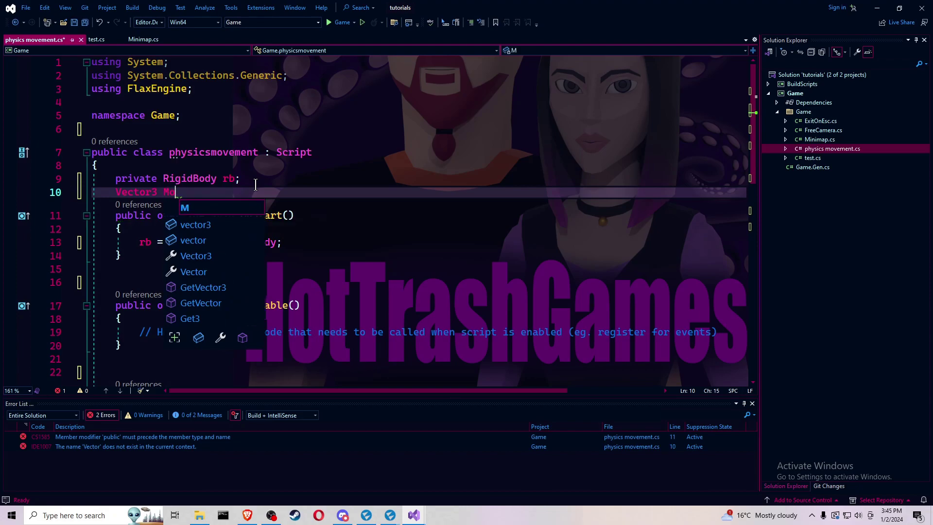
{"action": "type", "text": "ve"}
{"action": "key", "text": "BackSpace"}
{"action": "key", "text": "BackSpace"}
{"action": "key", "text": "BackSpace"}
{"action": "key", "text": "BackSpace"}
{"action": "type", "text": "mo"}
{"action": "type", "text": "vement;"}
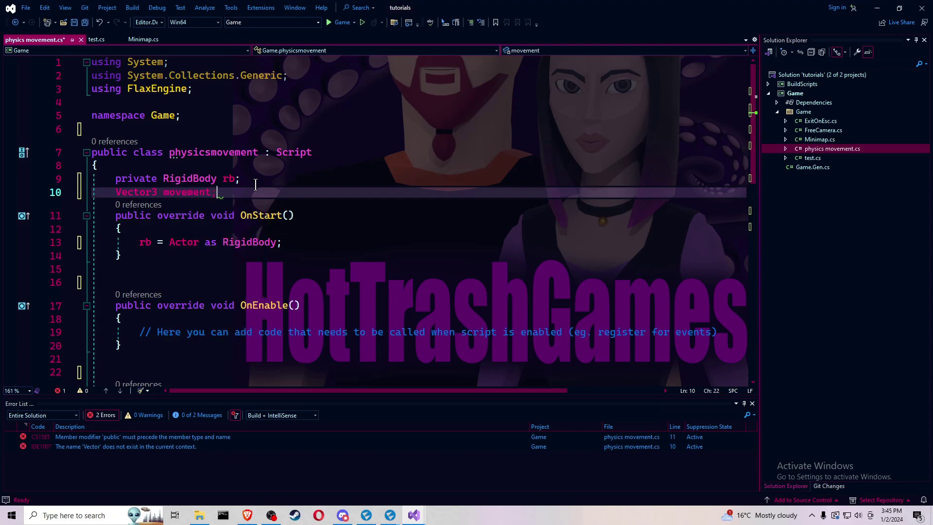
{"action": "key", "text": "Return"}
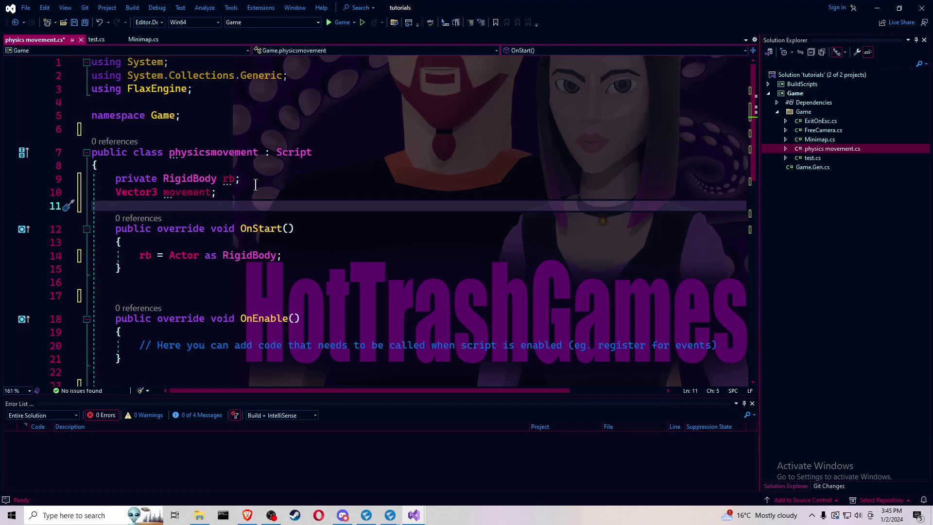
Step: Remove the private modifier from the rb declaration
{"action": "key", "text": "Up"}
{"action": "key", "text": "Up"}
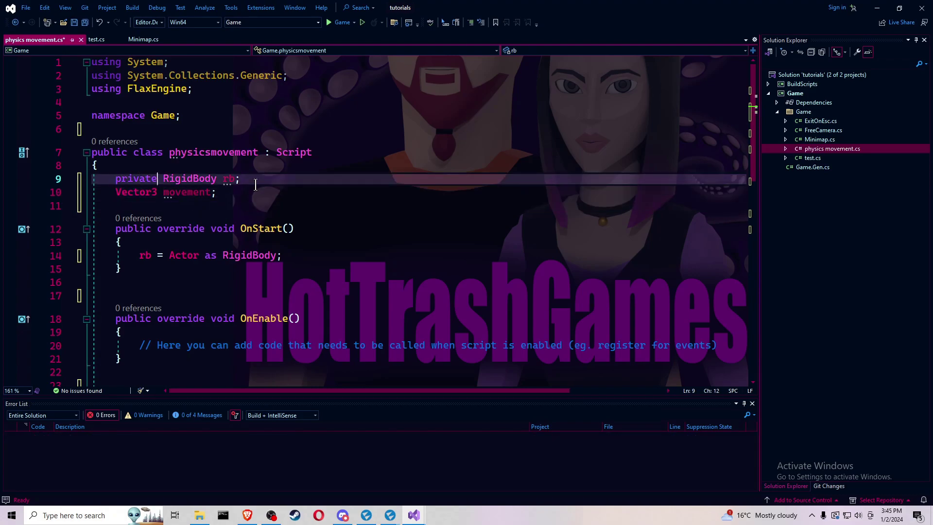
{"action": "key", "text": "Right"}
{"action": "key", "text": "Delete"}
{"action": "key", "text": "Delete"}
{"action": "key", "text": "Delete"}
{"action": "key", "text": "BackSpace"}
{"action": "key", "text": "BackSpace"}
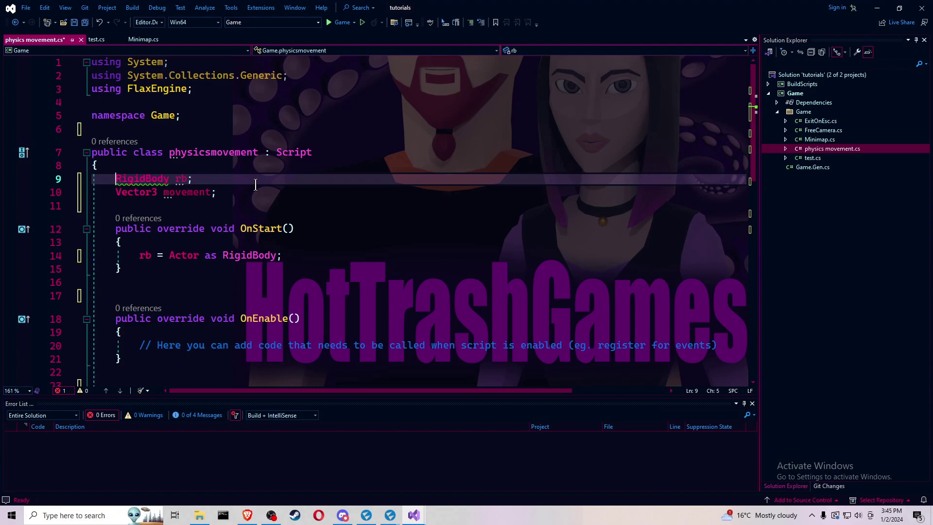
{"action": "key", "text": "Down"}
{"action": "key", "text": "Down"}
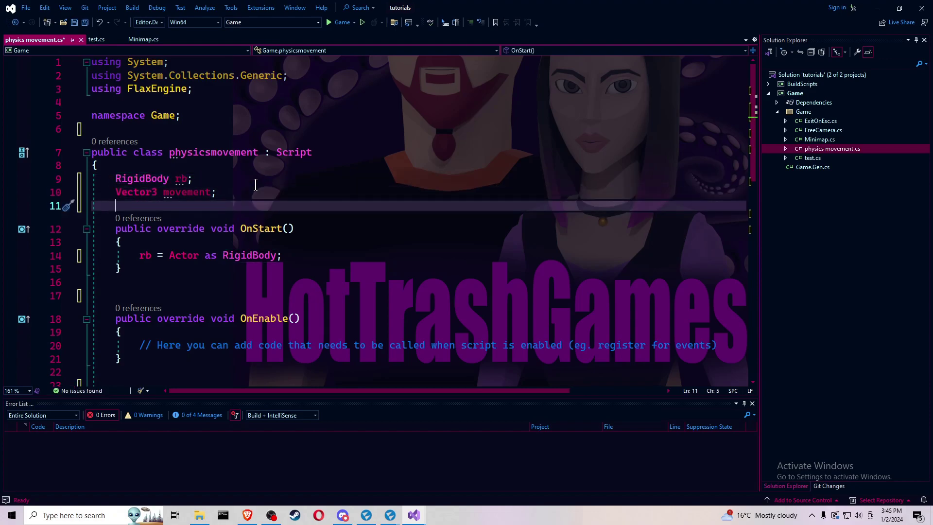
{"action": "type", "text": "Float"}
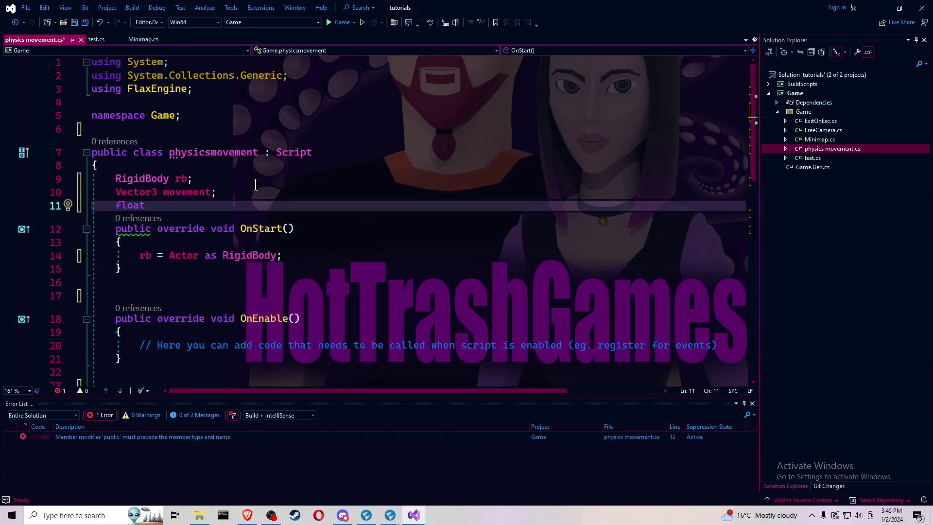
{"action": "type", "text": " hI"}
{"action": "type", "text": "np"}
{"action": "type", "text": "ut"}
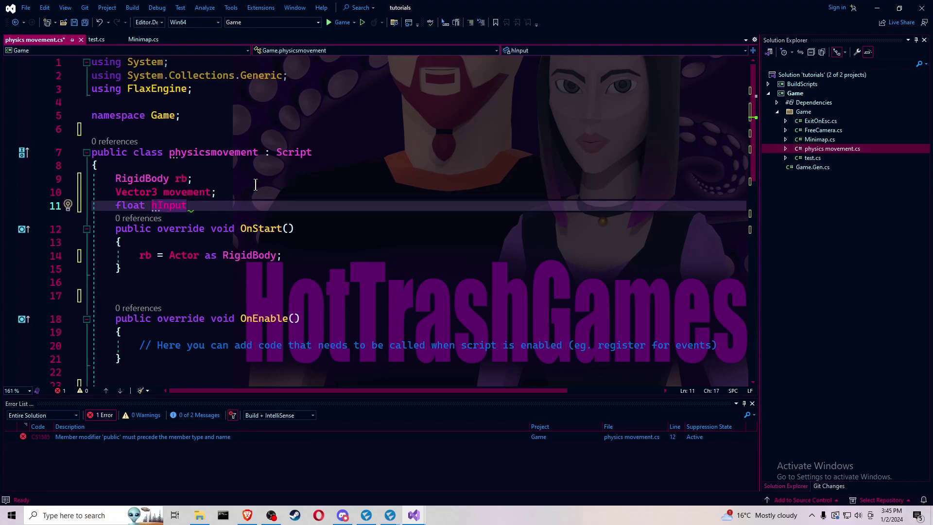
{"action": "type", "text": ", "}
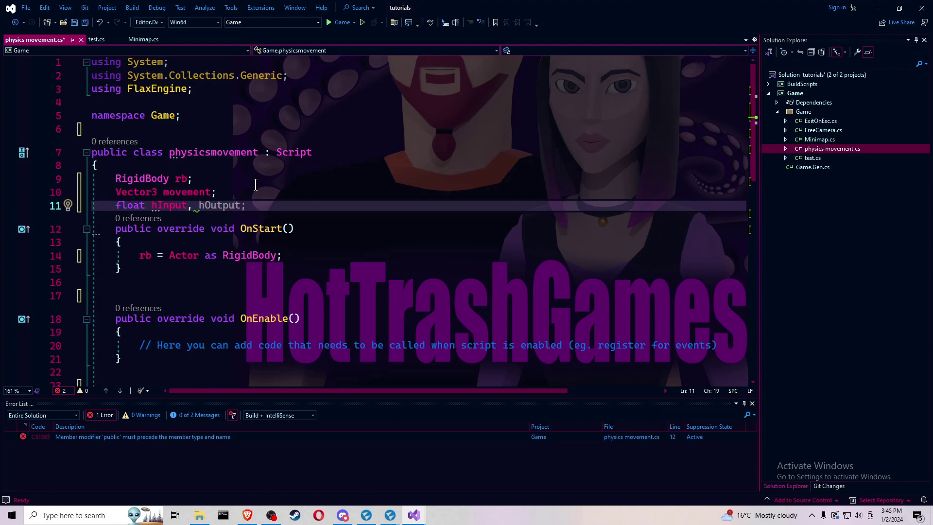
{"action": "type", "text": "VInput;"}
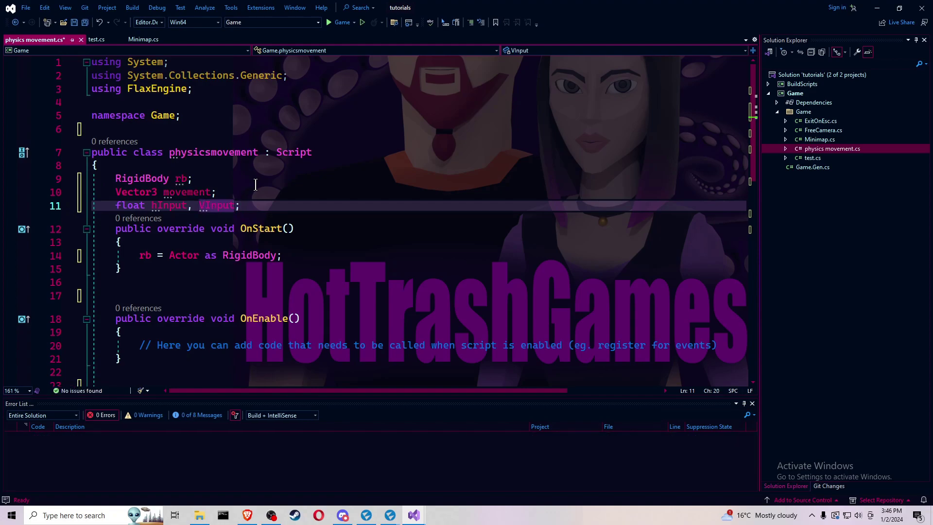
Step: Write 'float hInput, zInput, jump;' on line 11, correcting the second variable's name to zInput
{"action": "key", "text": "BackSpace"}
{"action": "type", "text": "v"}
{"action": "key", "text": "Right"}
{"action": "key", "text": "Right"}
{"action": "key", "text": "Right"}
{"action": "key", "text": "Right"}
{"action": "key", "text": "Right"}
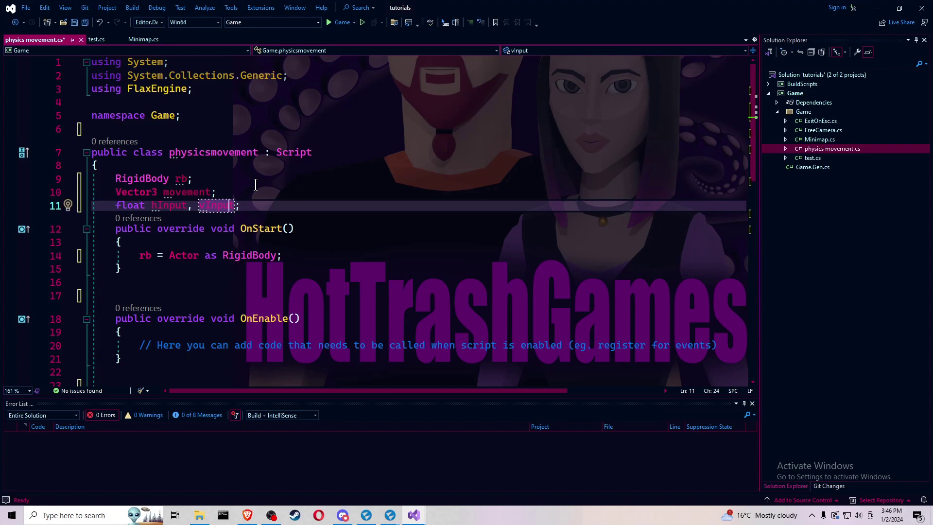
{"action": "key", "text": "Left"}
{"action": "key", "text": "Left"}
{"action": "key", "text": "Left"}
{"action": "key", "text": "BackSpace"}
{"action": "key", "text": "Right"}
{"action": "key", "text": "Right"}
{"action": "key", "text": "Right"}
{"action": "type", "text": ", "}
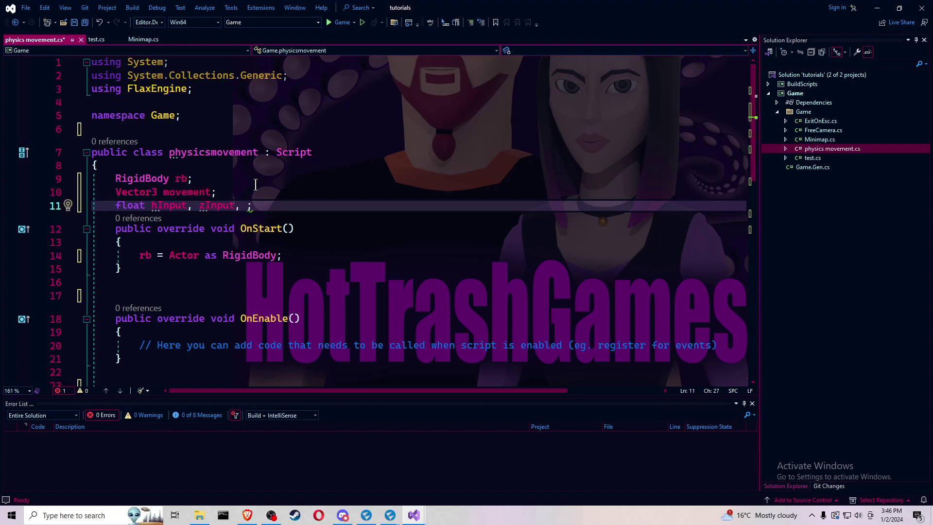
{"action": "type", "text": "jump"}
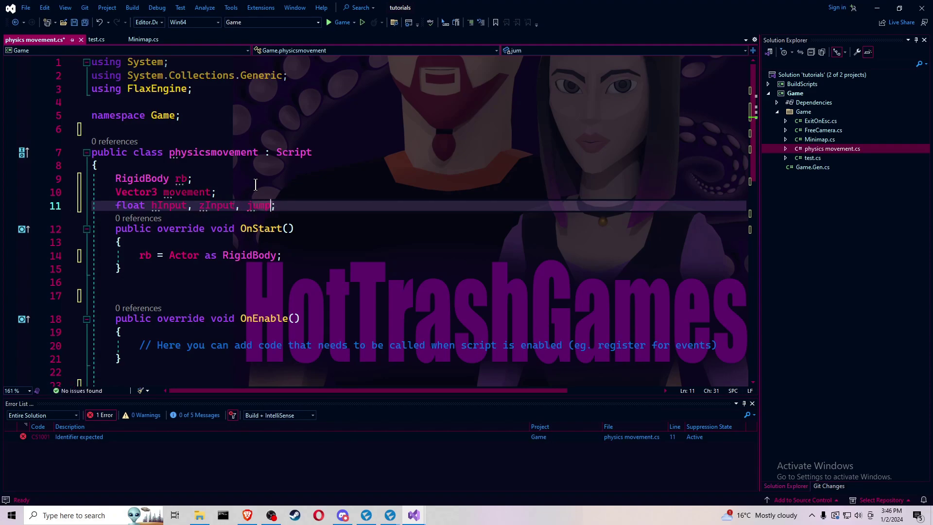
{"action": "scroll", "coordinate": [256, 183], "scroll_direction": "down", "scroll_amount": 5}
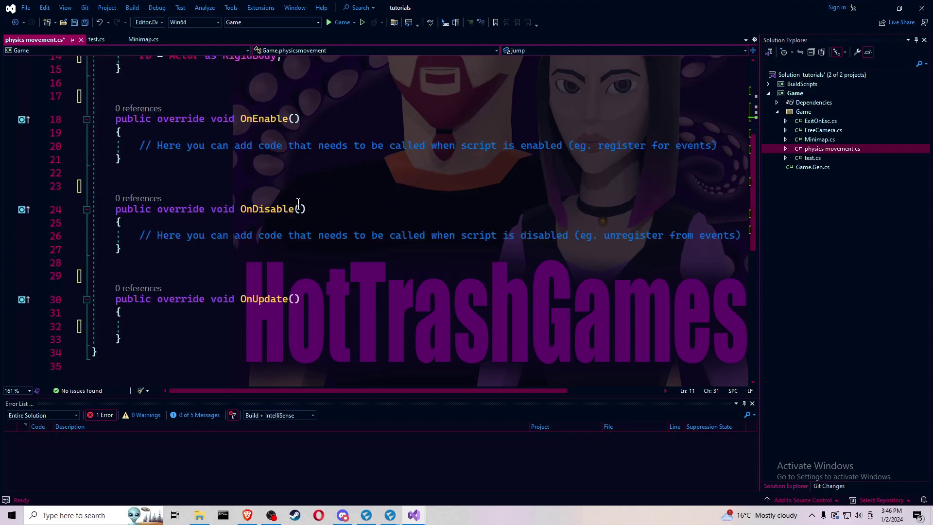
Step: Replace the placeholder 0 on line 32 so hInput = Input.GetAxis("Horizontal");
{"action": "left_click", "coordinate": [237, 282]}
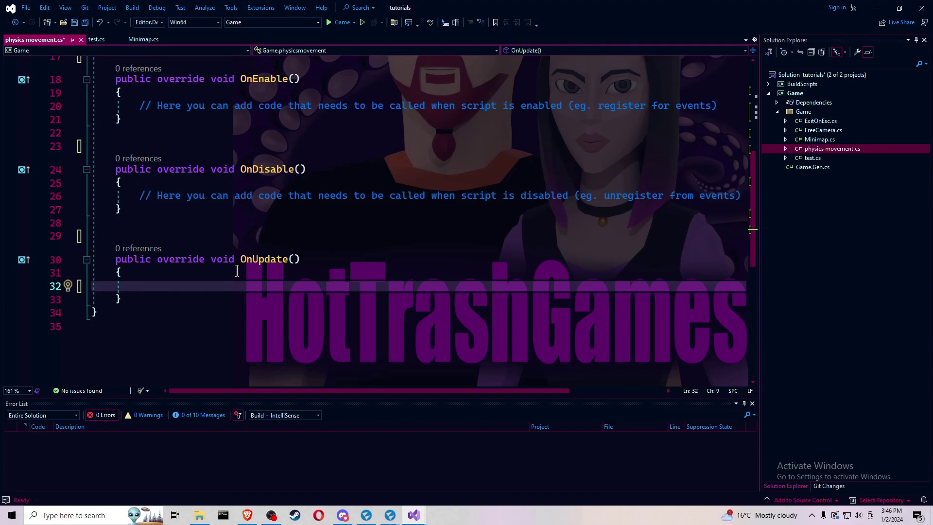
{"action": "type", "text": "hInput = 0;"}
{"action": "key", "text": "Escape"}
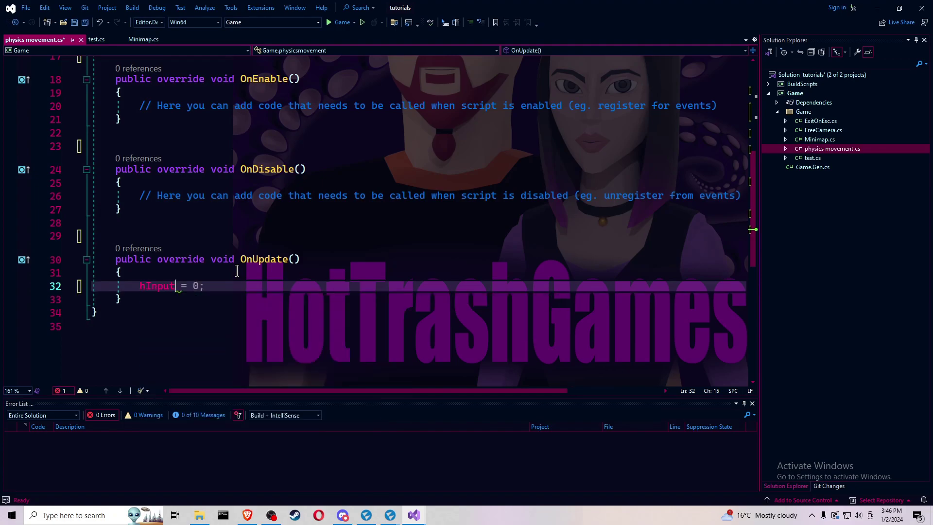
{"action": "key", "text": "Right"}
{"action": "key", "text": "Right"}
{"action": "key", "text": "Delete"}
{"action": "key", "text": "Delete"}
{"action": "type", "text": "Input"}
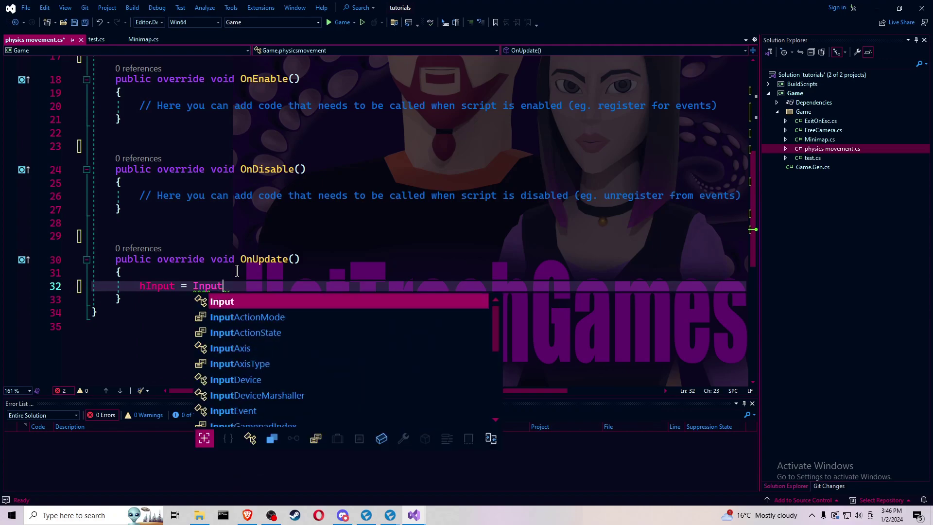
{"action": "type", "text": "."}
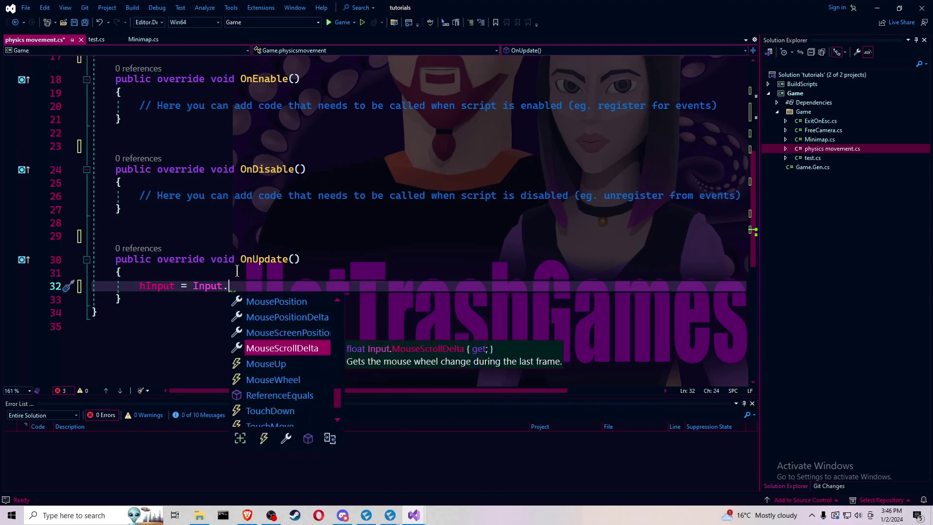
{"action": "type", "text": "Get"}
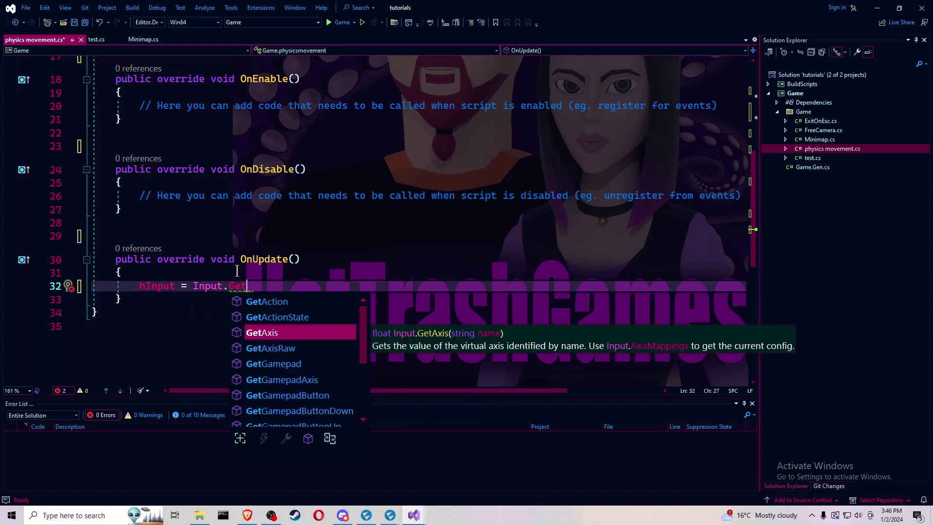
{"action": "key", "text": "Down"}
{"action": "key", "text": "Down"}
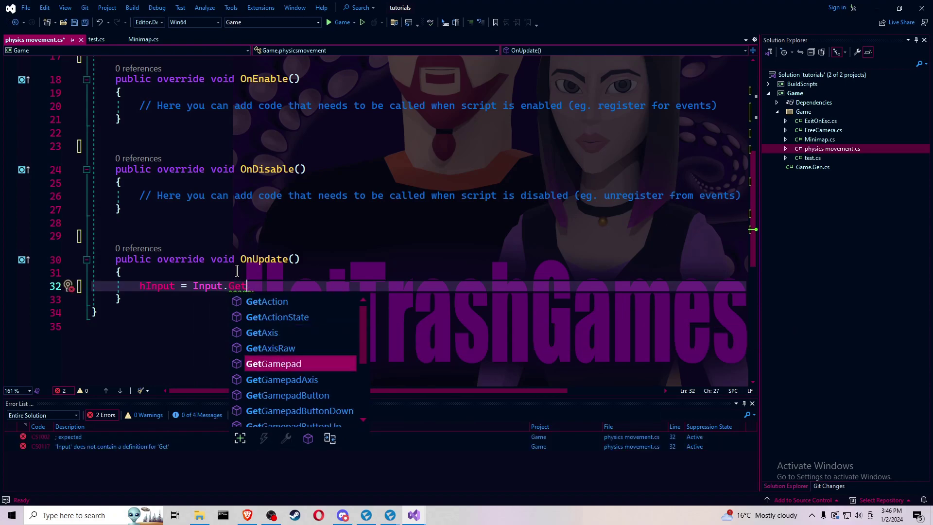
{"action": "key", "text": "Down"}
{"action": "key", "text": "Down"}
{"action": "key", "text": "Down"}
{"action": "key", "text": "Down"}
{"action": "key", "text": "Down"}
{"action": "key", "text": "Down"}
{"action": "key", "text": "Down"}
{"action": "key", "text": "Up"}
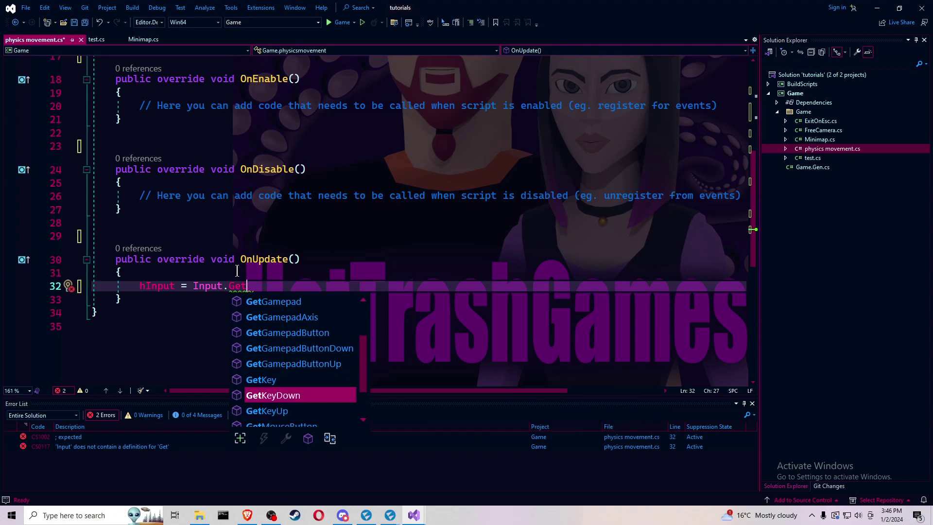
{"action": "key", "text": "Up"}
{"action": "key", "text": "Up"}
{"action": "key", "text": "Up"}
{"action": "key", "text": "Up"}
{"action": "key", "text": "Up"}
{"action": "key", "text": "Up"}
{"action": "key", "text": "Down"}
{"action": "key", "text": "Down"}
{"action": "key", "text": "Tab"}
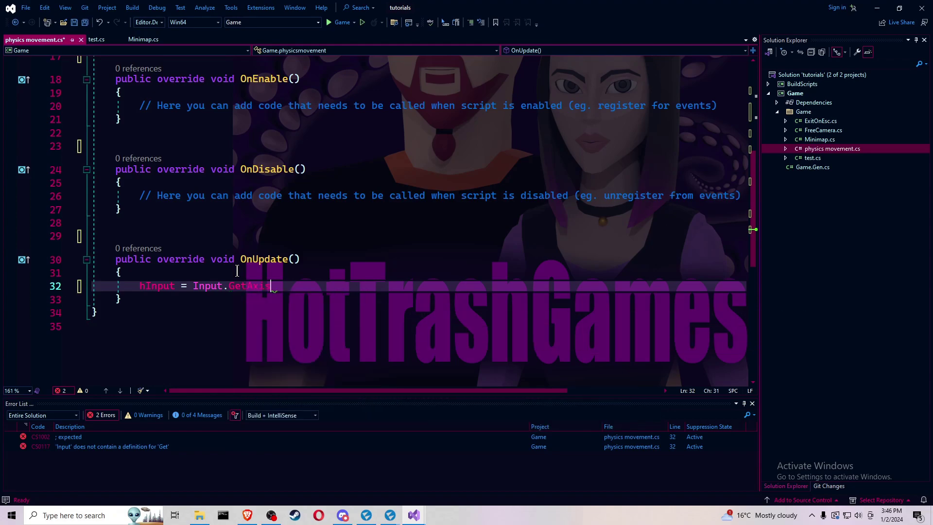
{"action": "type", "text": "("}
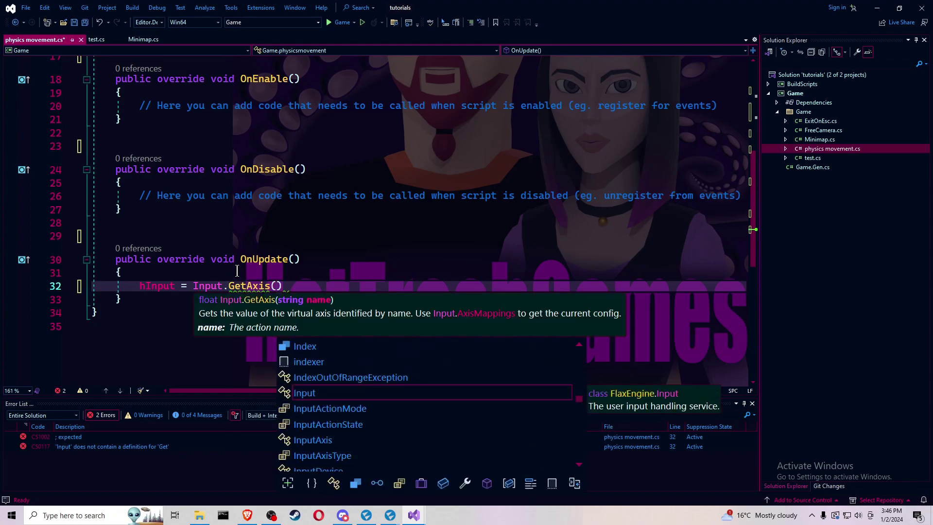
{"action": "type", "text": "\"H"}
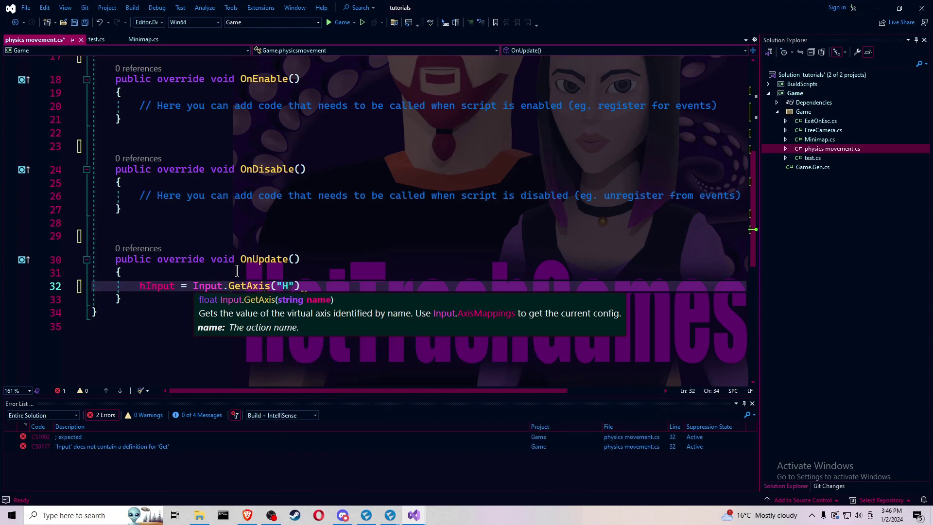
{"action": "type", "text": "ori"}
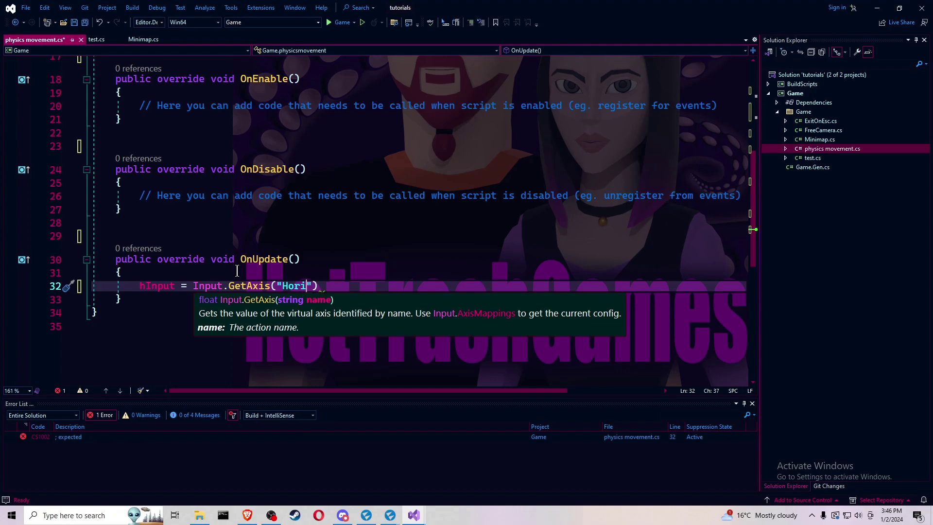
{"action": "type", "text": "z"}
{"action": "type", "text": "ontal"}
{"action": "type", "text": "\");"}
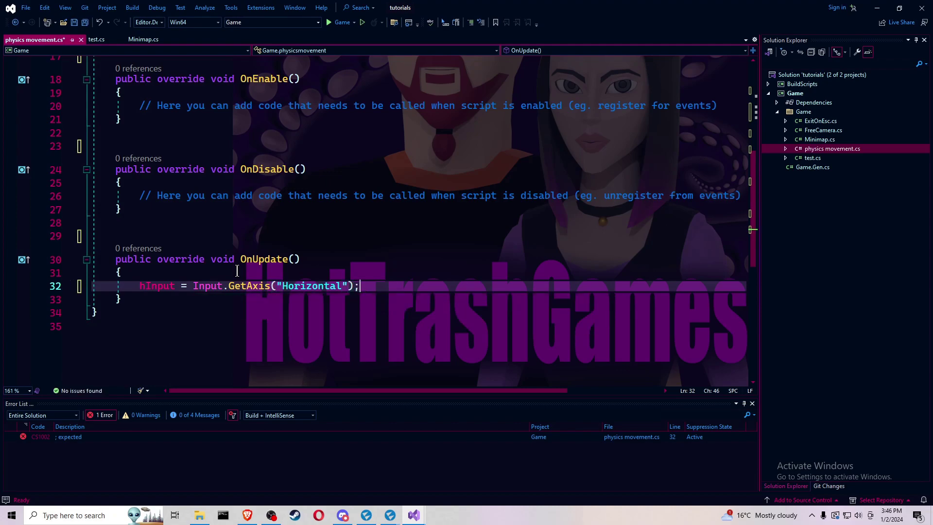
Step: Add zInput = Input.GetAxis("Vertical"); on line 33, removing the stray quote
{"action": "key", "text": "Return"}
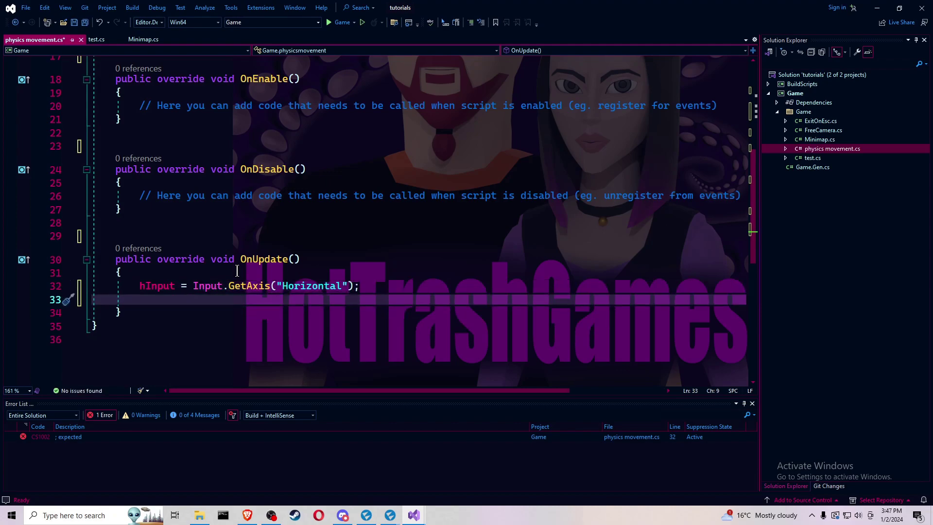
{"action": "type", "text": "vI"}
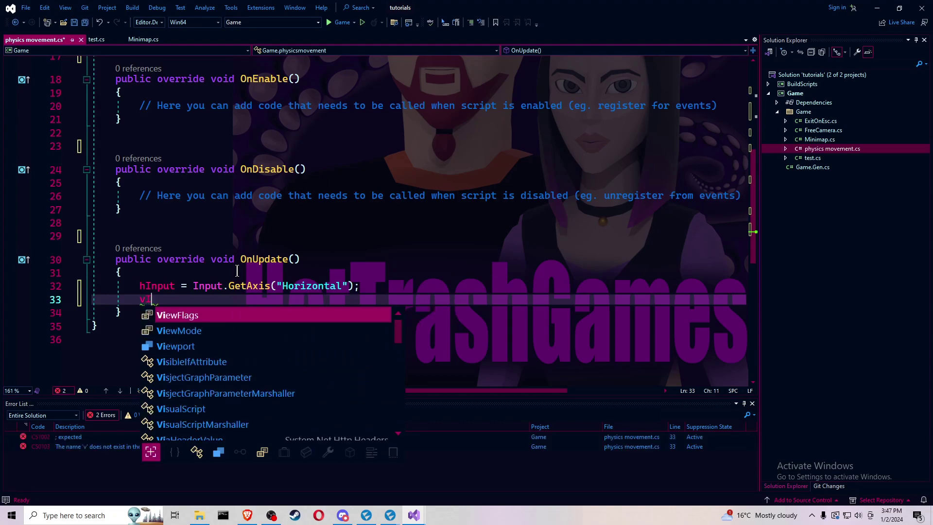
{"action": "key", "text": "BackSpace"}
{"action": "key", "text": "BackSpace"}
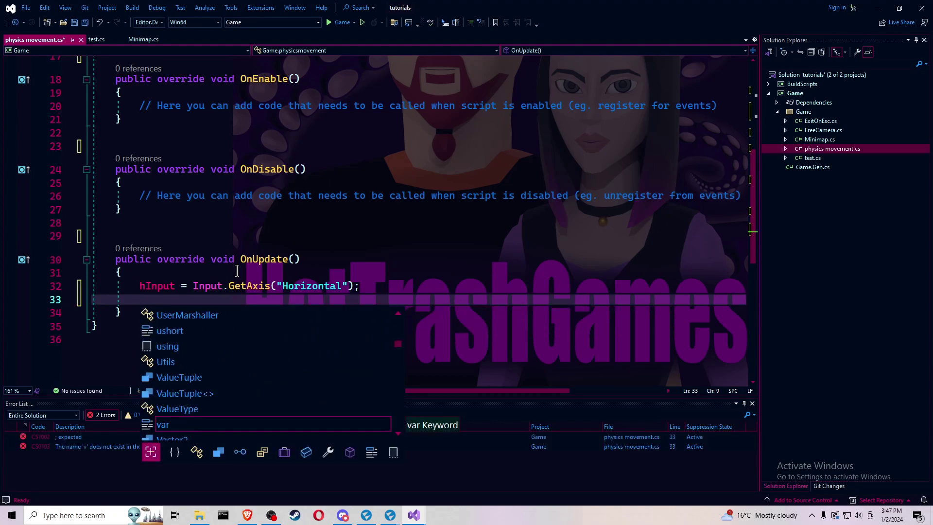
{"action": "type", "text": "zInput"}
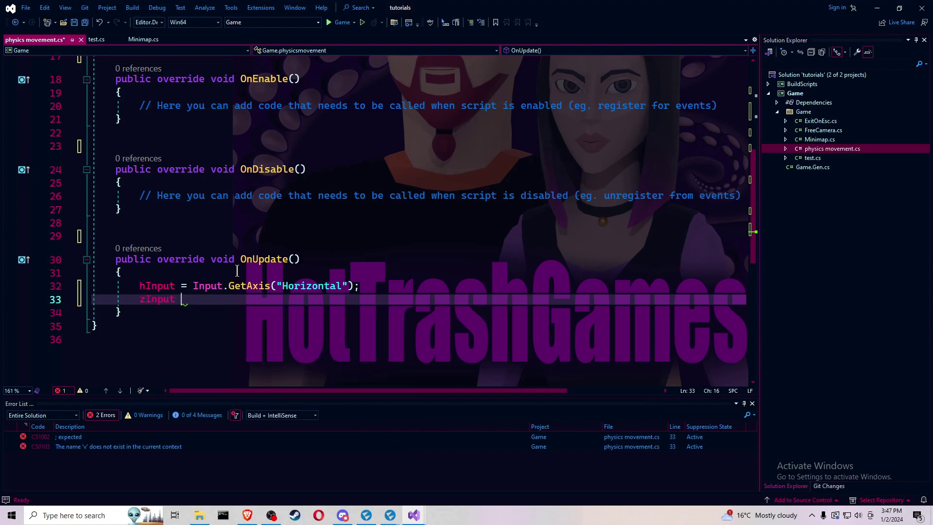
{"action": "type", "text": " ="}
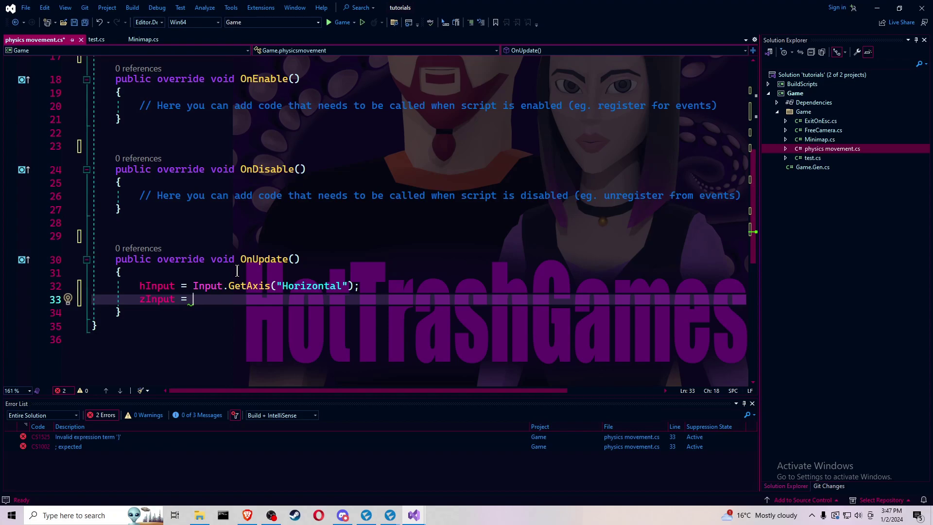
{"action": "type", "text": "Input"}
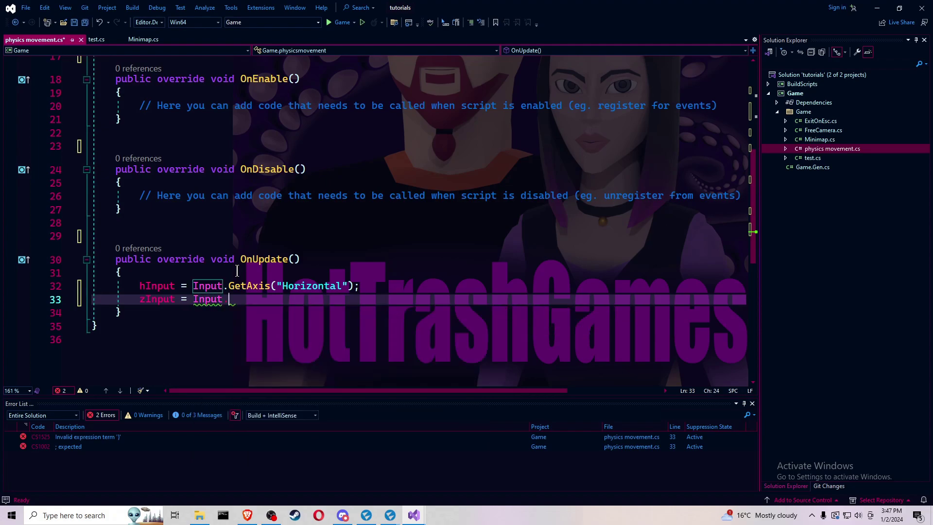
{"action": "key", "text": "BackSpace"}
{"action": "type", "text": ".Ge"}
{"action": "key", "text": "Tab"}
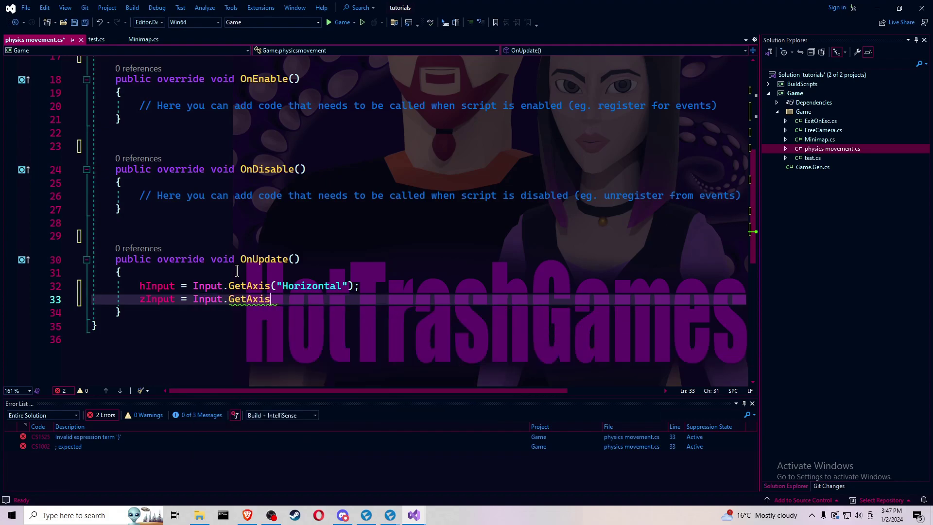
{"action": "type", "text": "("}
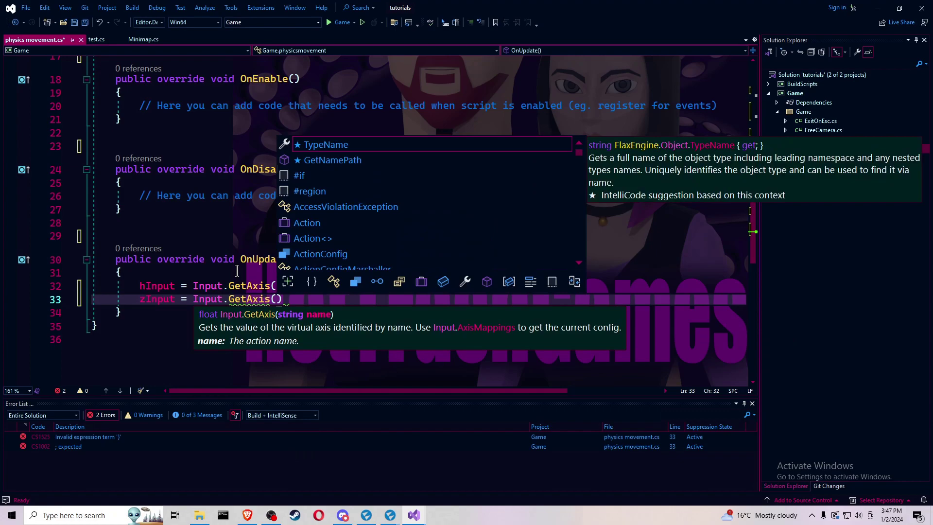
{"action": "type", "text": "\"V"}
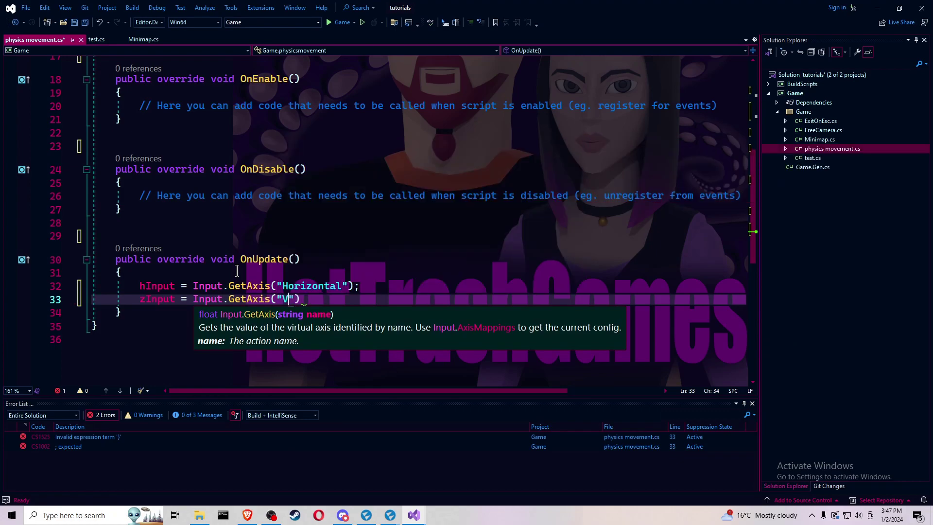
{"action": "type", "text": "ertical"}
{"action": "type", "text": "\");'"}
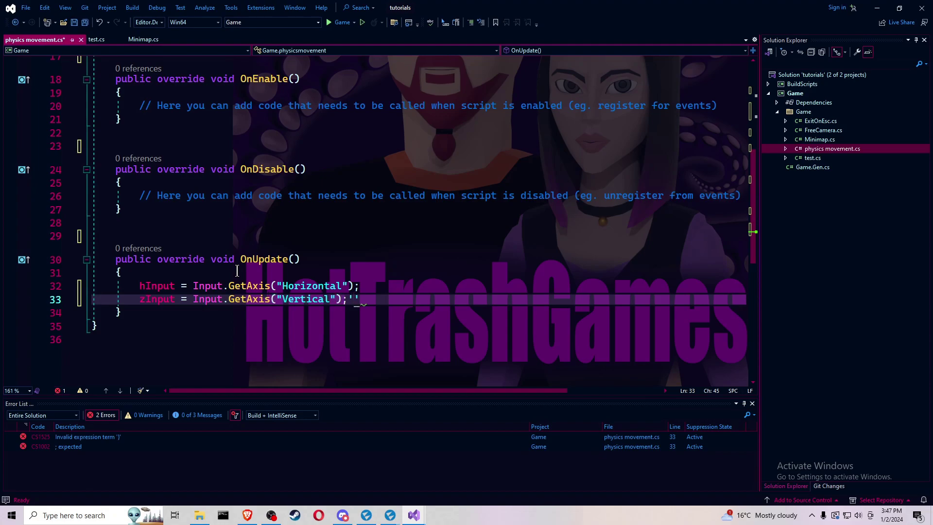
{"action": "key", "text": "BackSpace"}
{"action": "key", "text": "Return"}
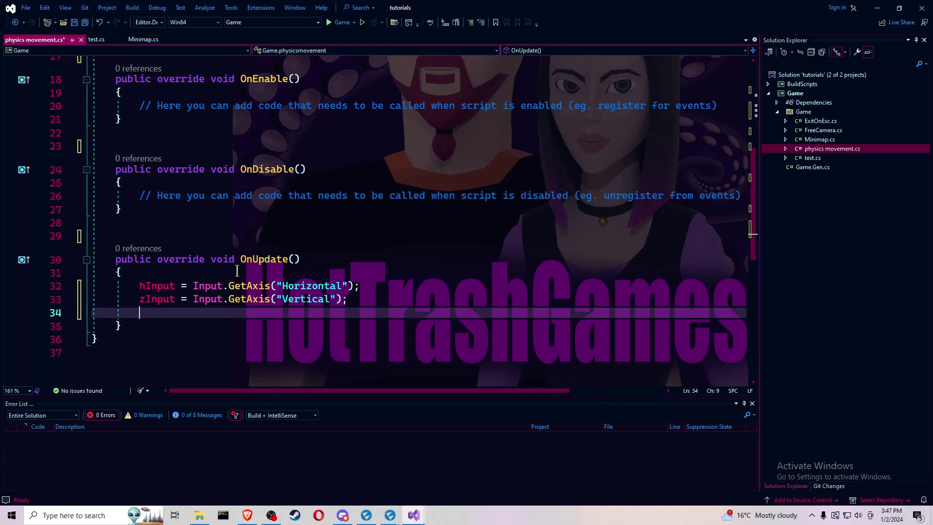
{"action": "type", "text": "jump"}
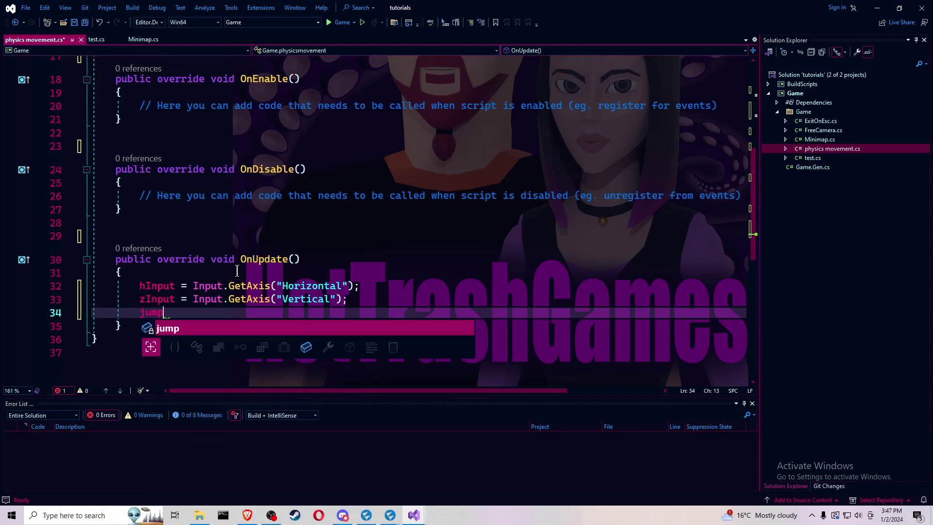
{"action": "type", "text": " = "}
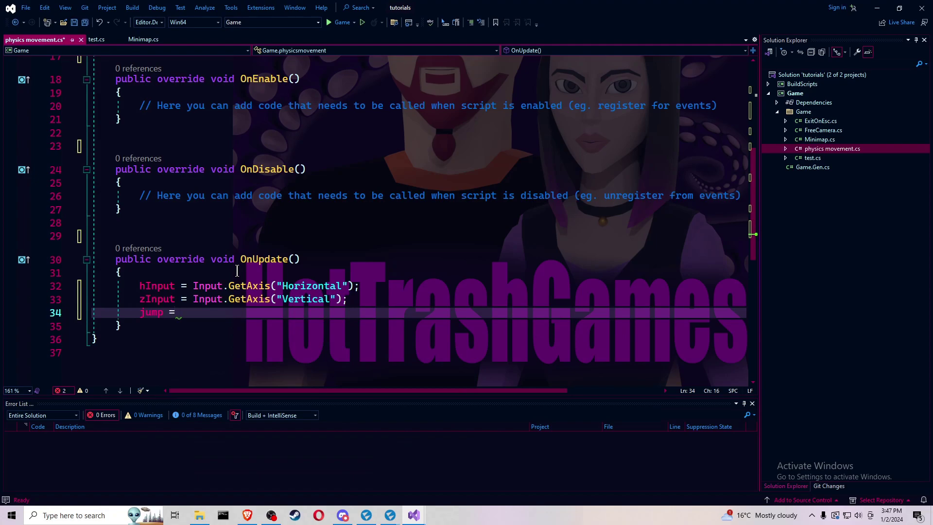
{"action": "type", "text": "10f"}
{"action": "type", "text": ";"}
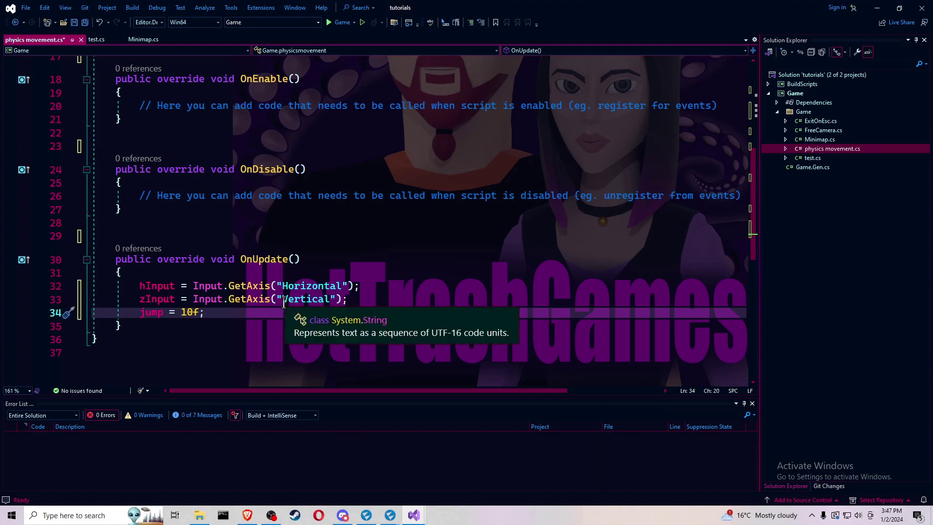
Step: Add jump = 10f; below the axis readings and start a new line
{"action": "key", "text": "Return"}
{"action": "type", "text": "m"}
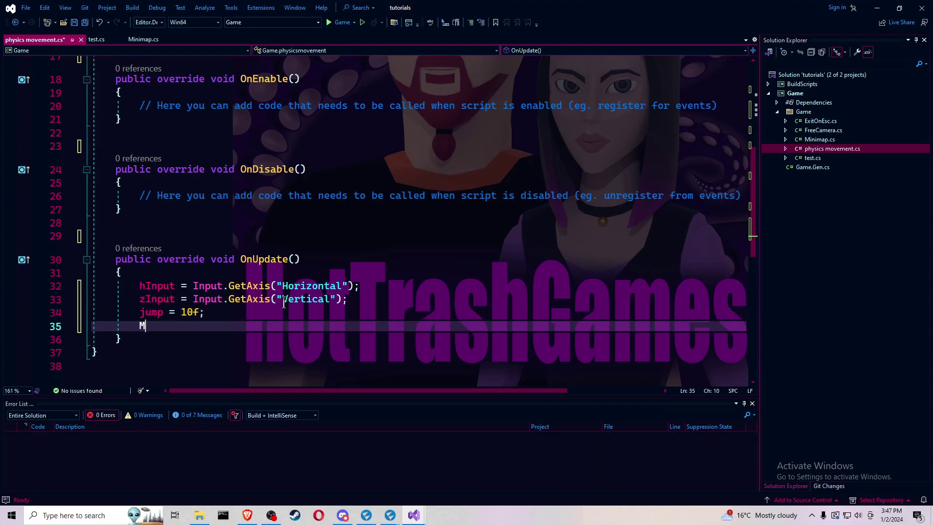
{"action": "type", "text": "ovement"}
Step: Type 'movement = new Vector3(hInput, ' on line 35, dropping the jump and 0 arguments
{"action": "key", "text": "Escape"}
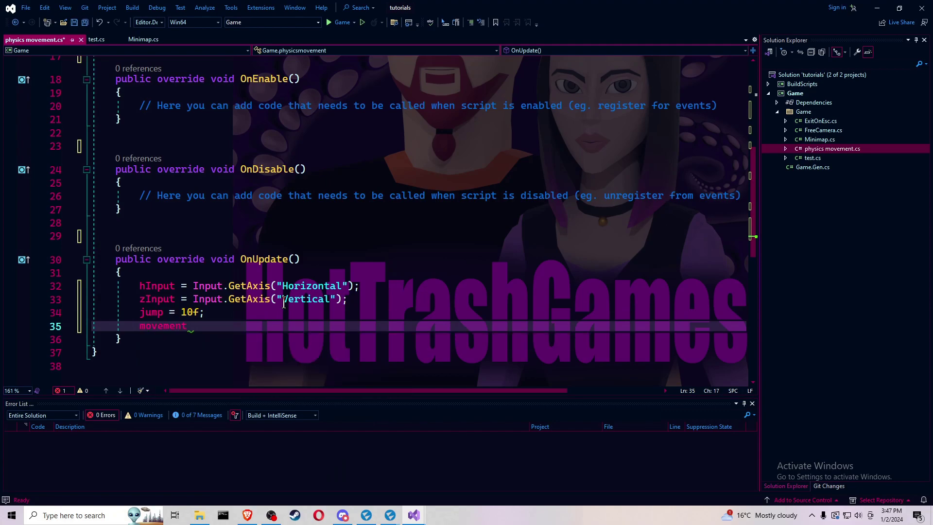
{"action": "type", "text": "= "}
{"action": "type", "text": "ne"}
{"action": "key", "text": "BackSpace"}
{"action": "key", "text": "BackSpace"}
{"action": "type", "text": "n"}
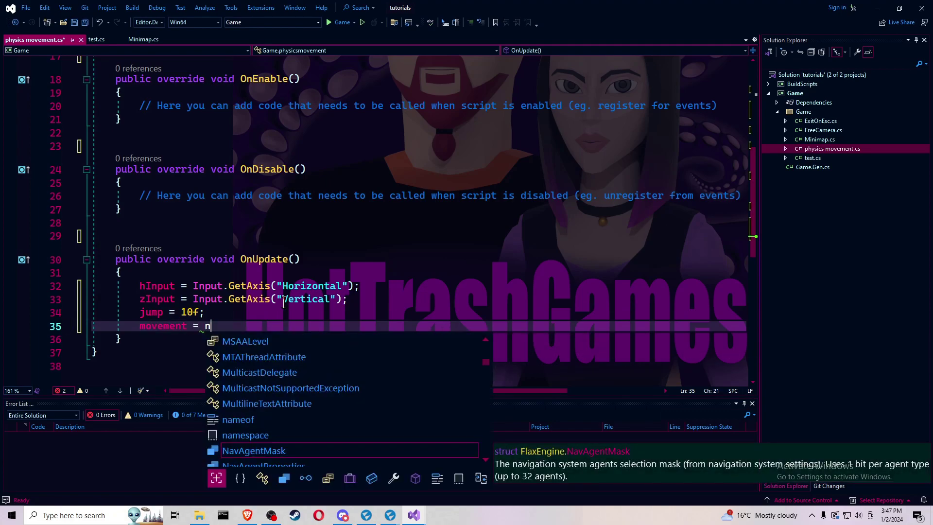
{"action": "type", "text": "ew Vect"}
{"action": "key", "text": "Return"}
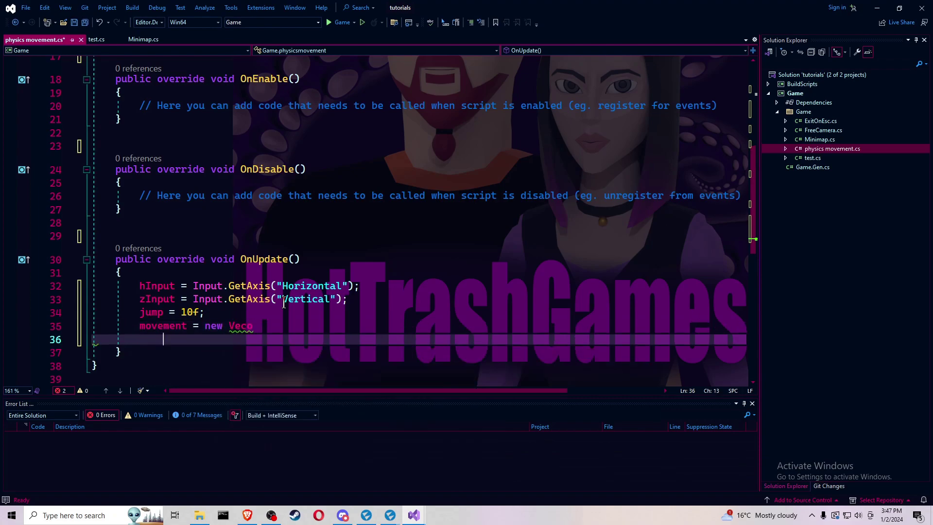
{"action": "key", "text": "BackSpace"}
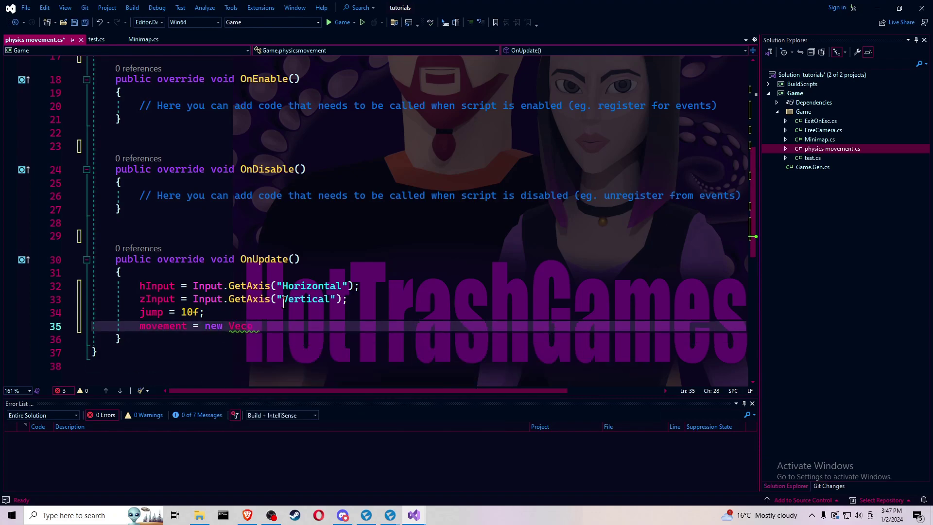
{"action": "type", "text": "t"}
{"action": "type", "text": "or"}
{"action": "type", "text": "3("}
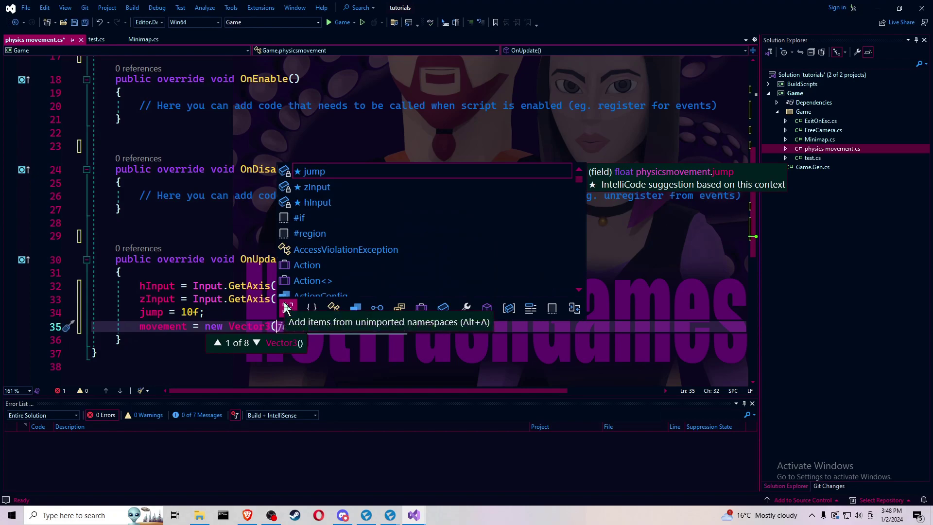
{"action": "type", "text": "h"}
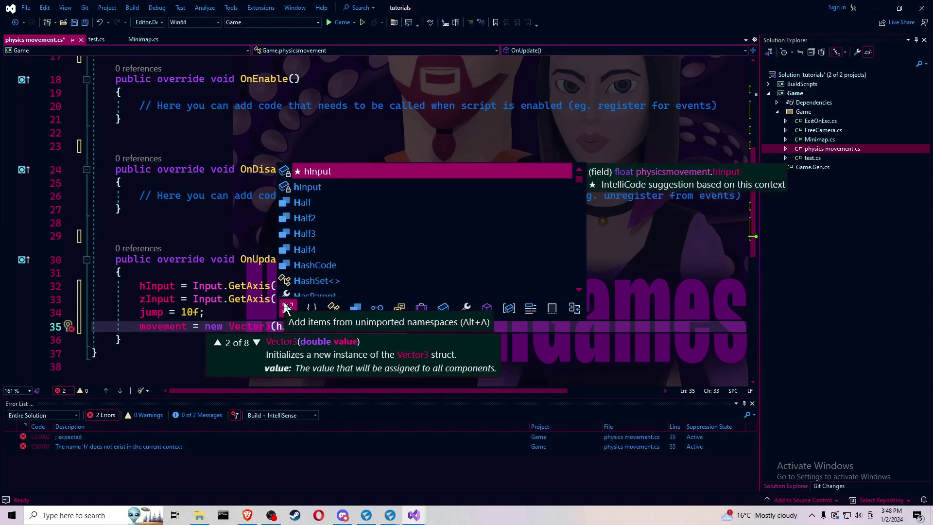
{"action": "key", "text": "Down"}
{"action": "key", "text": "Up"}
{"action": "key", "text": "Tab"}
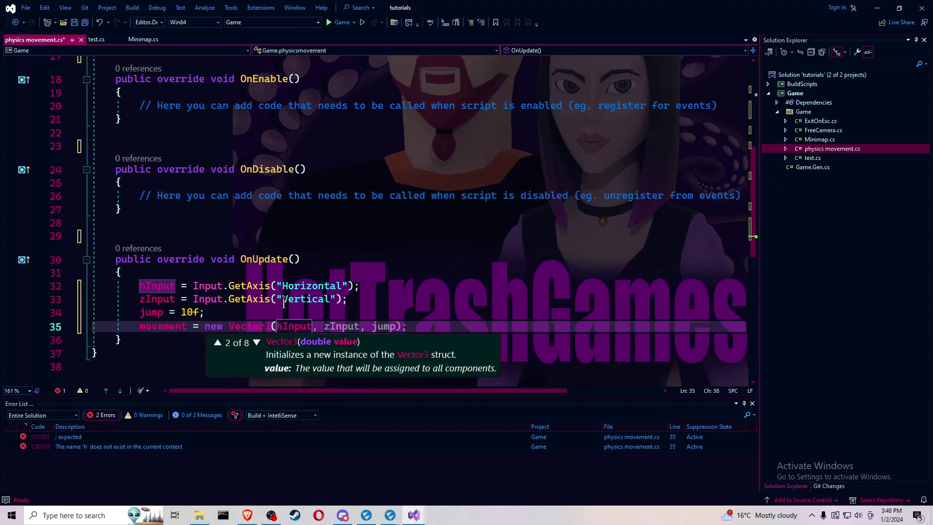
{"action": "type", "text": ", jum"}
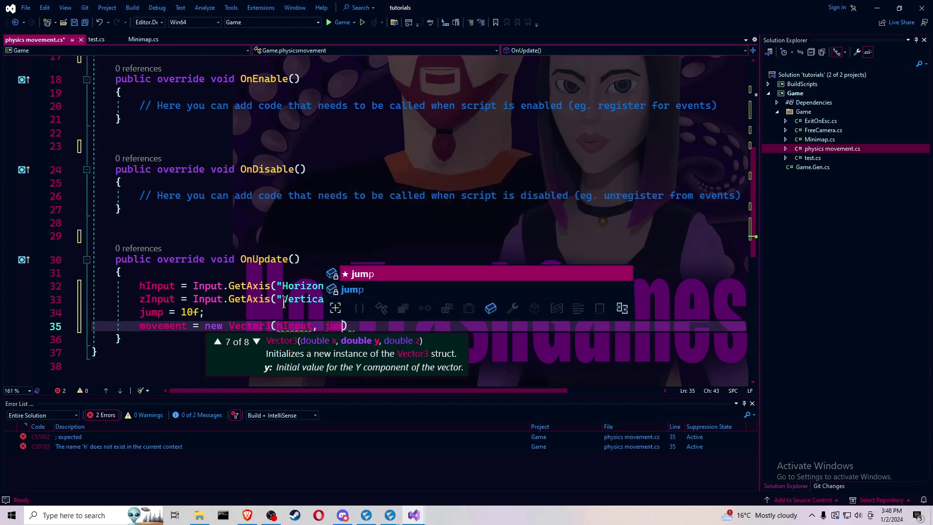
{"action": "key", "text": "BackSpace"}
{"action": "key", "text": "BackSpace"}
{"action": "key", "text": "BackSpace"}
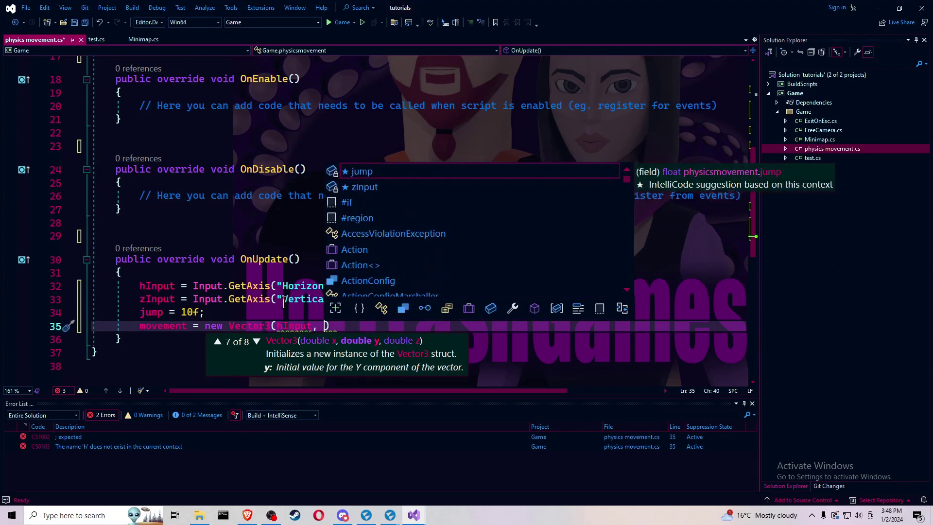
{"action": "type", "text": "0,"}
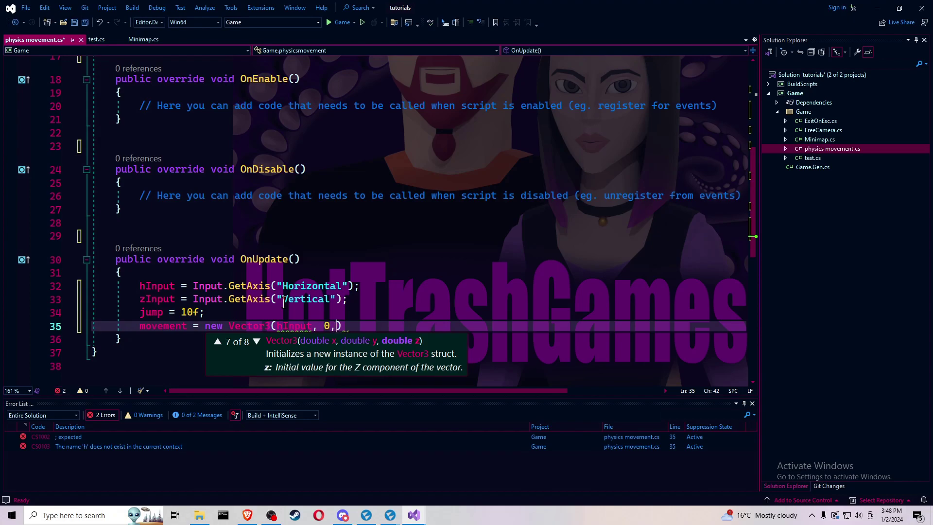
{"action": "key", "text": "BackSpace"}
{"action": "key", "text": "BackSpace"}
{"action": "key", "text": "BackSpace"}
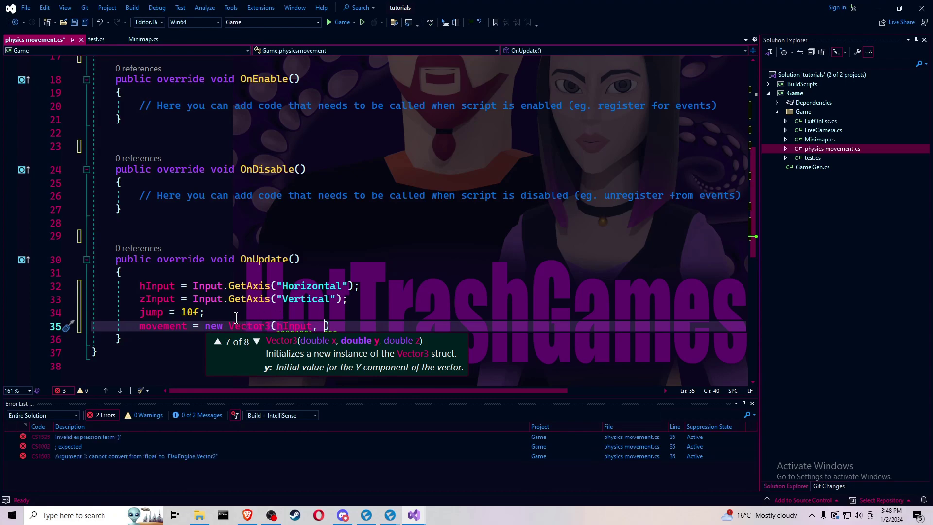
{"action": "mouse_move", "coordinate": [191, 312]}
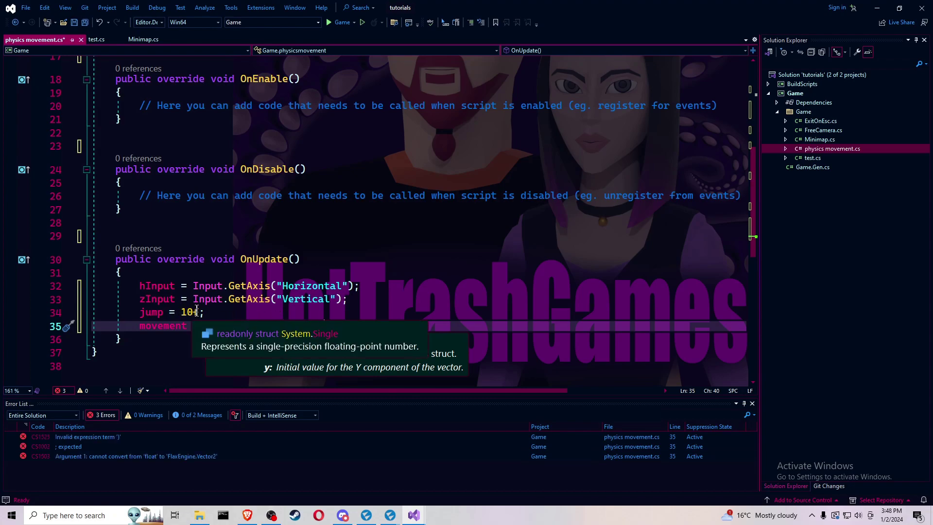
{"action": "left_click", "coordinate": [197, 311]}
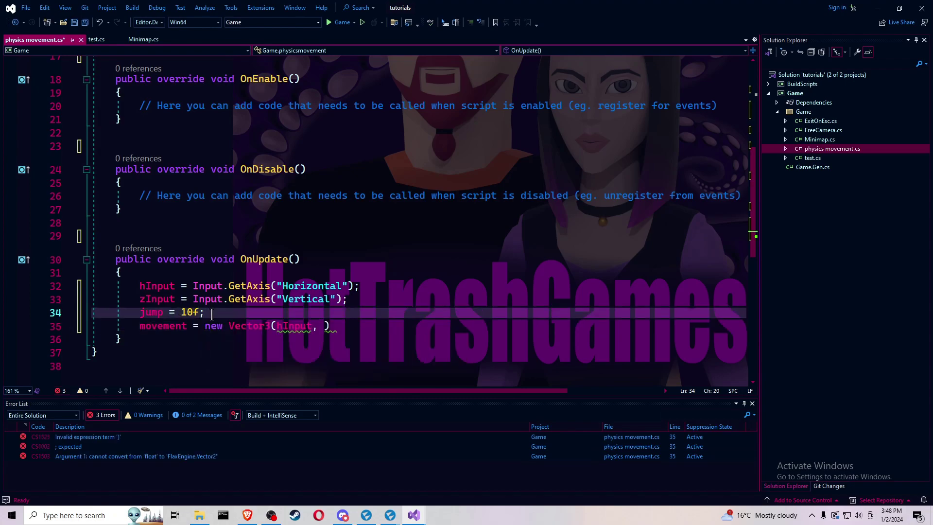
Step: Delete 'jump = 10f;' and build movement as new Vector3(hInput, jump, zInput)
{"action": "key", "text": "BackSpace"}
{"action": "key", "text": "BackSpace"}
{"action": "key", "text": "BackSpace"}
{"action": "key", "text": "BackSpace"}
{"action": "key", "text": "BackSpace"}
{"action": "key", "text": "BackSpace"}
{"action": "key", "text": "BackSpace"}
{"action": "key", "text": "BackSpace"}
{"action": "key", "text": "BackSpace"}
{"action": "key", "text": "BackSpace"}
{"action": "key", "text": "BackSpace"}
{"action": "left_click", "coordinate": [325, 312]}
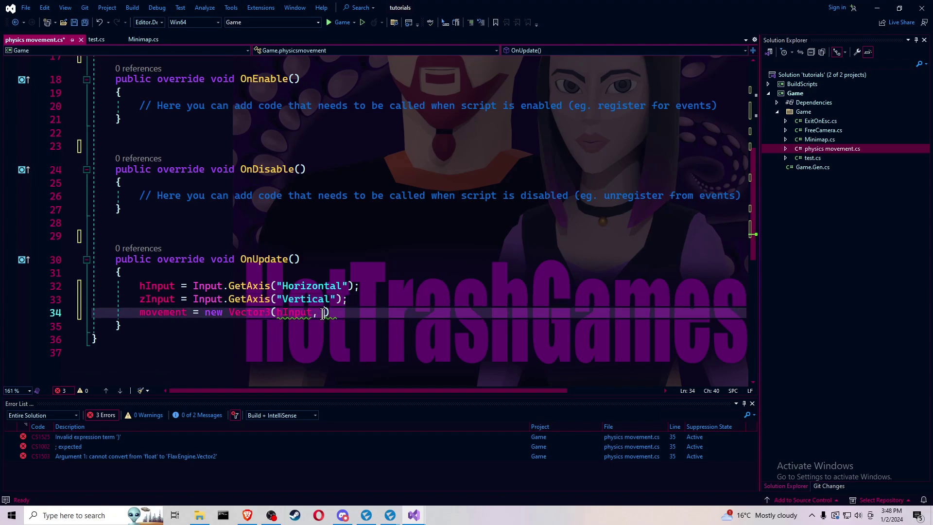
{"action": "type", "text": "jump"}
{"action": "type", "text": ", "}
{"action": "type", "text": "z"}
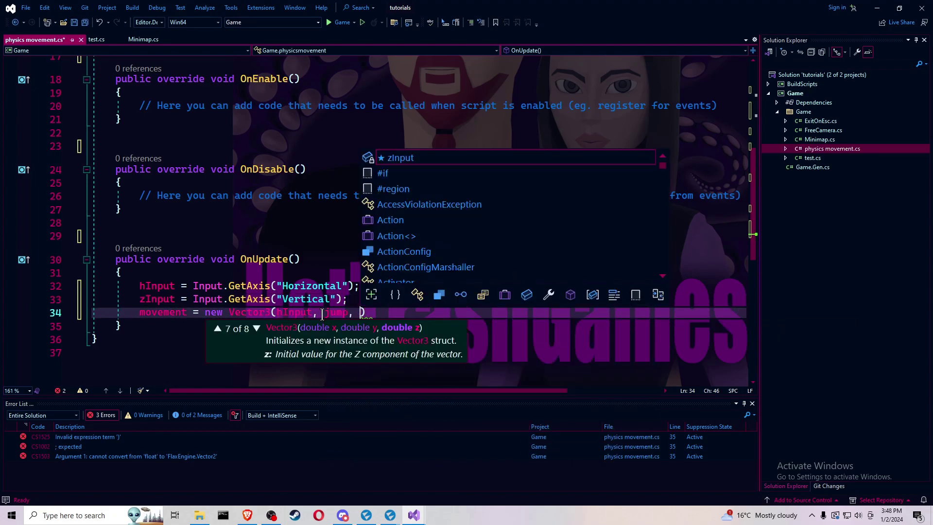
{"action": "key", "text": "Down"}
{"action": "key", "text": "Tab"}
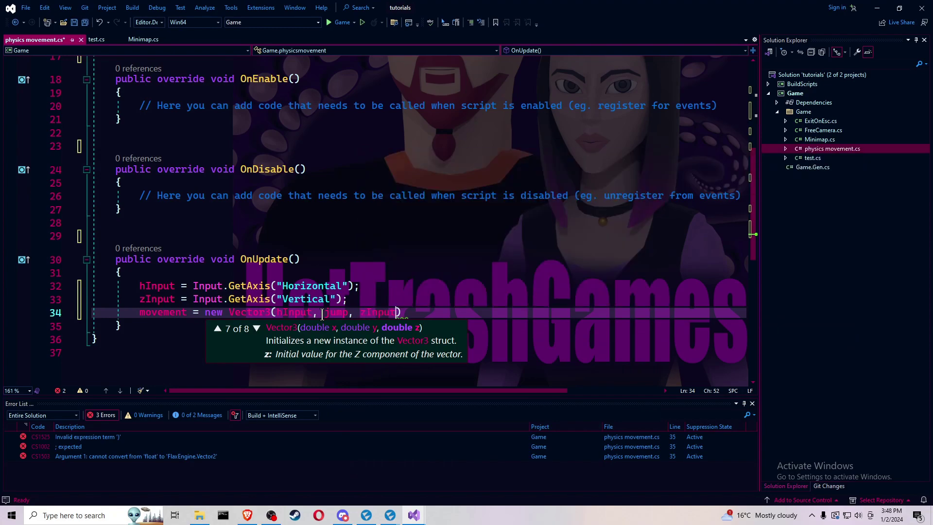
{"action": "type", "text": ");"}
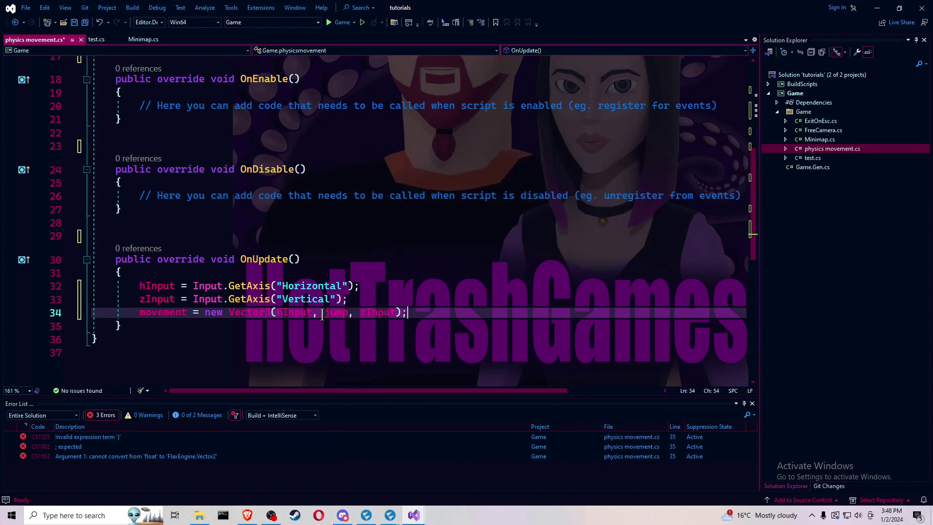
{"action": "key", "text": "Left"}
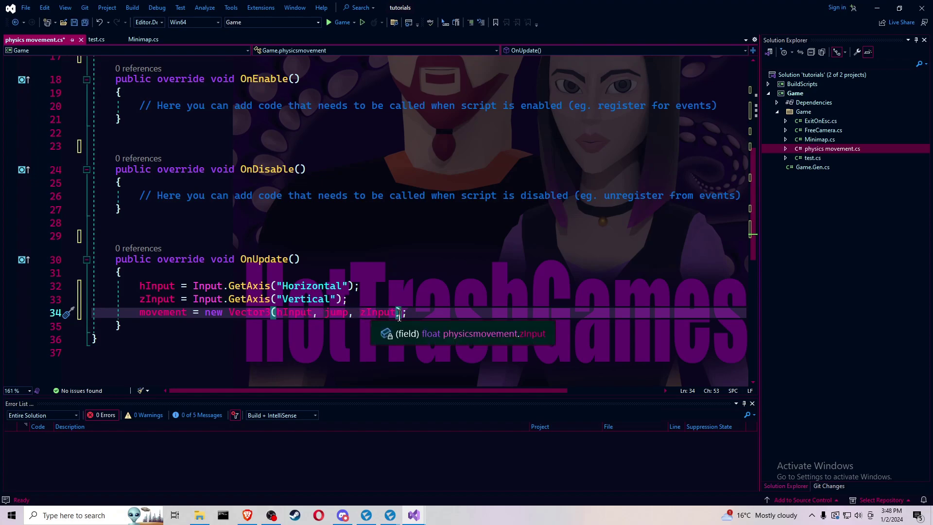
{"action": "type", "text": ")"}
{"action": "left_click", "coordinate": [414, 312]}
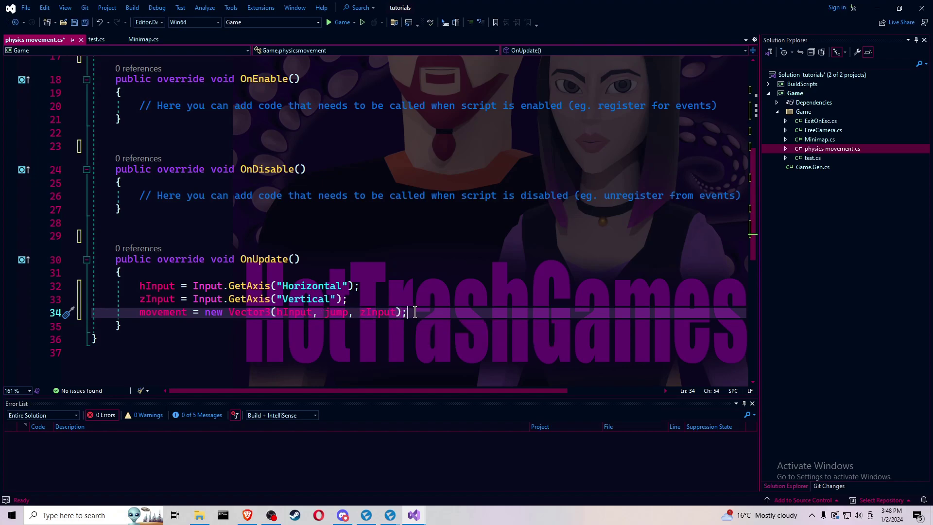
{"action": "key", "text": "Return"}
{"action": "type", "text": "movement.Normalize();"}
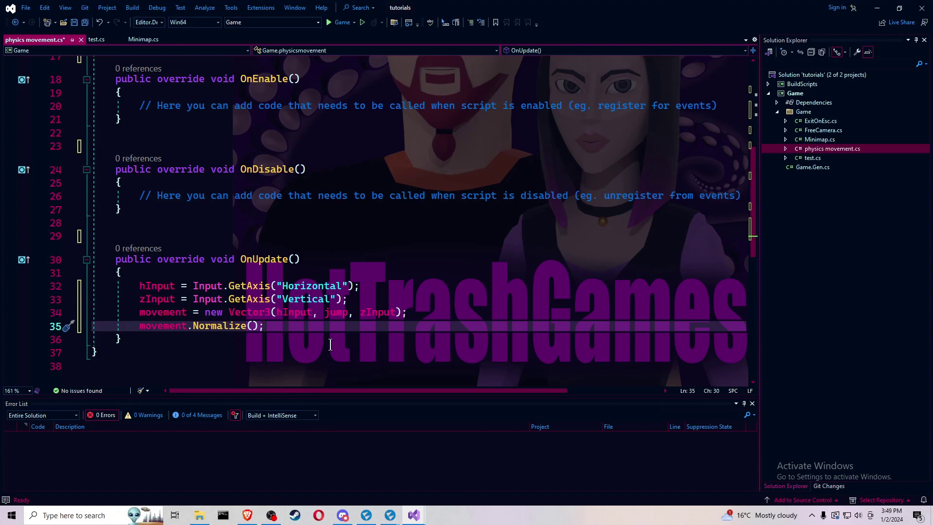
Step: Add 'movement.Normalize();' below the movement line and start a new line
{"action": "key", "text": "Return"}
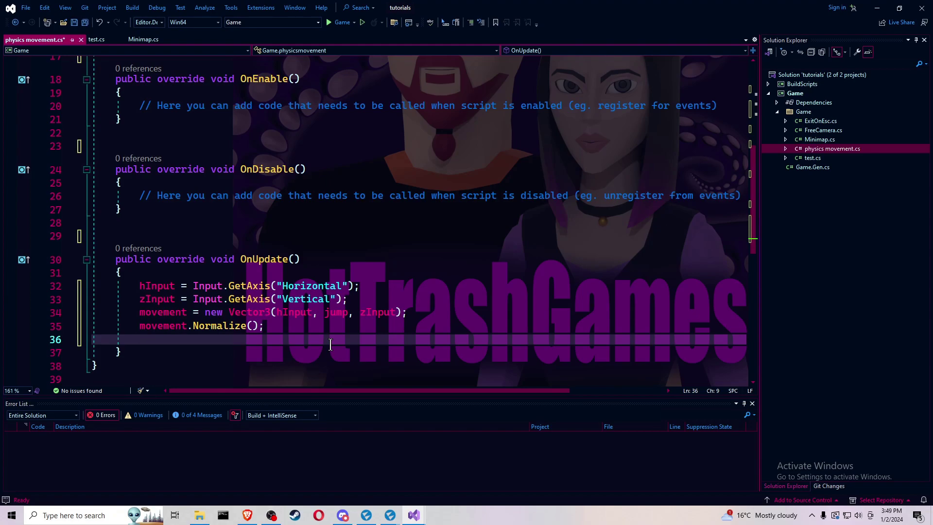
{"action": "type", "text": "if("}
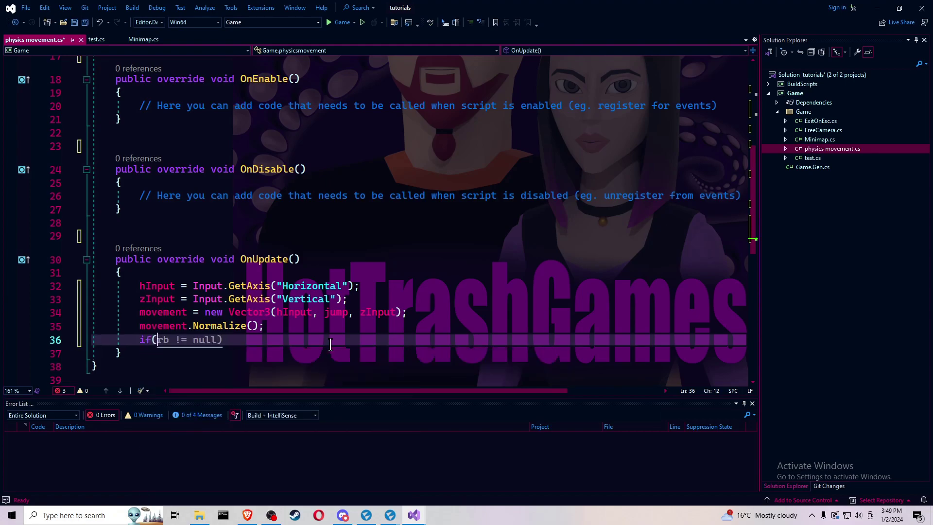
{"action": "type", "text": "Inpu"}
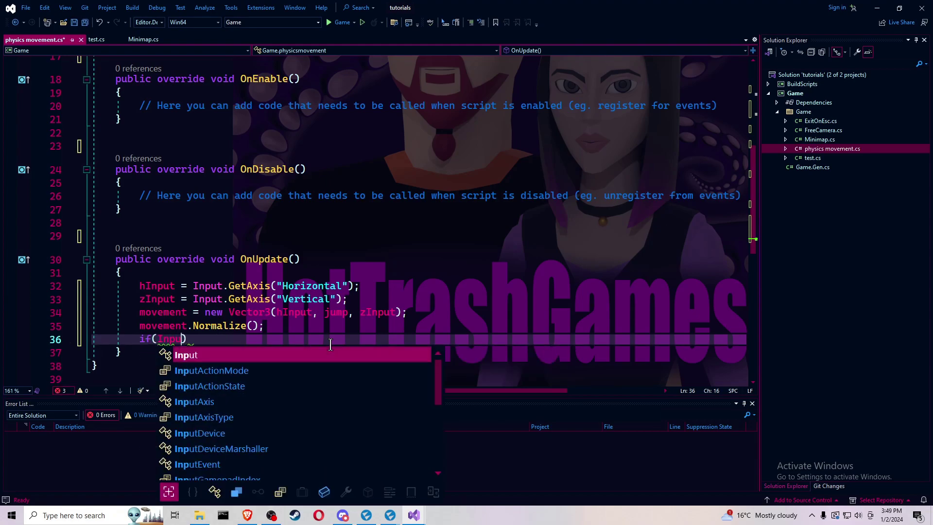
{"action": "type", "text": "t.G"}
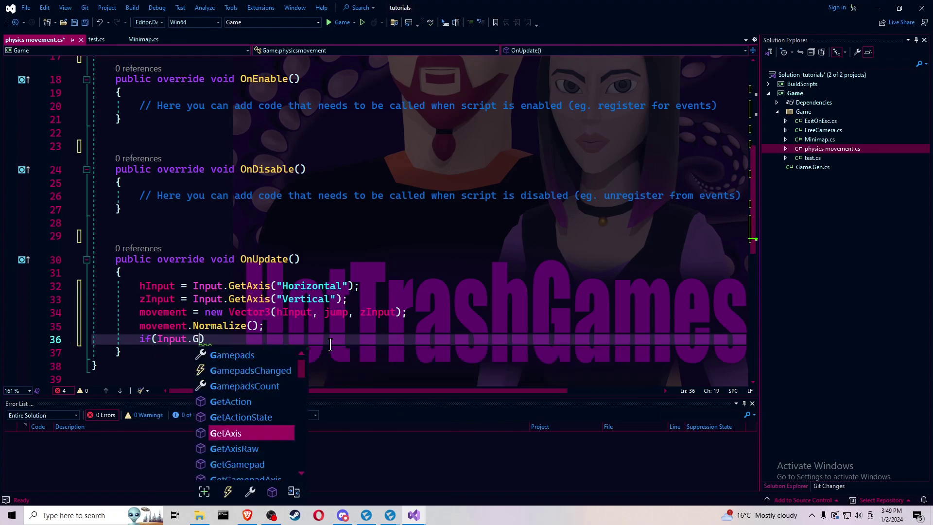
{"action": "type", "text": "et"}
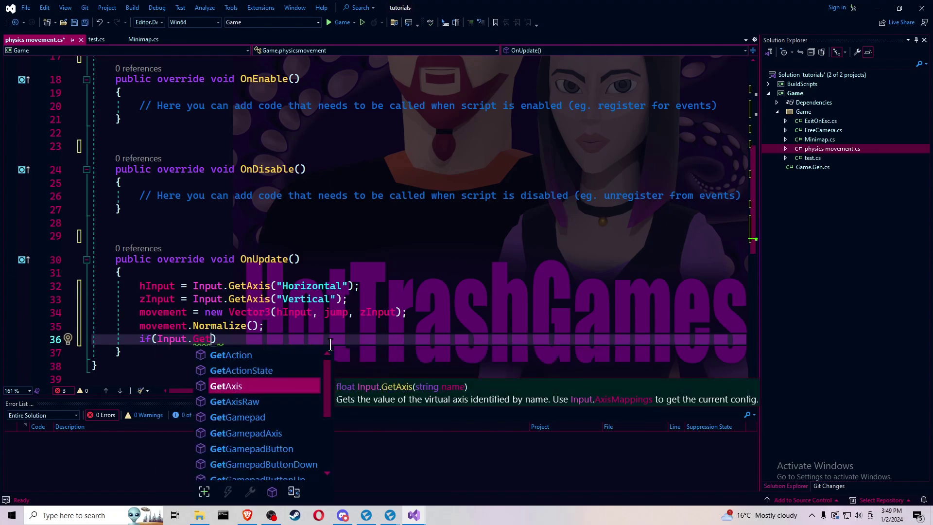
Step: Add an if (Input.GetKeyDown(KeyboardKeys.Spacebar)) block that sets jump = 10f
{"action": "key", "text": "Down"}
{"action": "key", "text": "Down"}
{"action": "key", "text": "Down"}
{"action": "key", "text": "Down"}
{"action": "key", "text": "Down"}
{"action": "key", "text": "Down"}
{"action": "key", "text": "Down"}
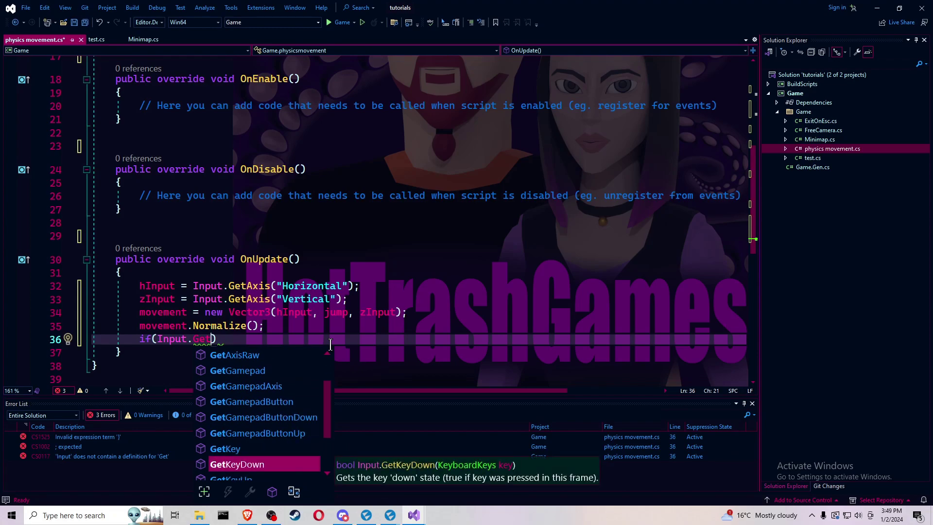
{"action": "key", "text": "Tab"}
{"action": "type", "text": "("}
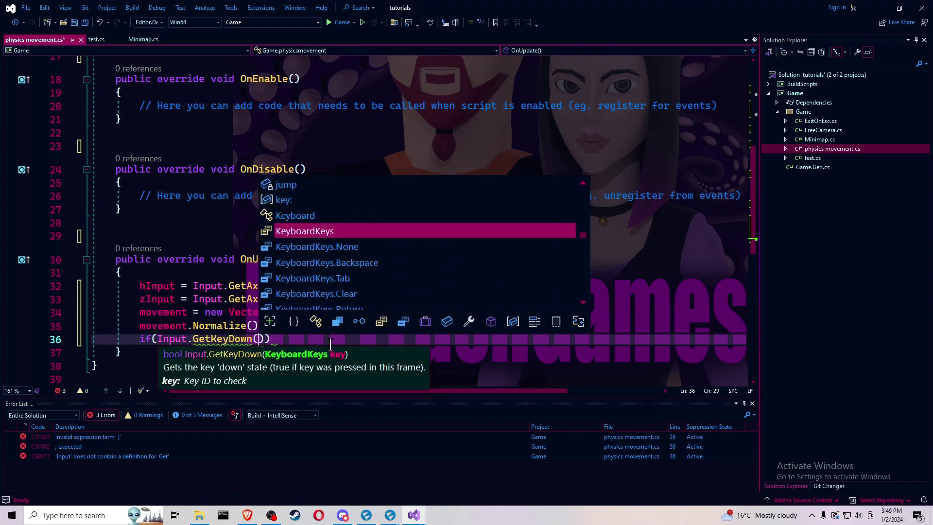
{"action": "key", "text": "Down"}
{"action": "key", "text": "Down"}
{"action": "key", "text": "Down"}
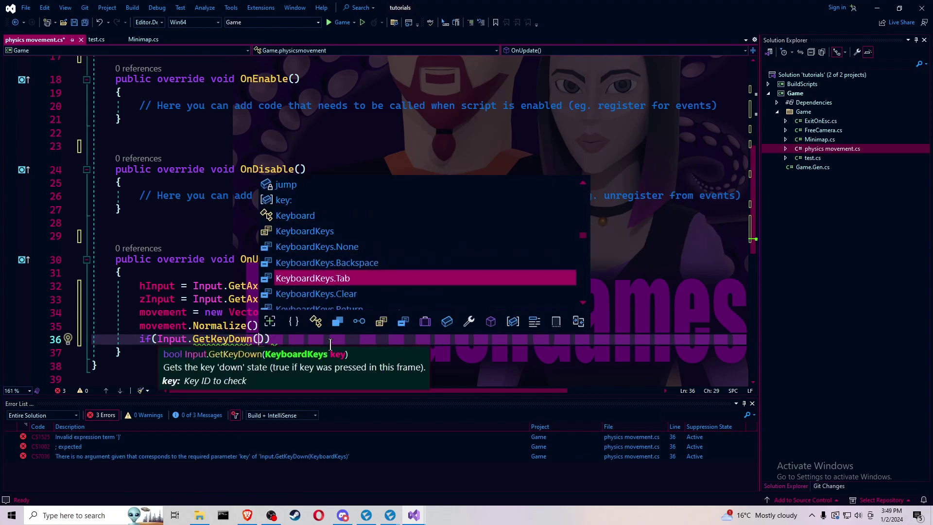
{"action": "key", "text": "Down"}
{"action": "key", "text": "Down"}
{"action": "key", "text": "Down"}
{"action": "key", "text": "Down"}
{"action": "key", "text": "Down"}
{"action": "key", "text": "Down"}
{"action": "key", "text": "Down"}
{"action": "key", "text": "Down"}
{"action": "key", "text": "Down"}
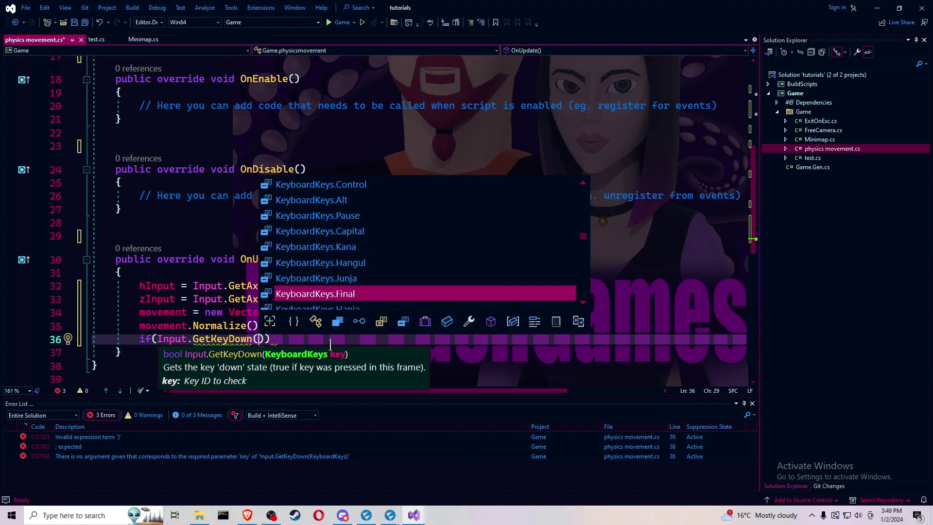
{"action": "key", "text": "Down"}
{"action": "key", "text": "Down"}
{"action": "key", "text": "Down"}
{"action": "key", "text": "Down"}
{"action": "key", "text": "Down"}
{"action": "key", "text": "Down"}
{"action": "key", "text": "Down"}
{"action": "key", "text": "Down"}
{"action": "key", "text": "Down"}
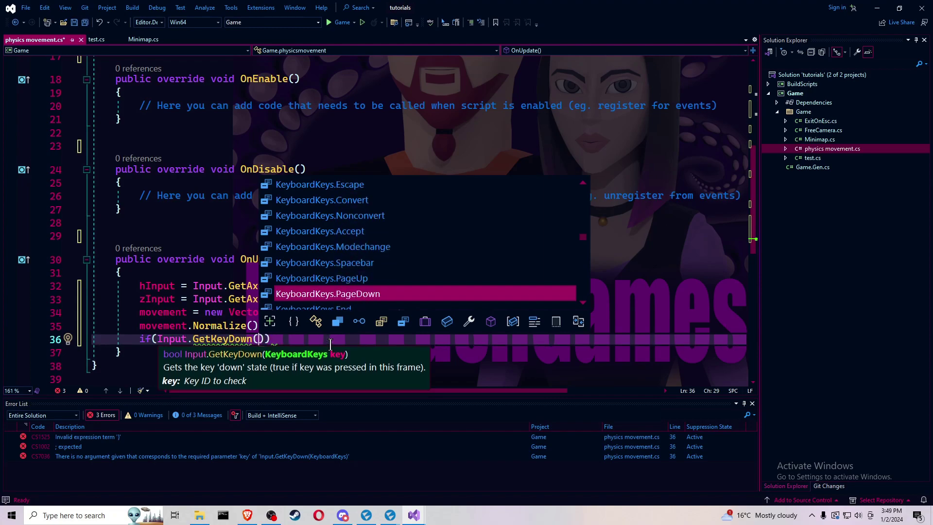
{"action": "key", "text": "Up"}
{"action": "key", "text": "Up"}
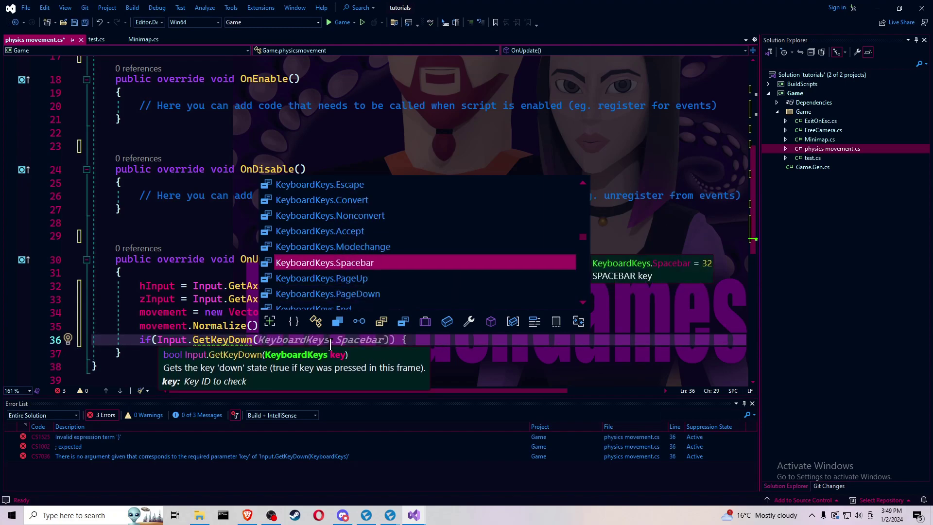
{"action": "key", "text": "Tab"}
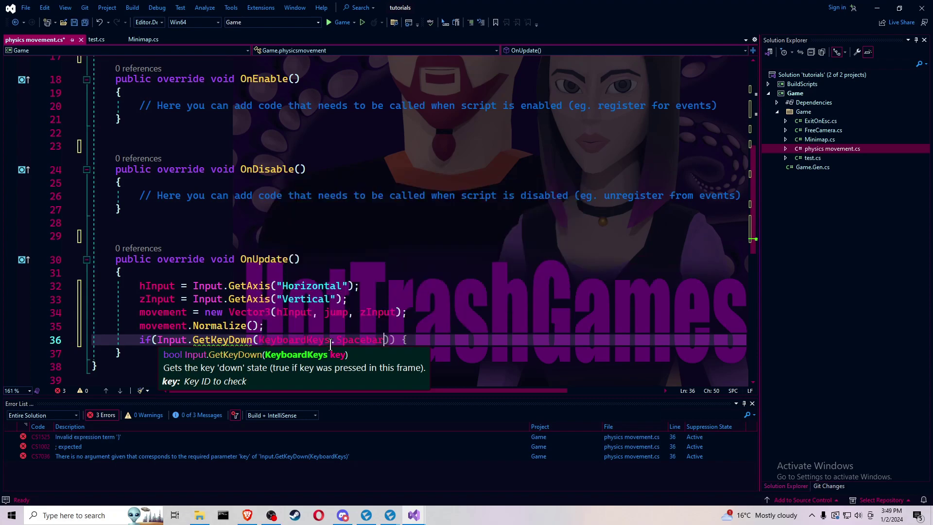
{"action": "type", "text": ")"}
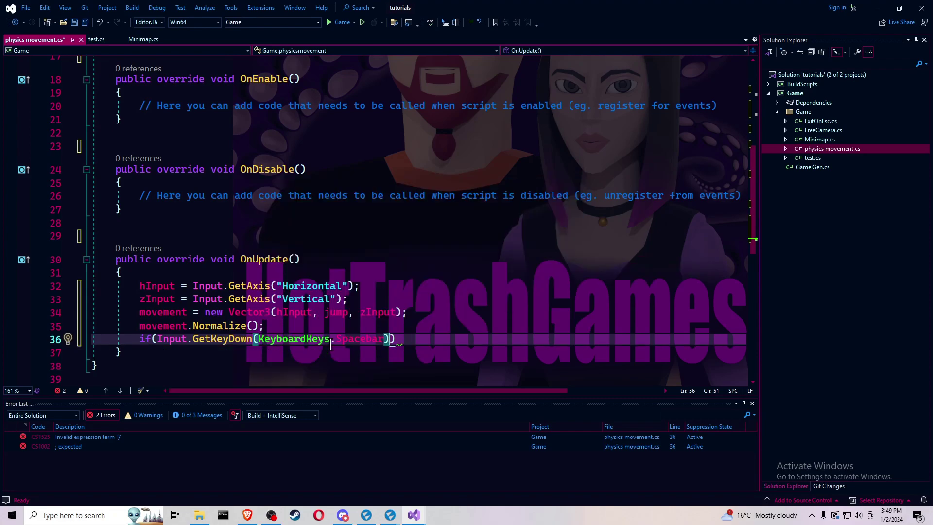
{"action": "type", "text": ") "}
{"action": "type", "text": "{"}
{"action": "key", "text": "Return"}
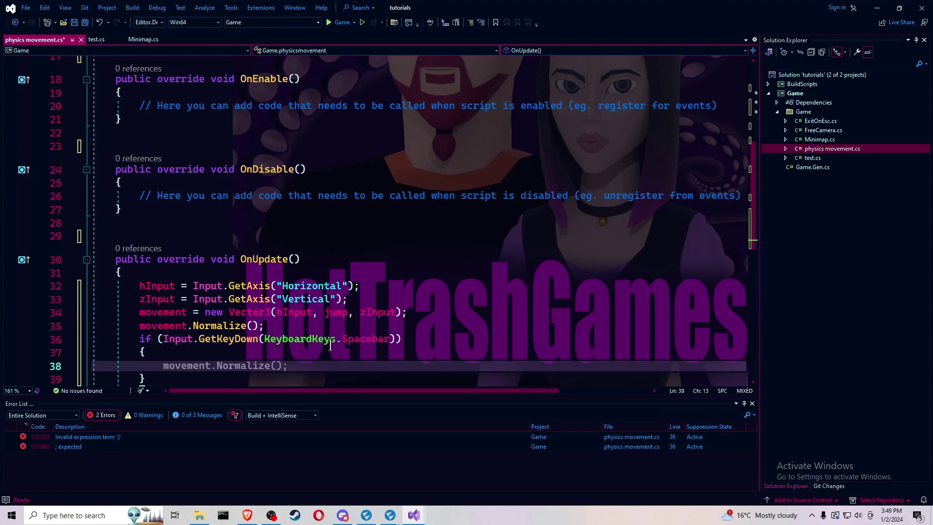
{"action": "type", "text": "jump"}
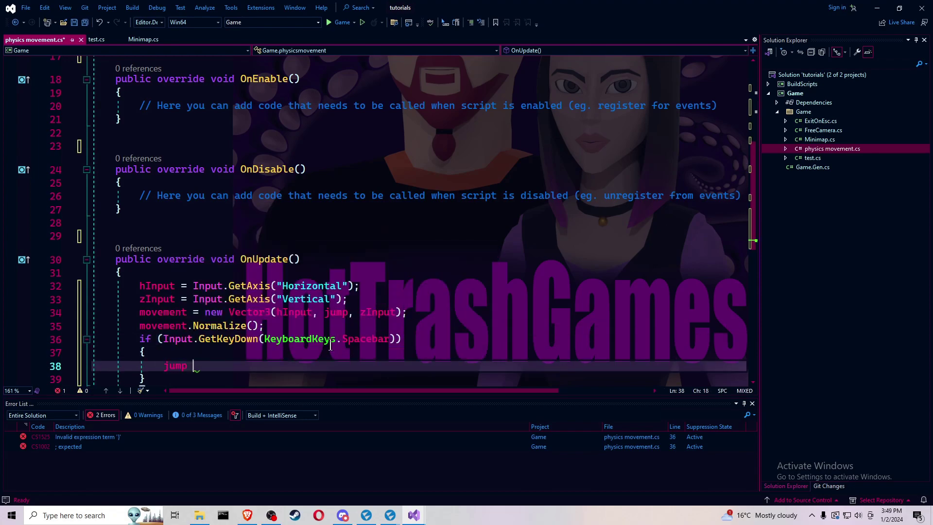
{"action": "type", "text": " = 10f"}
{"action": "type", "text": ";"}
{"action": "key", "text": "Down"}
Step: Add an else block setting jump = 0f after the Spacebar check
{"action": "key", "text": "Return"}
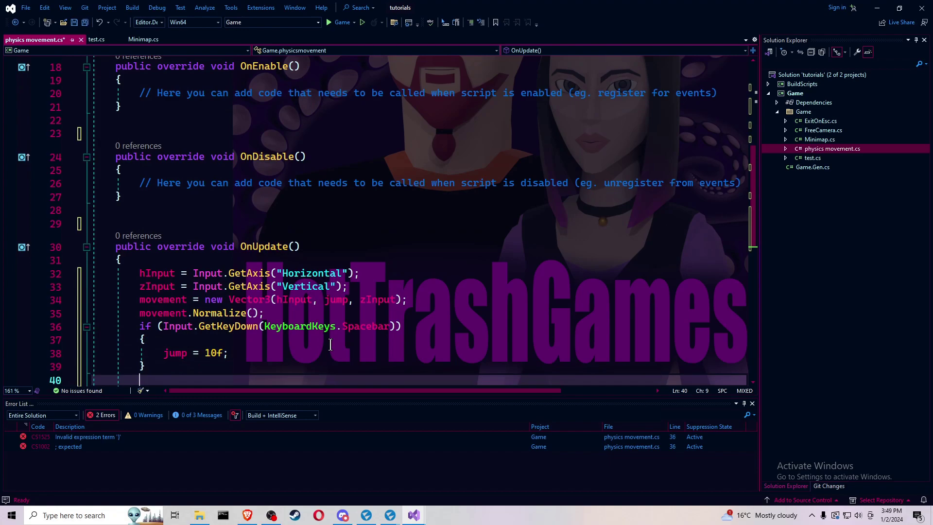
{"action": "type", "text": "Else"}
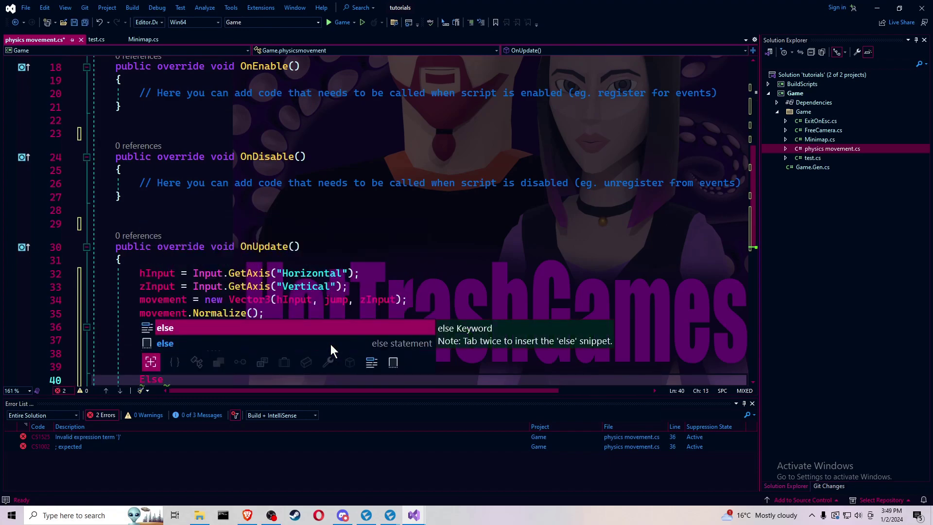
{"action": "key", "text": "BackSpace"}
{"action": "key", "text": "BackSpace"}
{"action": "key", "text": "BackSpace"}
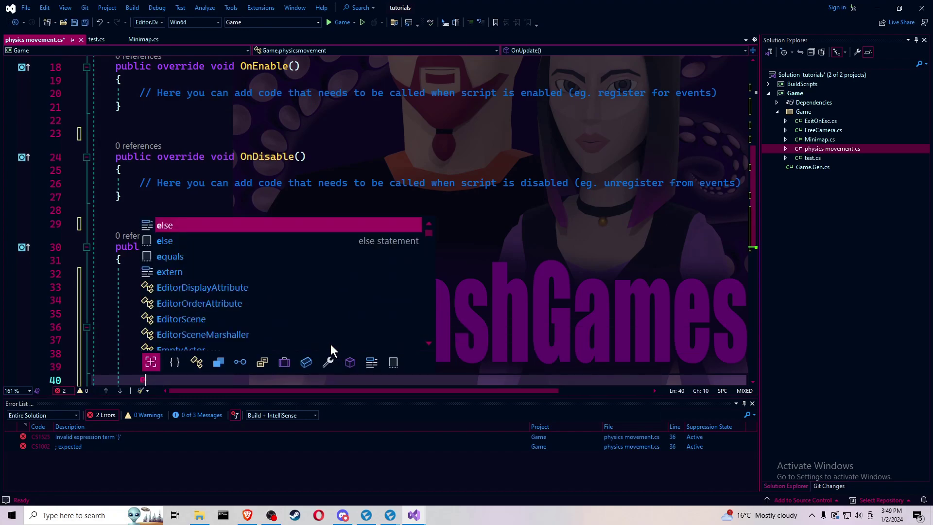
{"action": "type", "text": "lse"}
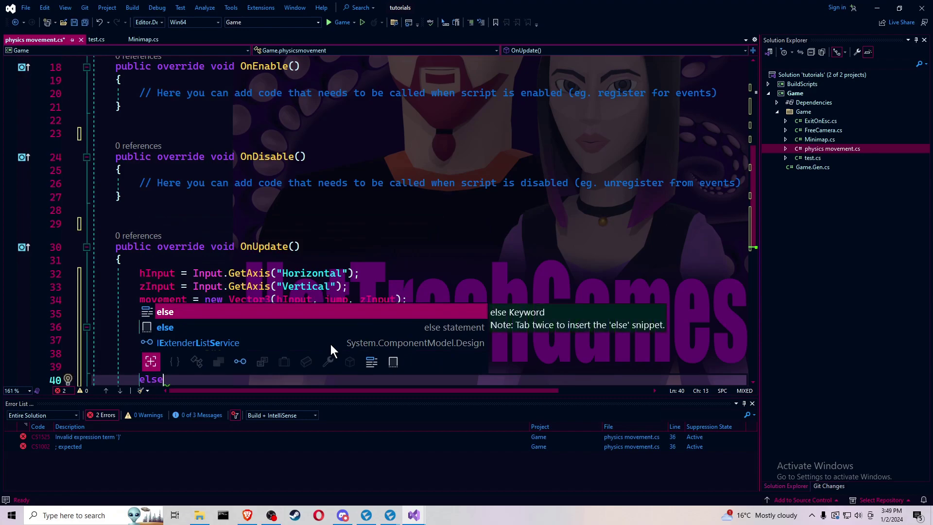
{"action": "key", "text": "Tab"}
{"action": "key", "text": "Tab"}
{"action": "type", "text": "j"}
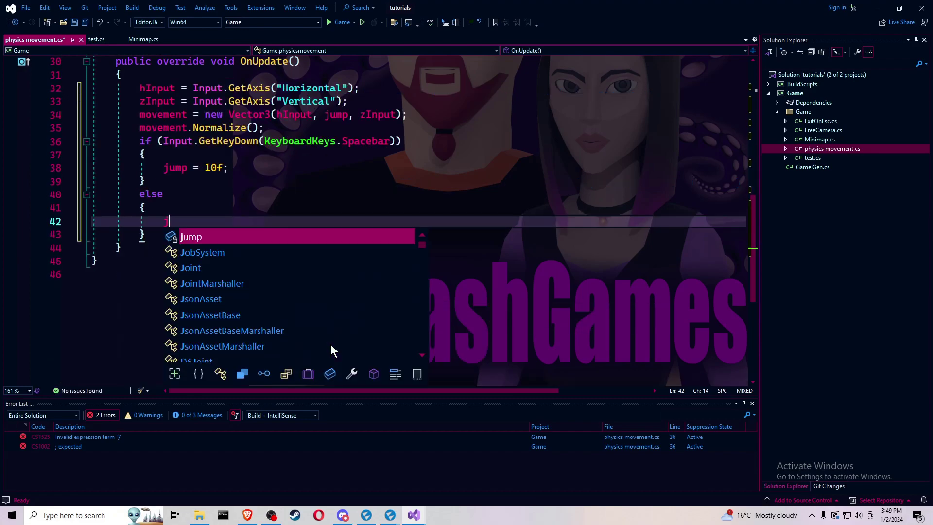
{"action": "key", "text": "Tab"}
{"action": "type", "text": "= "}
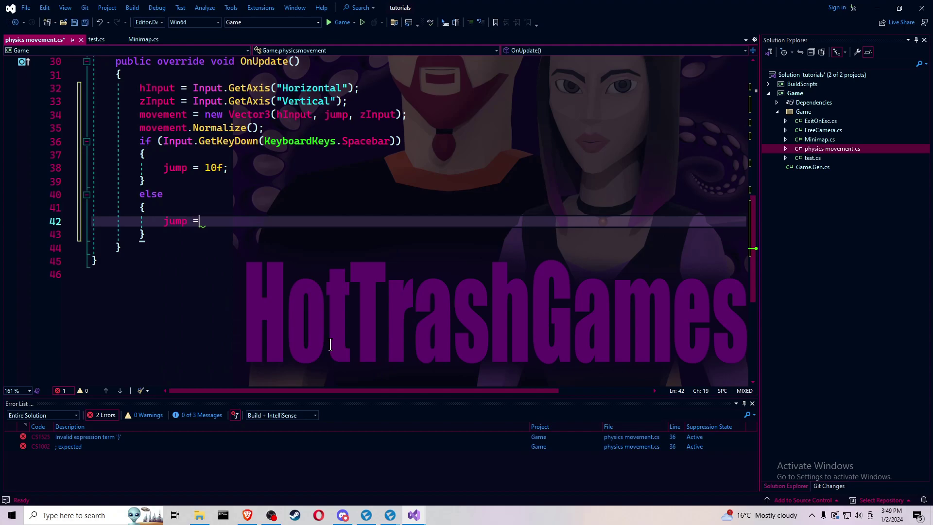
{"action": "type", "text": "0f"}
{"action": "type", "text": ";"}
{"action": "key", "text": "Down"}
{"action": "key", "text": "Down"}
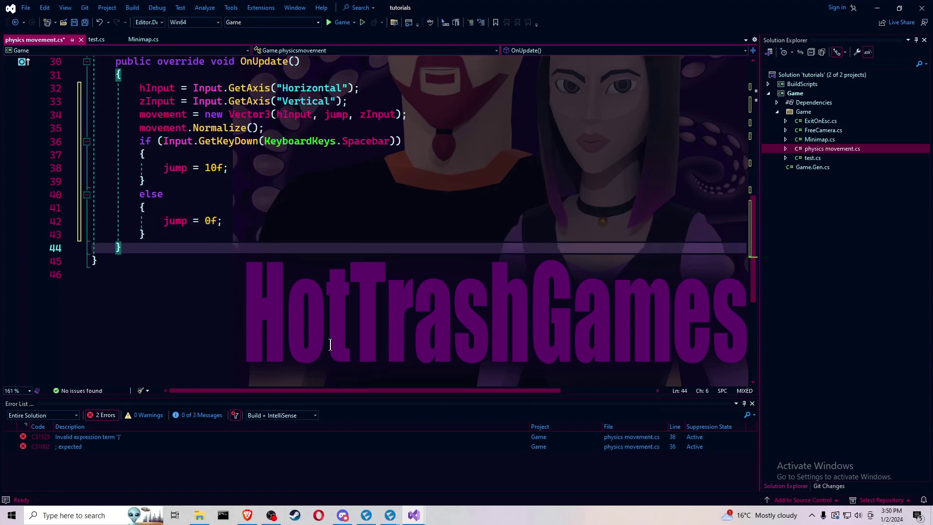
{"action": "key", "text": "Return"}
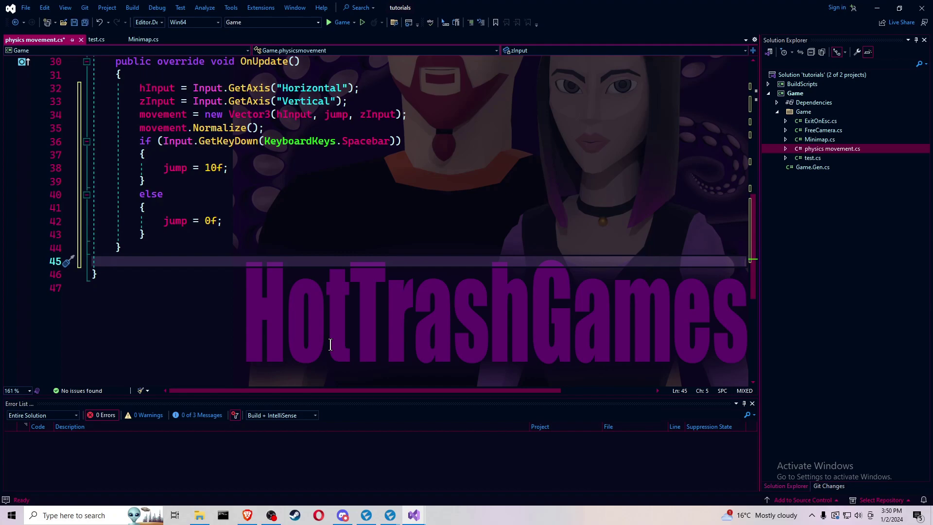
{"action": "type", "text": "pub"}
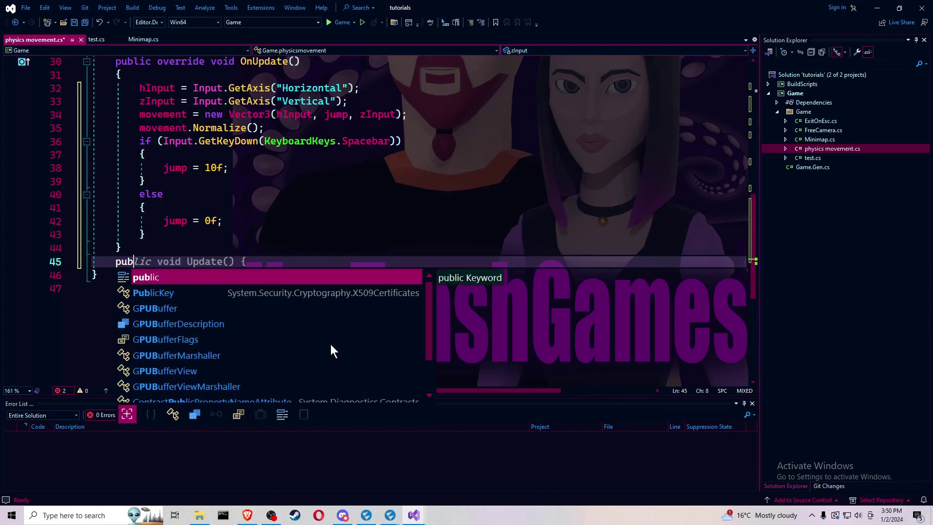
{"action": "type", "text": "lic"}
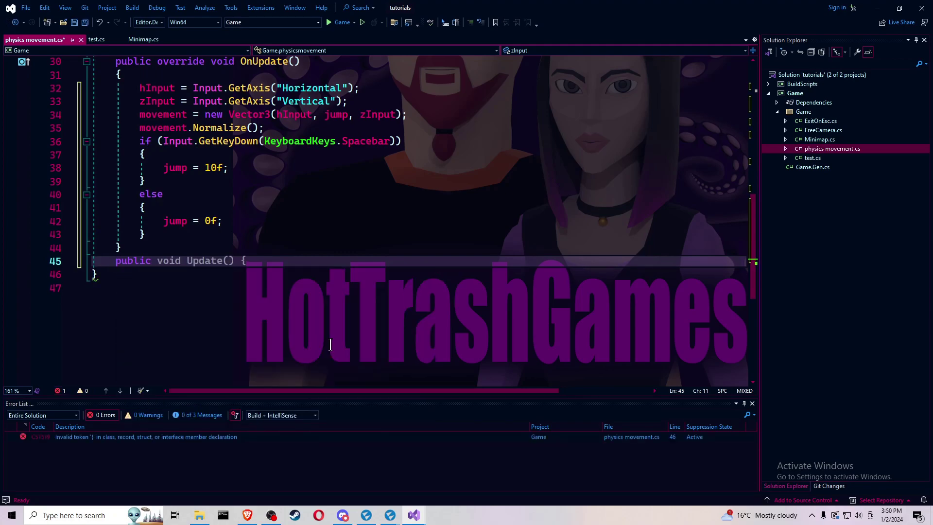
{"action": "type", "text": " or"}
Step: Insert an OnFixedUpdate override and delete its generated base.OnFixedUpdate() call
{"action": "key", "text": "BackSpace"}
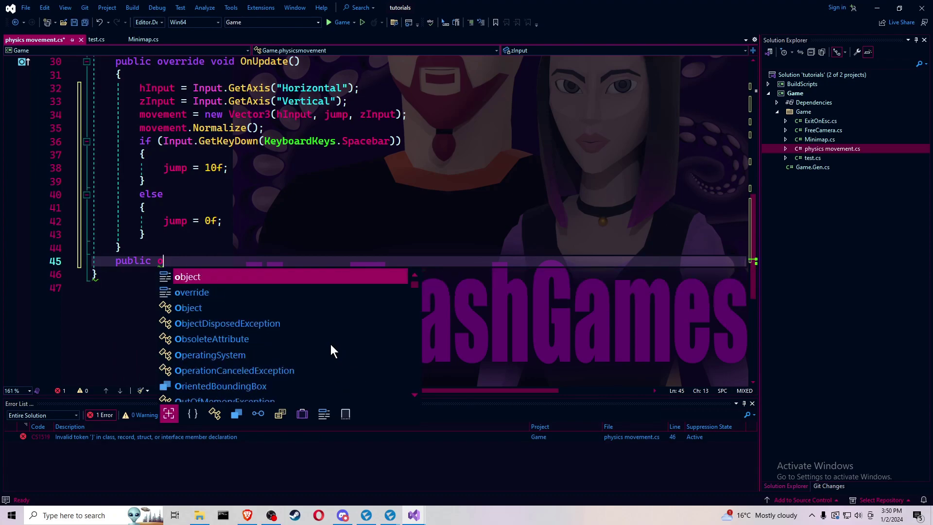
{"action": "type", "text": "c"}
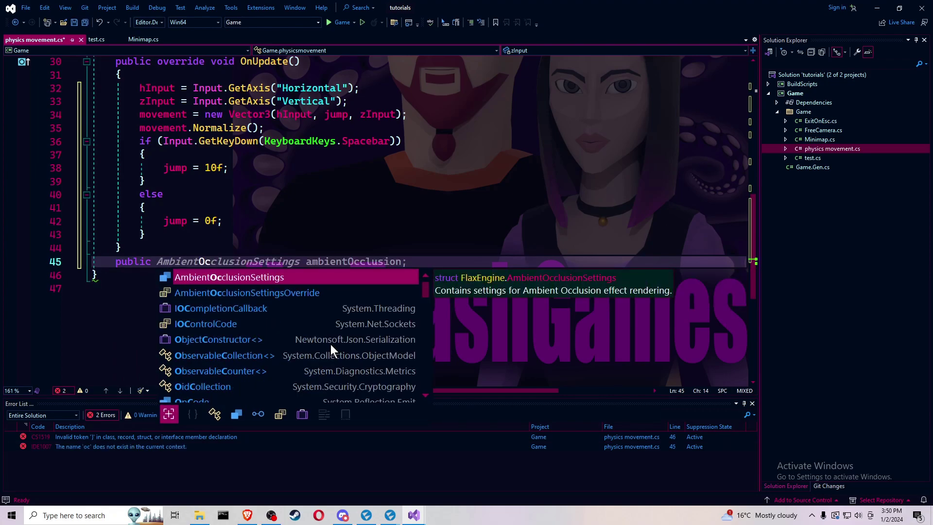
{"action": "type", "text": "er"}
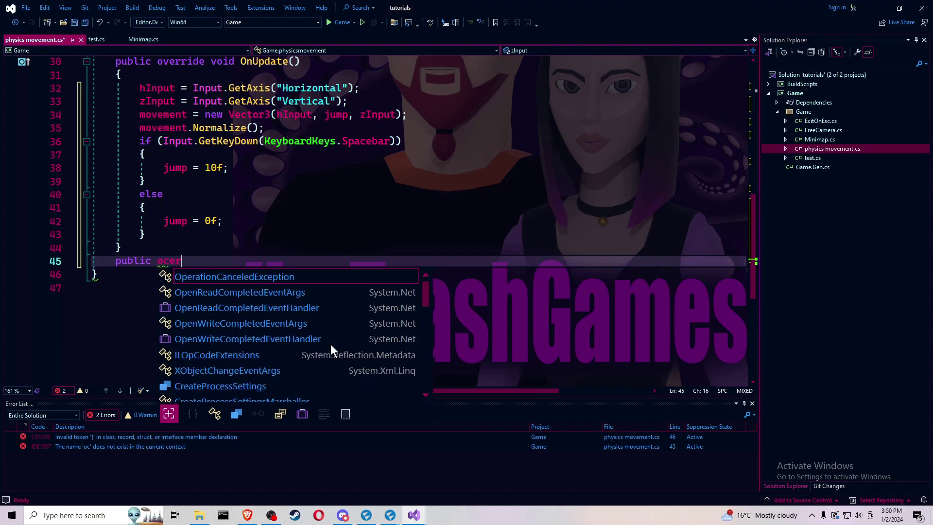
{"action": "type", "text": "id"}
{"action": "key", "text": "BackSpace"}
{"action": "key", "text": "BackSpace"}
{"action": "key", "text": "BackSpace"}
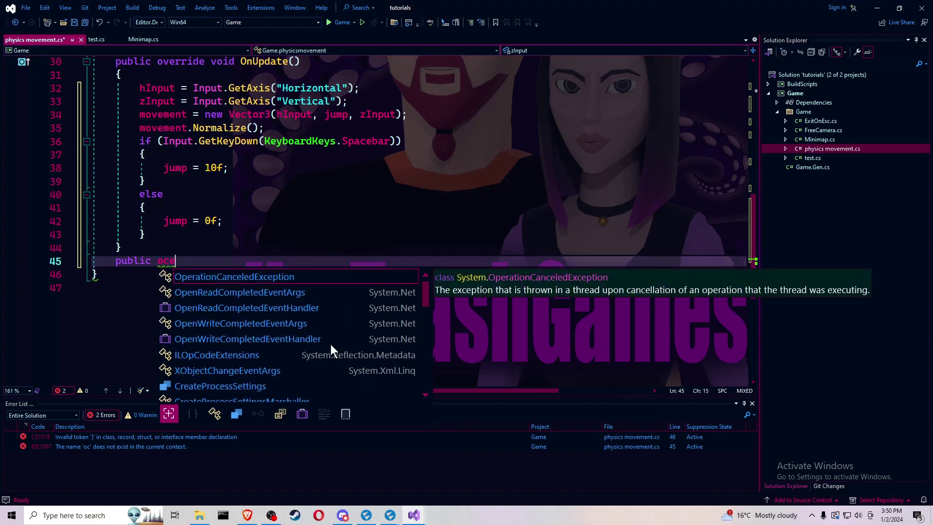
{"action": "type", "text": "v"}
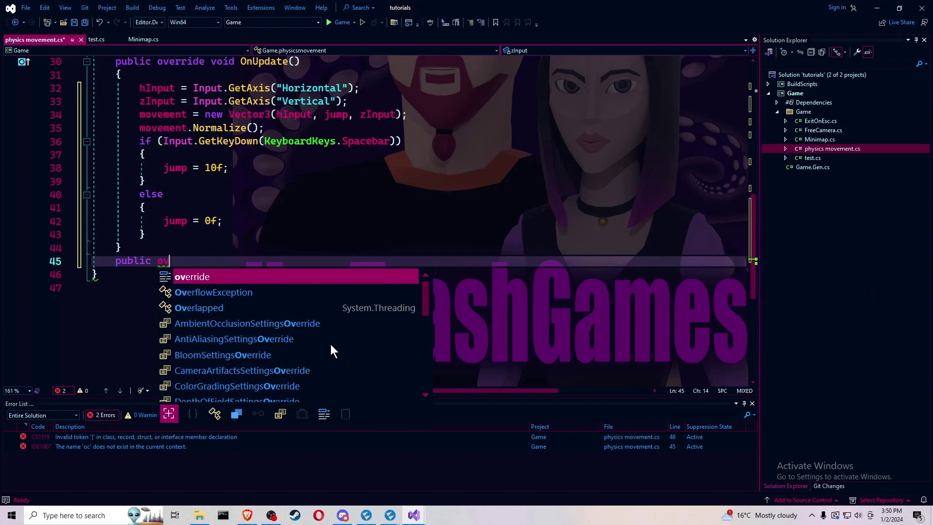
{"action": "type", "text": "erride"}
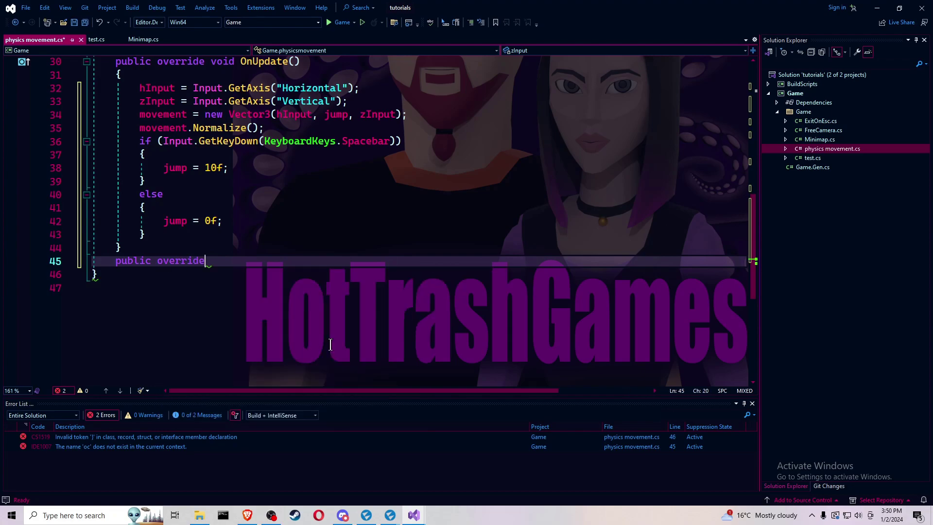
{"action": "type", "text": " void O"}
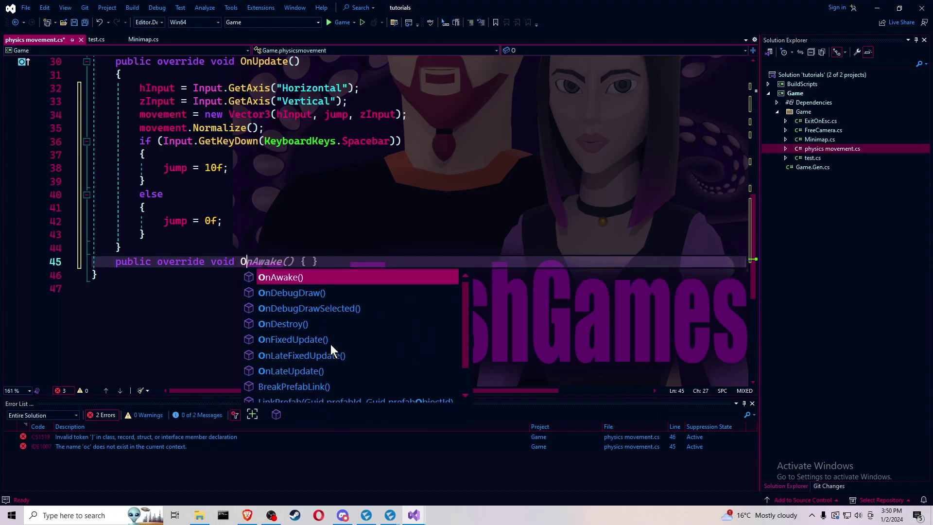
{"action": "type", "text": "n"}
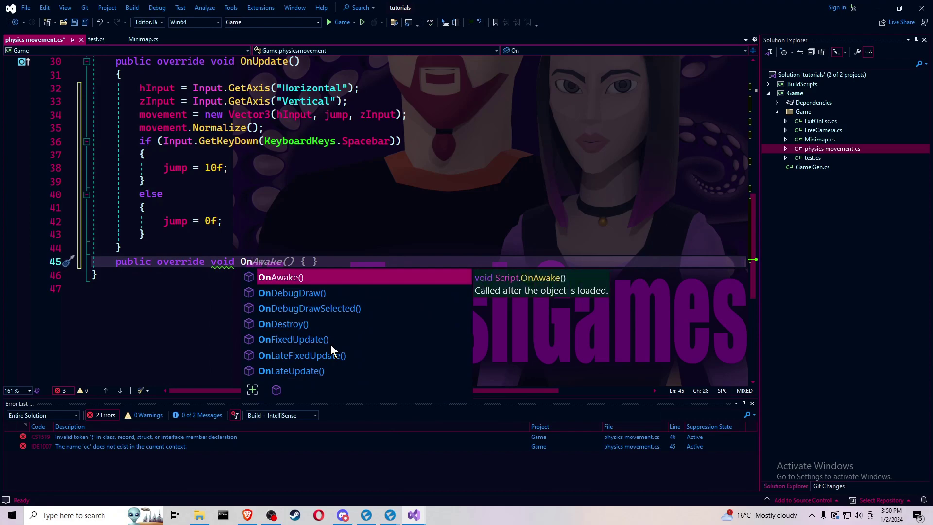
{"action": "type", "text": "F"}
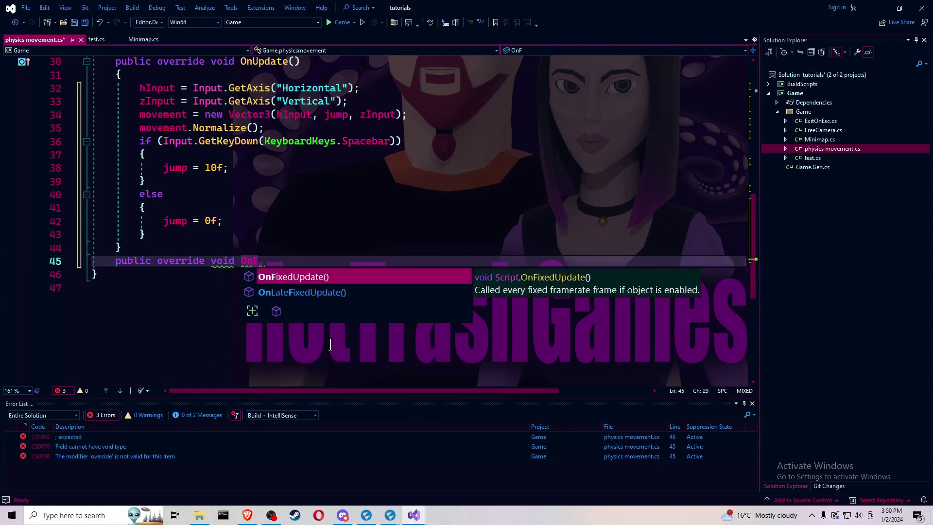
{"action": "key", "text": "Down"}
{"action": "key", "text": "Up"}
{"action": "key", "text": "Tab"}
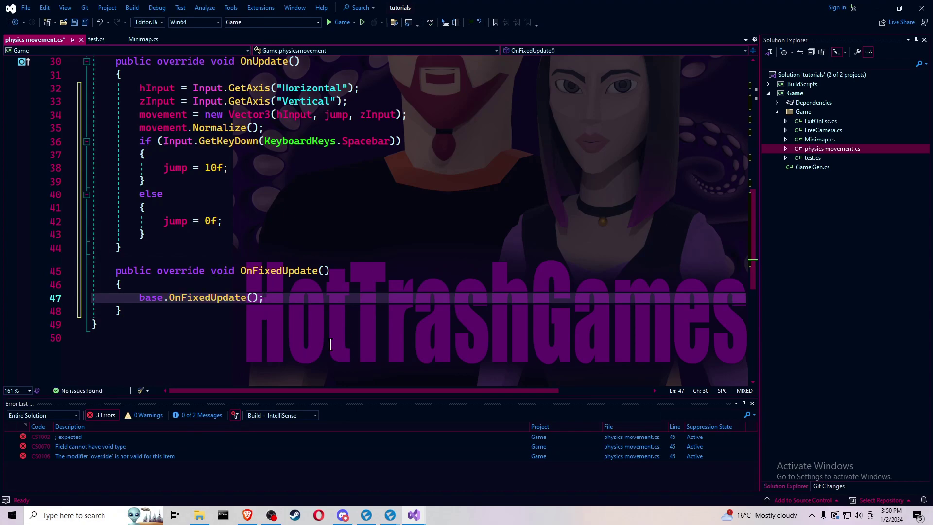
{"action": "key", "text": "BackSpace"}
{"action": "key", "text": "BackSpace"}
{"action": "key", "text": "BackSpace"}
{"action": "key", "text": "BackSpace"}
{"action": "key", "text": "BackSpace"}
{"action": "key", "text": "BackSpace"}
{"action": "key", "text": "BackSpace"}
{"action": "key", "text": "BackSpace"}
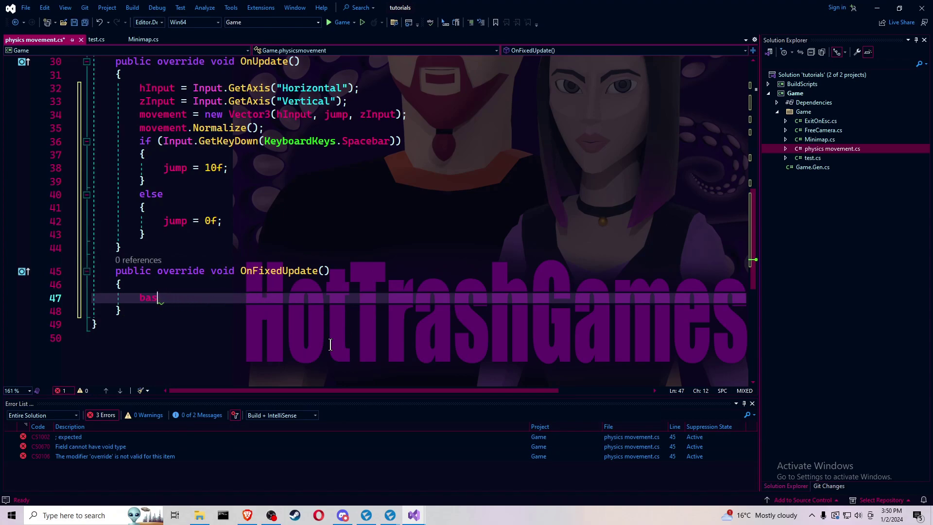
{"action": "key", "text": "BackSpace"}
{"action": "key", "text": "BackSpace"}
{"action": "key", "text": "BackSpace"}
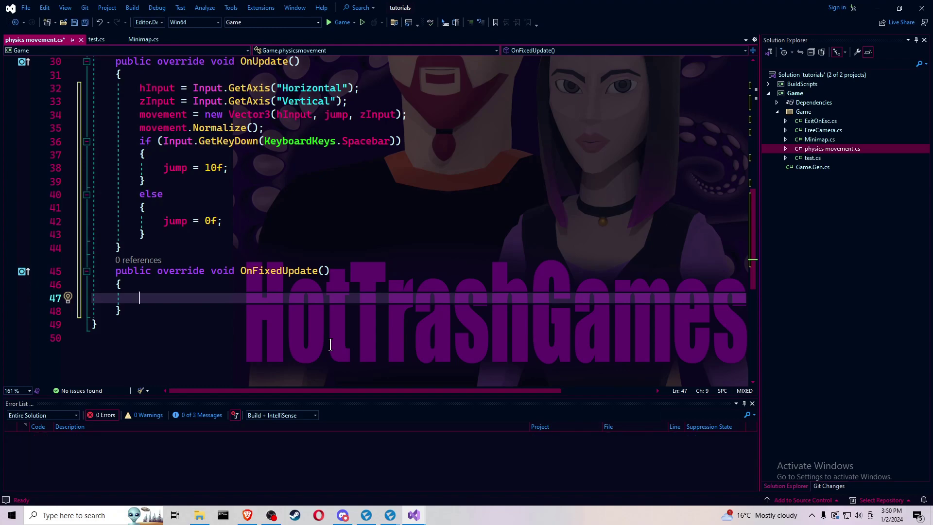
{"action": "type", "text": "rb."}
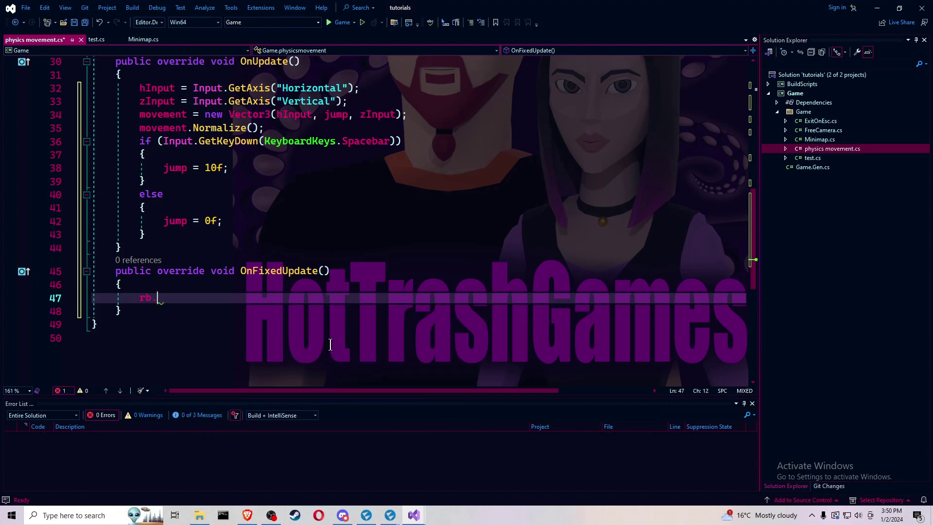
{"action": "type", "text": "A"}
Step: Write 'rb.AddForce(movement * Time.DeltaTime, ForceMode.Impulse);' in OnFixedUpdate and save
{"action": "key", "text": "Down"}
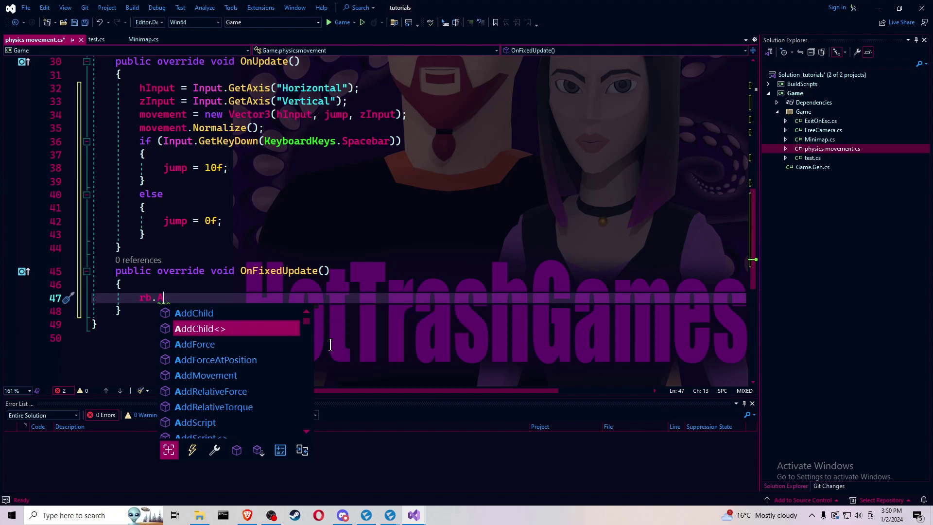
{"action": "key", "text": "Down"}
{"action": "key", "text": "Tab"}
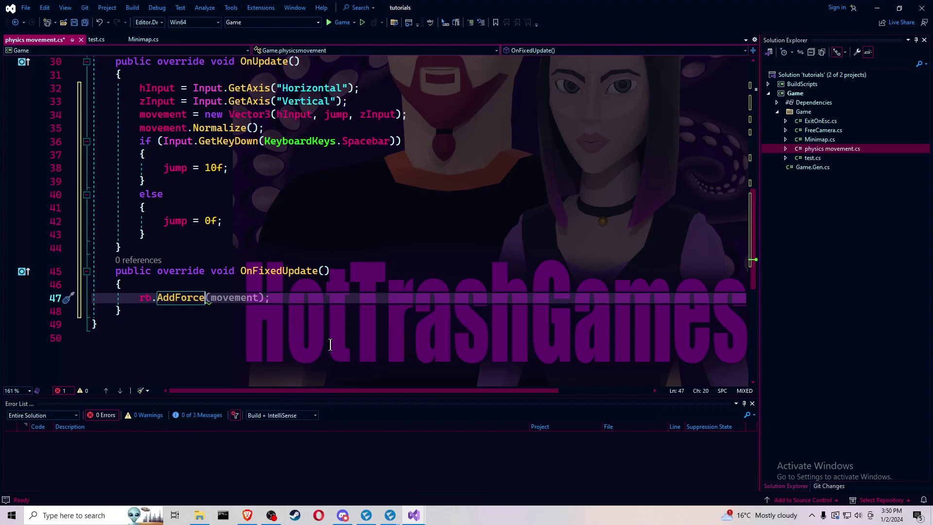
{"action": "type", "text": "("}
{"action": "key", "text": "BackSpace"}
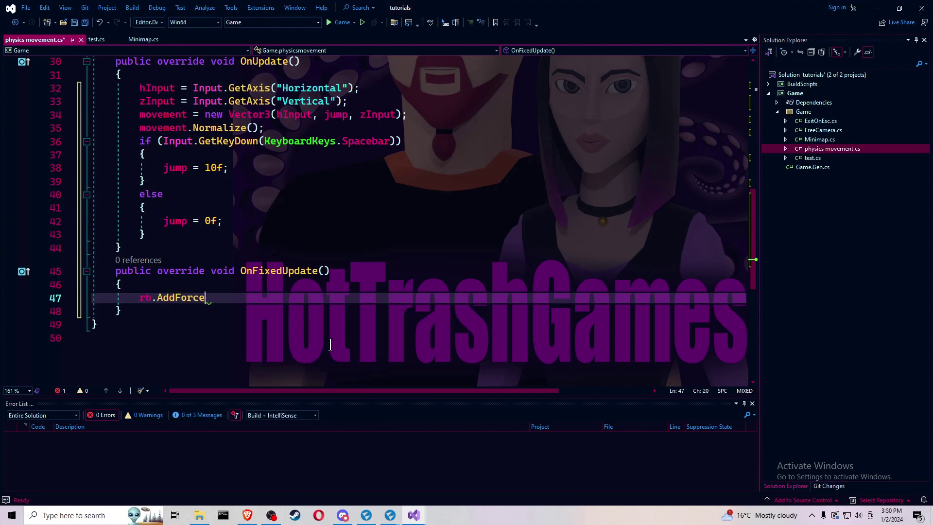
{"action": "type", "text": "("}
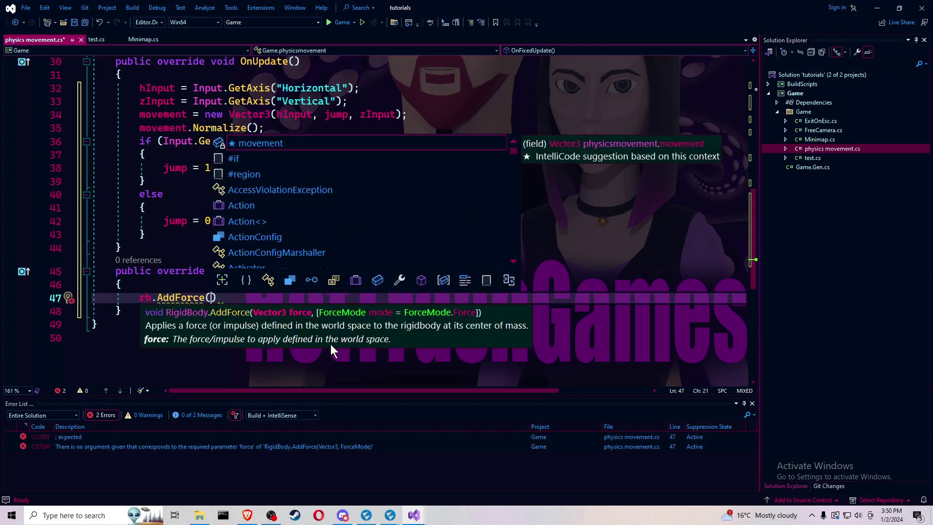
{"action": "type", "text": "mov"}
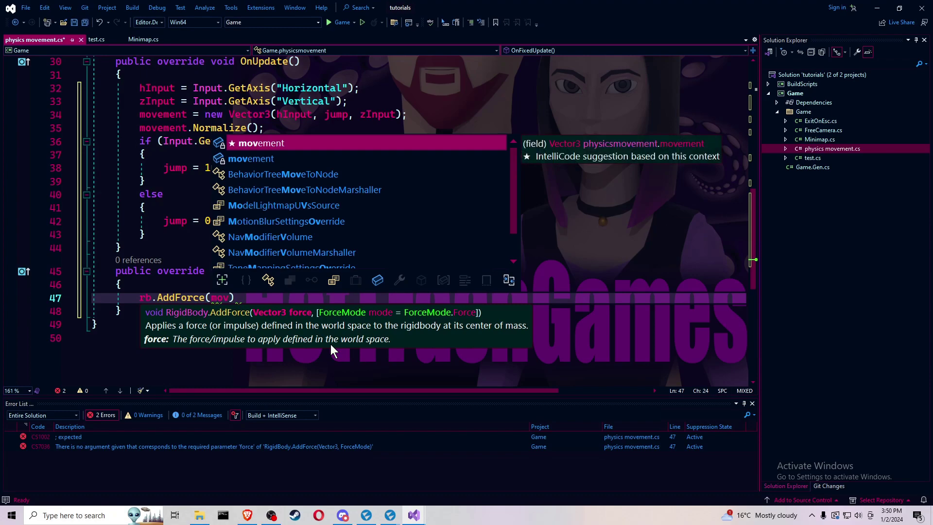
{"action": "key", "text": "Tab"}
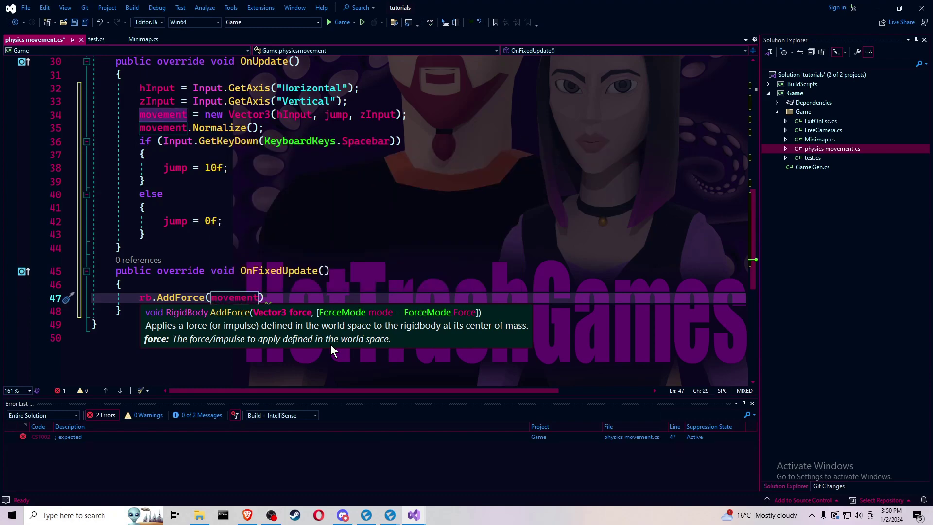
{"action": "type", "text": "* "}
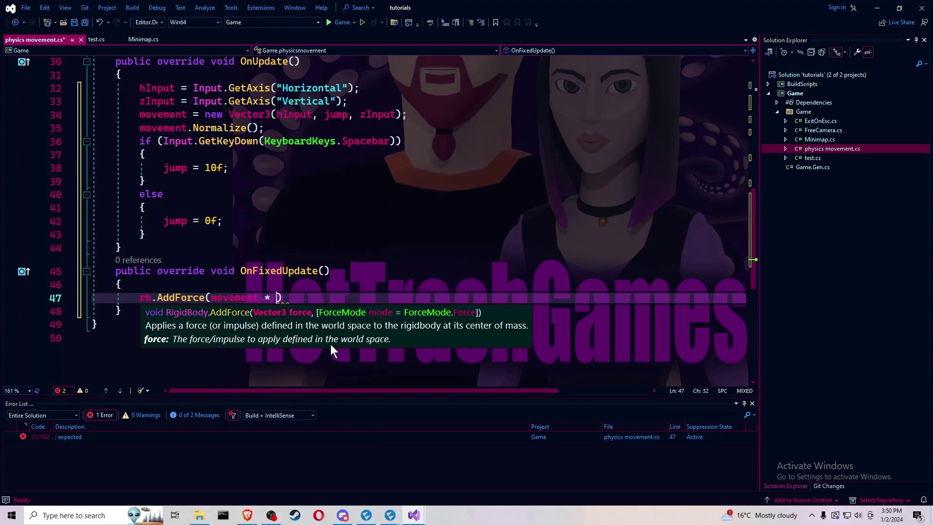
{"action": "type", "text": "Time."}
{"action": "type", "text": "D"}
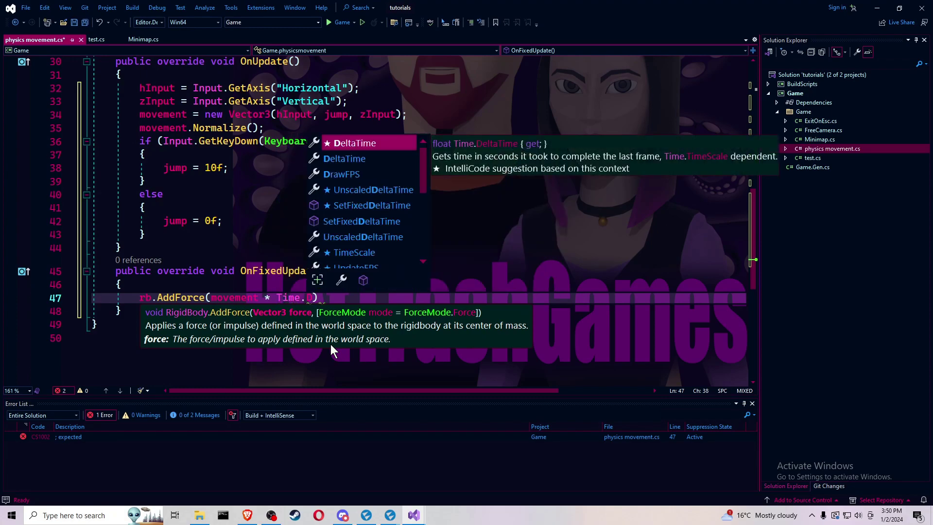
{"action": "key", "text": "Tab"}
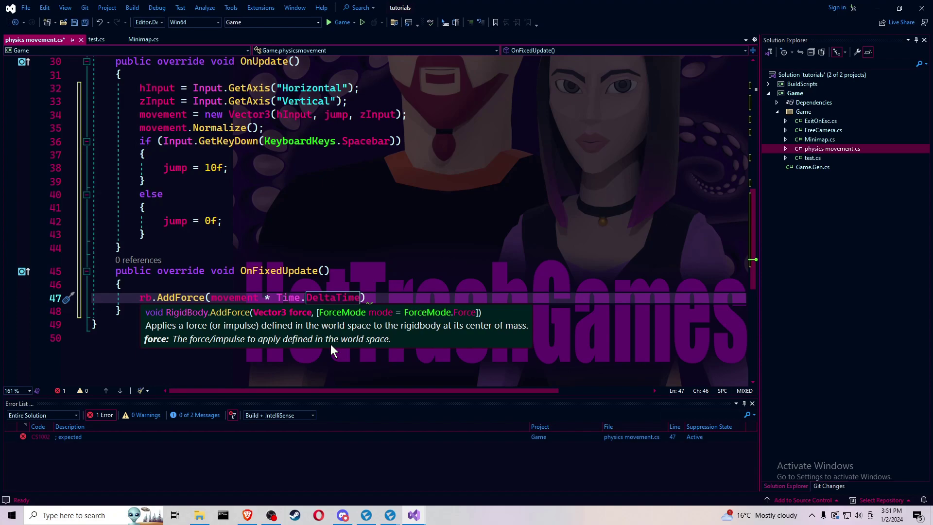
{"action": "type", "text": ","}
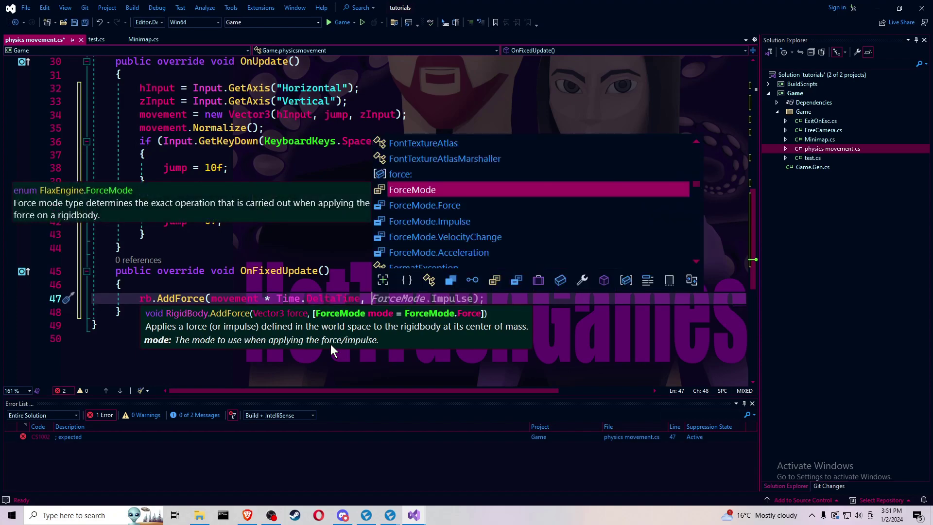
{"action": "key", "text": "Tab"}
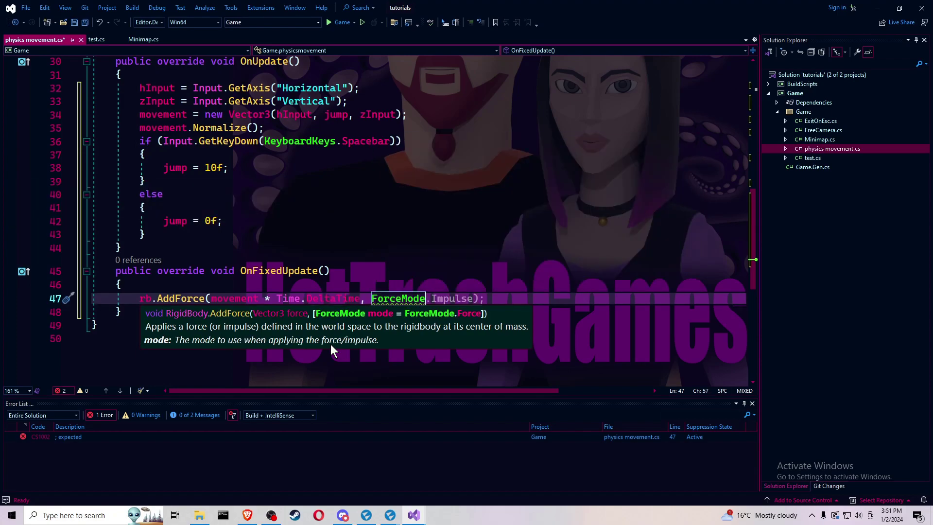
{"action": "key", "text": "Tab"}
{"action": "key", "text": "Left"}
{"action": "key", "text": "Left"}
{"action": "key", "text": "Left"}
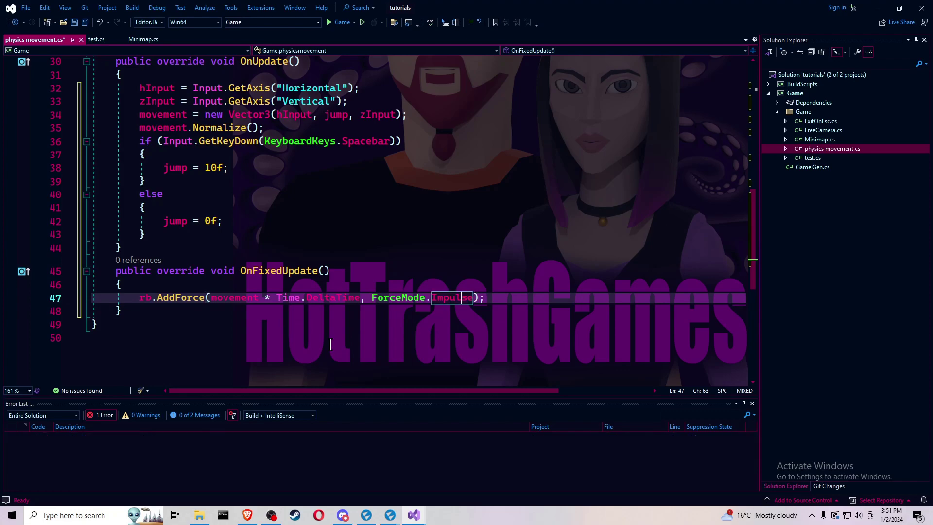
{"action": "key", "text": "End"}
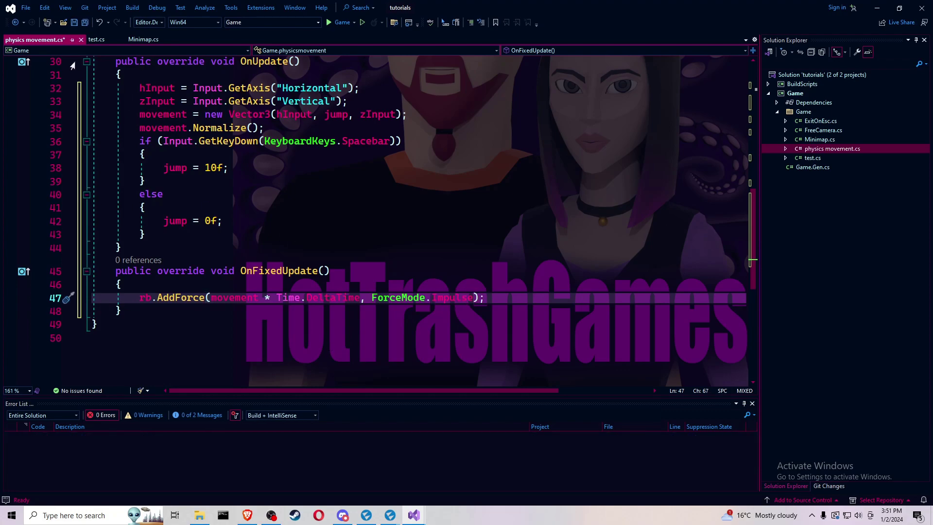
{"action": "key", "text": "ctrl+s"}
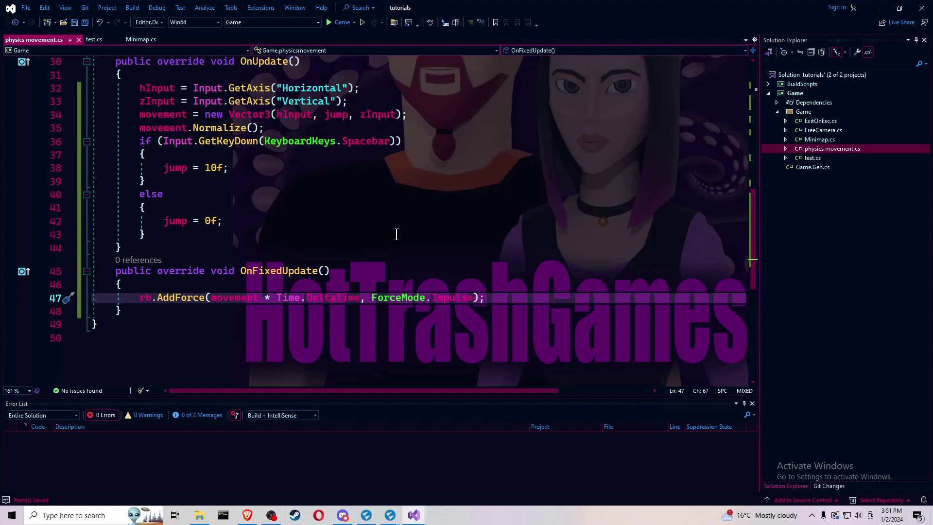
{"action": "scroll", "coordinate": [402, 274], "scroll_direction": "up", "scroll_amount": 1}
{"action": "scroll", "coordinate": [401, 274], "scroll_direction": "up", "scroll_amount": 3}
{"action": "scroll", "coordinate": [401, 275], "scroll_direction": "up", "scroll_amount": 2}
{"action": "scroll", "coordinate": [403, 273], "scroll_direction": "up", "scroll_amount": 2}
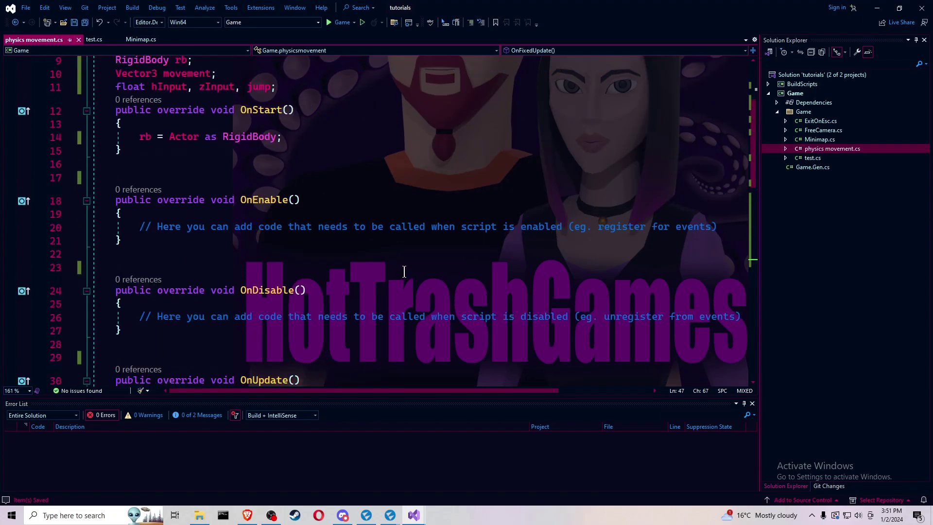
{"action": "scroll", "coordinate": [404, 271], "scroll_direction": "up", "scroll_amount": 2}
{"action": "scroll", "coordinate": [404, 272], "scroll_direction": "down", "scroll_amount": 4}
{"action": "scroll", "coordinate": [404, 271], "scroll_direction": "down", "scroll_amount": 4}
{"action": "scroll", "coordinate": [404, 271], "scroll_direction": "down", "scroll_amount": 2}
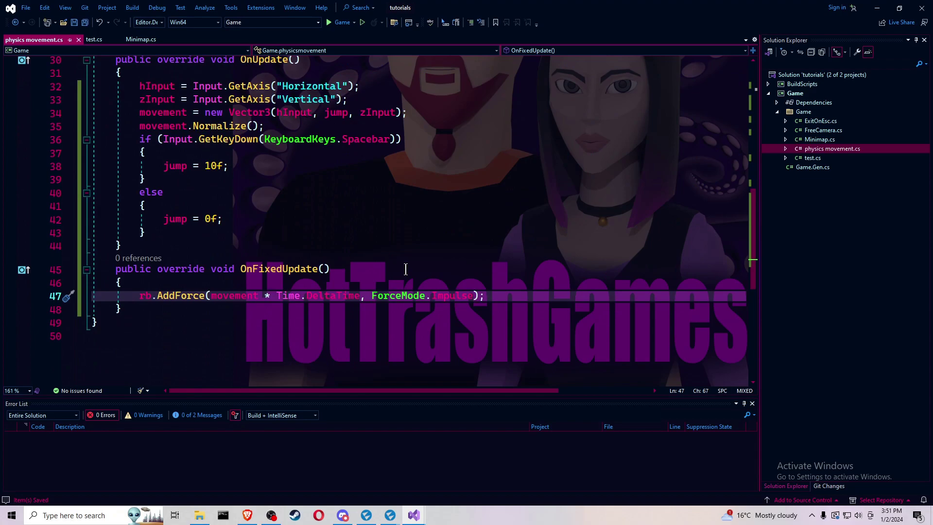
{"action": "mouse_move", "coordinate": [390, 515]}
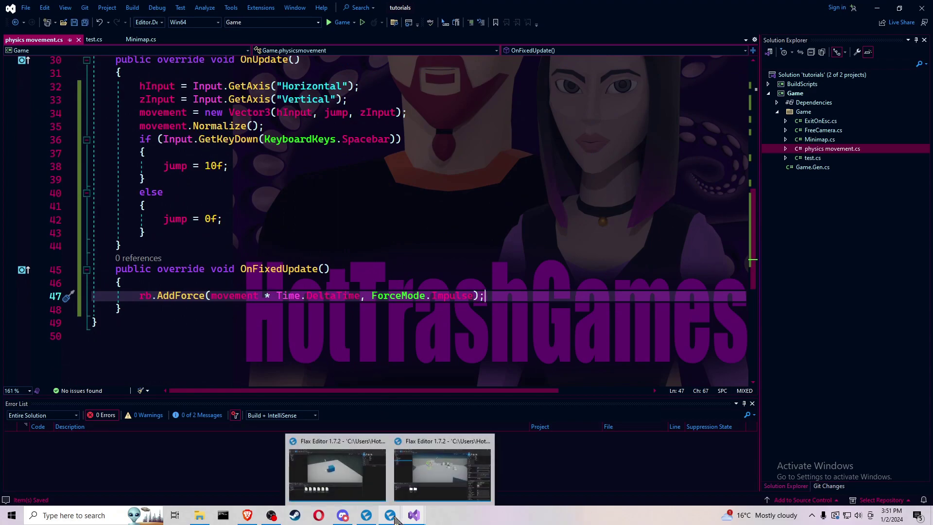
Step: In Flax Editor, add a RigidBody actor to the scene named cude
{"action": "left_click", "coordinate": [363, 464]}
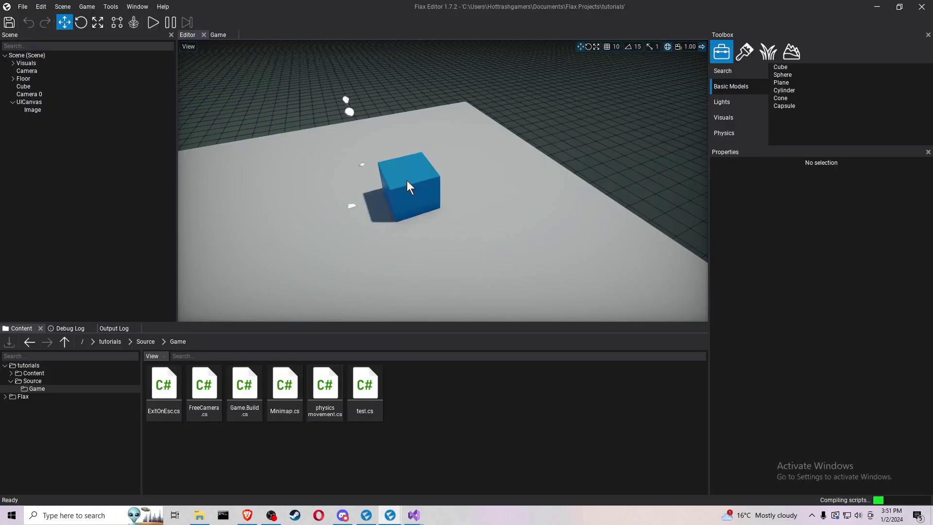
{"action": "right_click", "coordinate": [34, 117]}
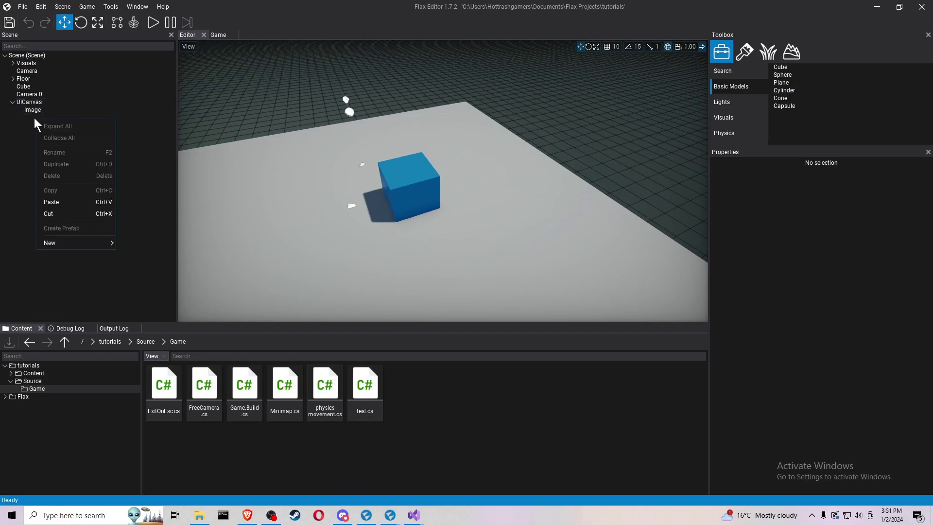
{"action": "mouse_move", "coordinate": [135, 315]}
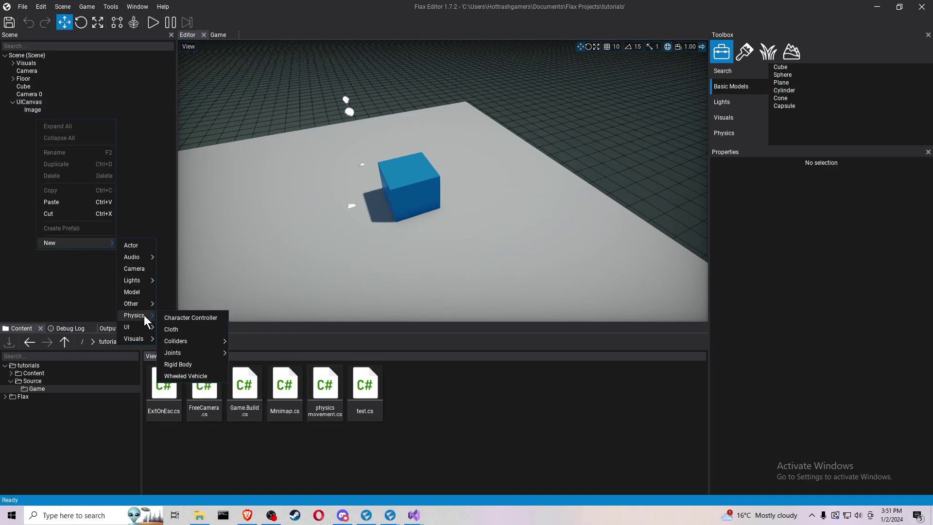
{"action": "left_click", "coordinate": [189, 364]}
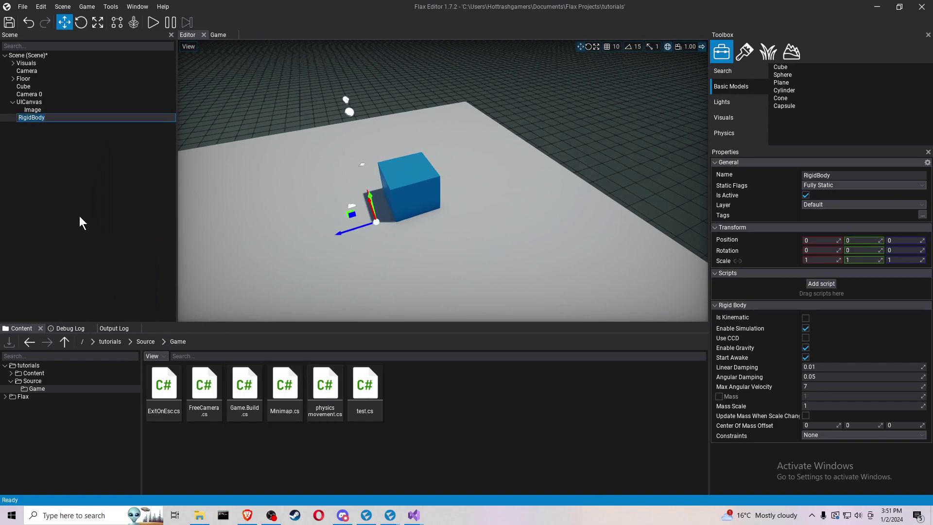
{"action": "type", "text": "cude"}
{"action": "key", "text": "Return"}
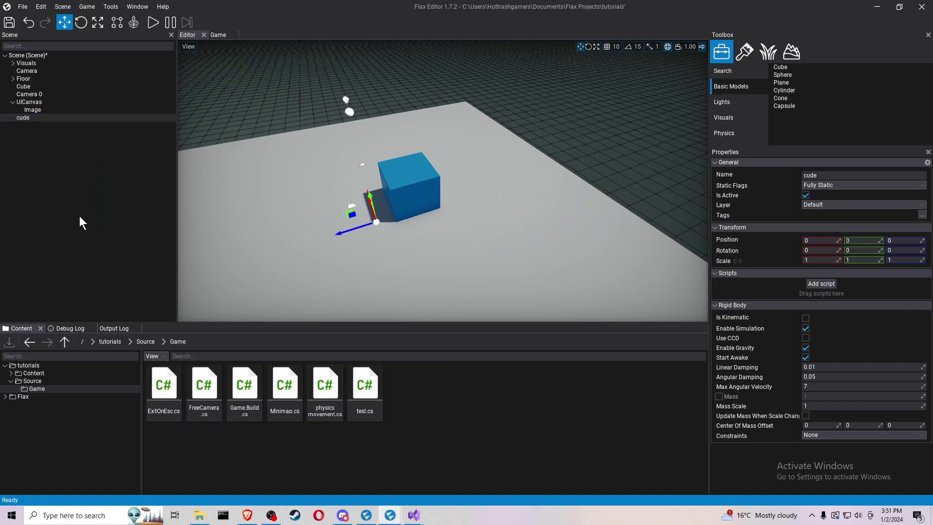
Step: Make the Cube a child of cude and edit its position, setting Z to 0
{"action": "left_click", "coordinate": [48, 119]}
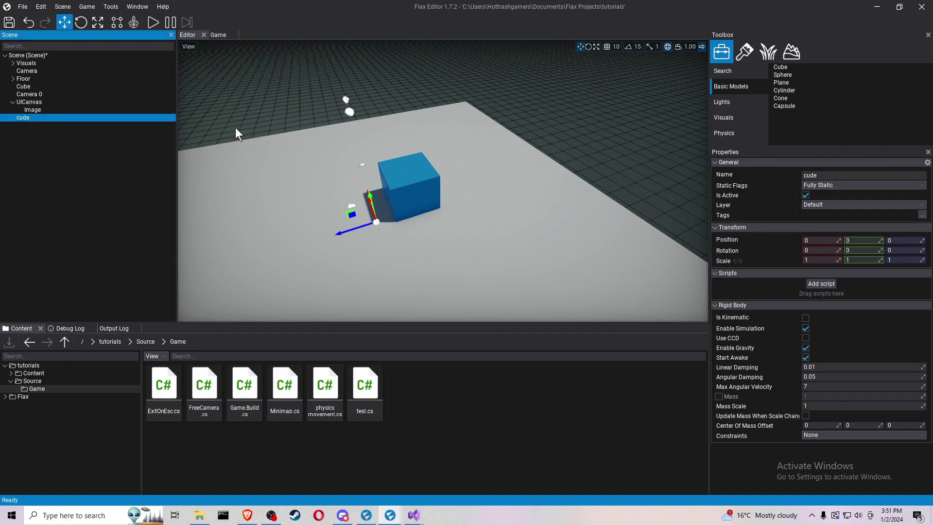
{"action": "left_click_drag", "start_coordinate": [27, 87], "coordinate": [30, 118]}
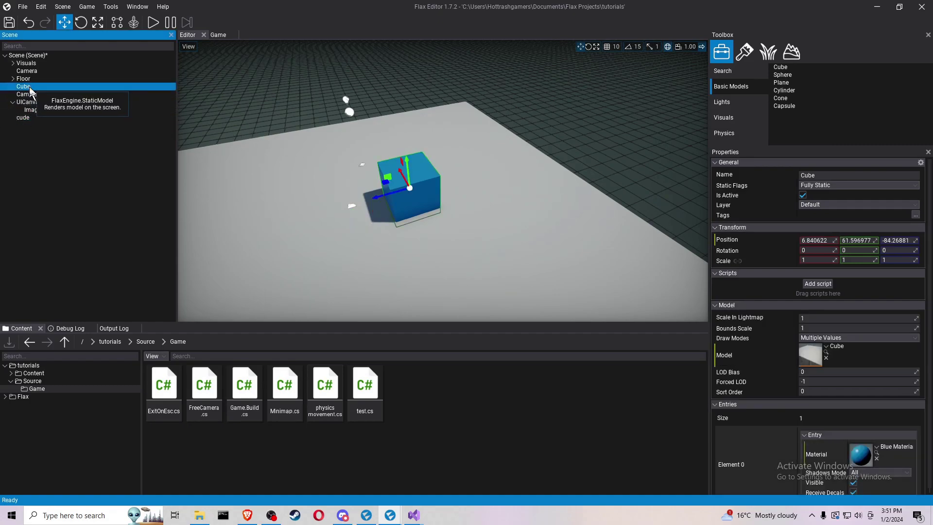
{"action": "left_click", "coordinate": [30, 118]}
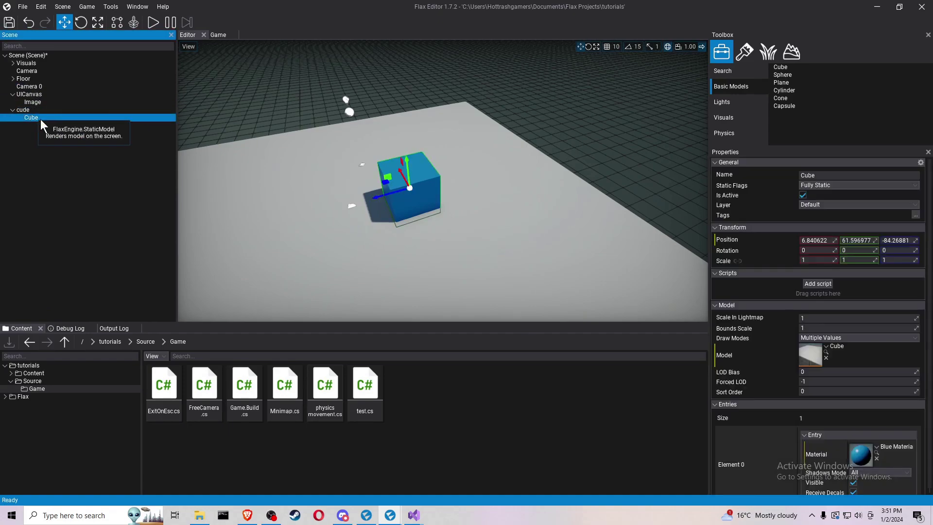
{"action": "left_click", "coordinate": [815, 240]}
{"action": "type", "text": "0"}
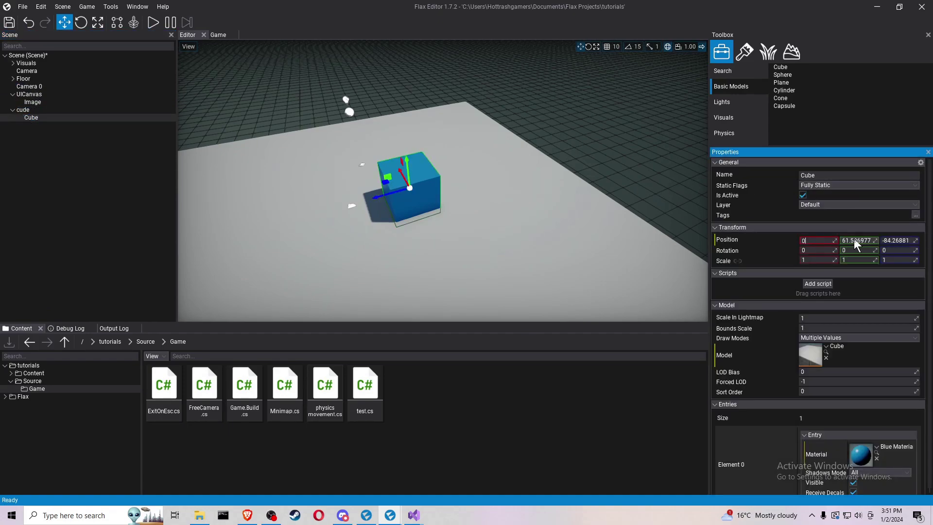
{"action": "left_click", "coordinate": [853, 240]}
{"action": "type", "text": "0"}
{"action": "left_click", "coordinate": [900, 241]}
{"action": "type", "text": "0"}
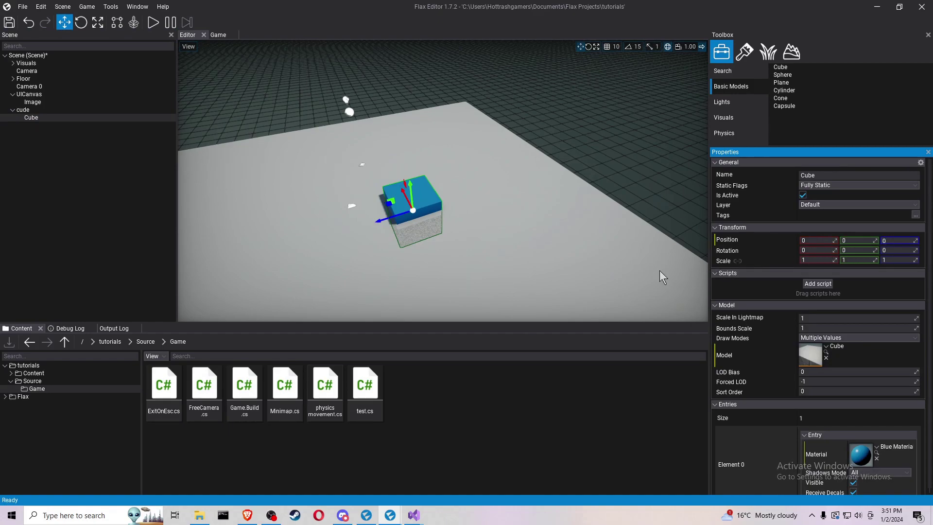
Step: Raise the cude rigid body high above the floor with the gizmo
{"action": "left_click", "coordinate": [60, 110]}
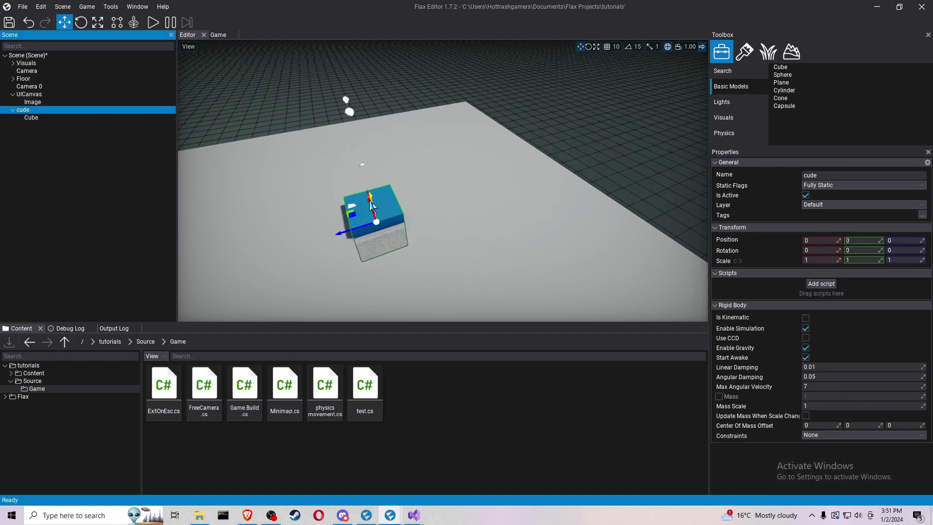
{"action": "right_click_drag", "start_coordinate": [370, 197], "coordinate": [370, 197]}
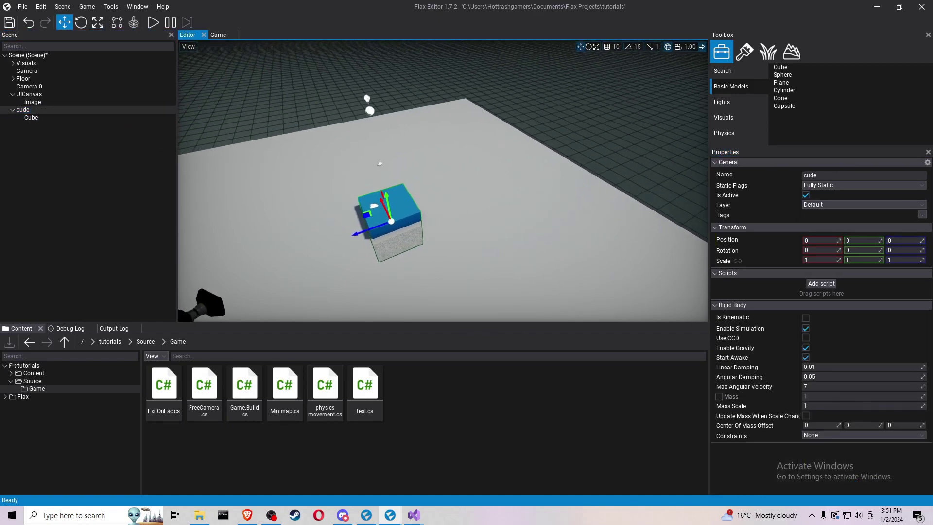
{"action": "right_click_drag", "start_coordinate": [448, 212], "coordinate": [448, 211]}
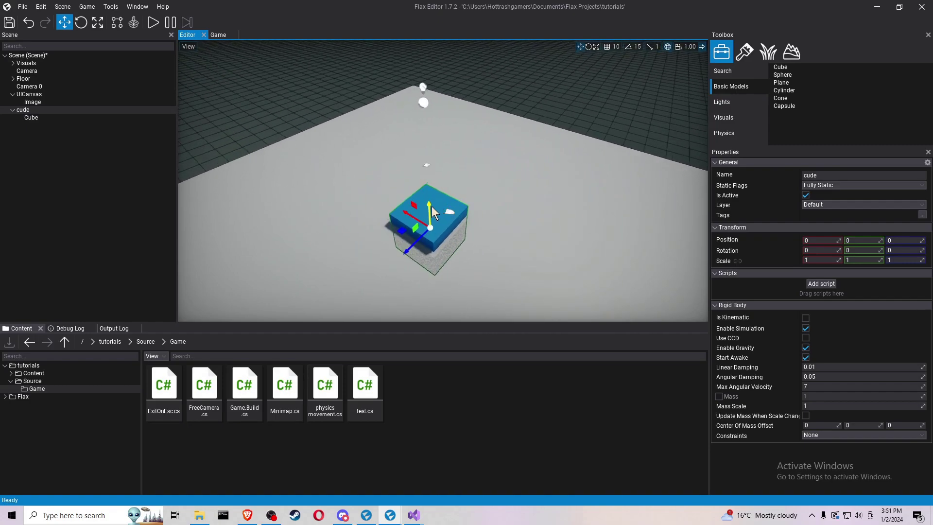
{"action": "left_click_drag", "start_coordinate": [432, 207], "coordinate": [421, 159]}
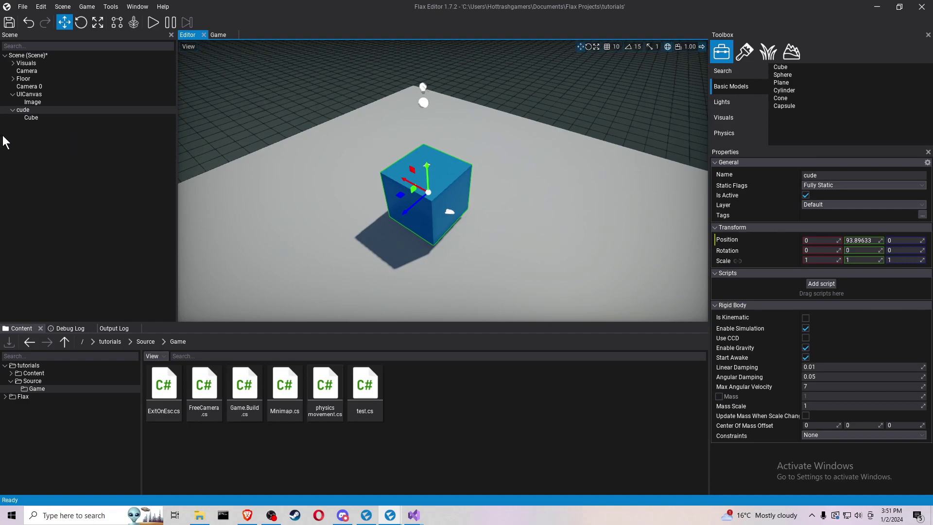
{"action": "left_click", "coordinate": [30, 120]}
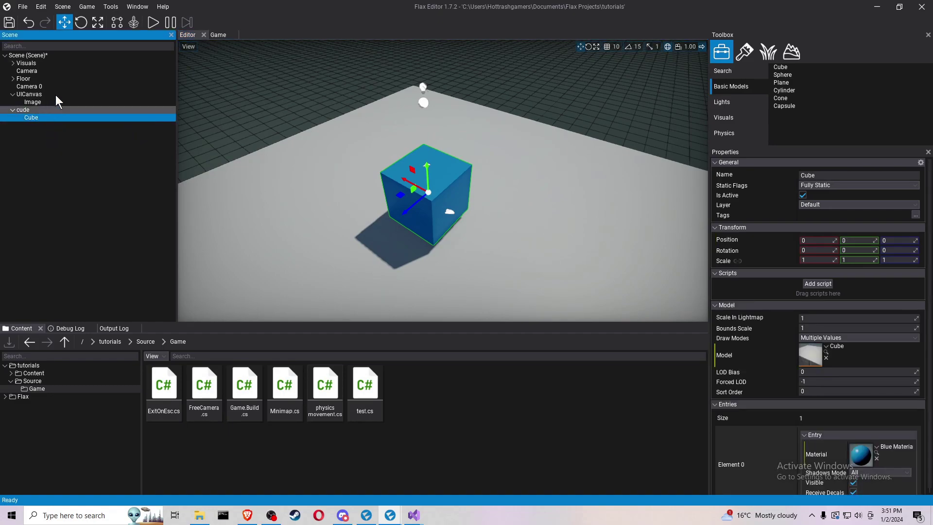
{"action": "left_click", "coordinate": [41, 110]}
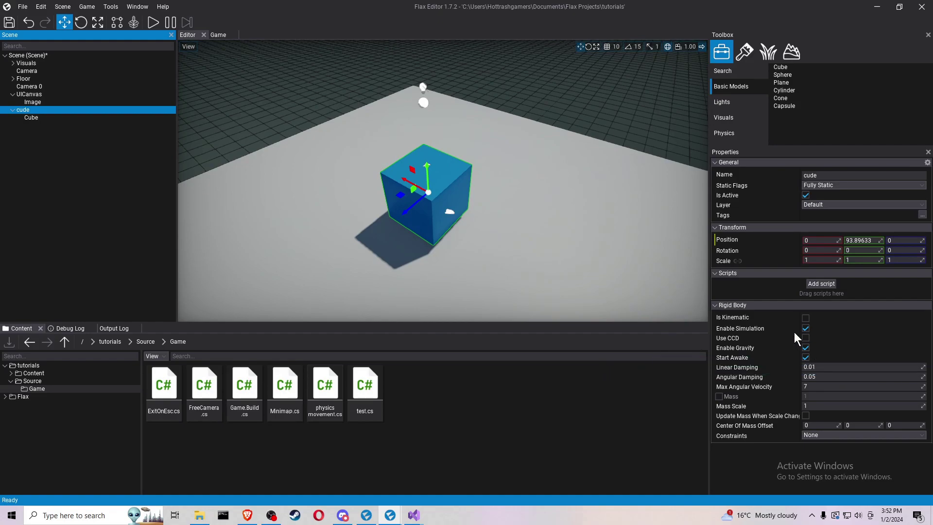
Step: Add a BoxCollider under cude and drag physics movement.cs onto its Scripts
{"action": "right_click", "coordinate": [27, 111]}
{"action": "mouse_move", "coordinate": [41, 258]}
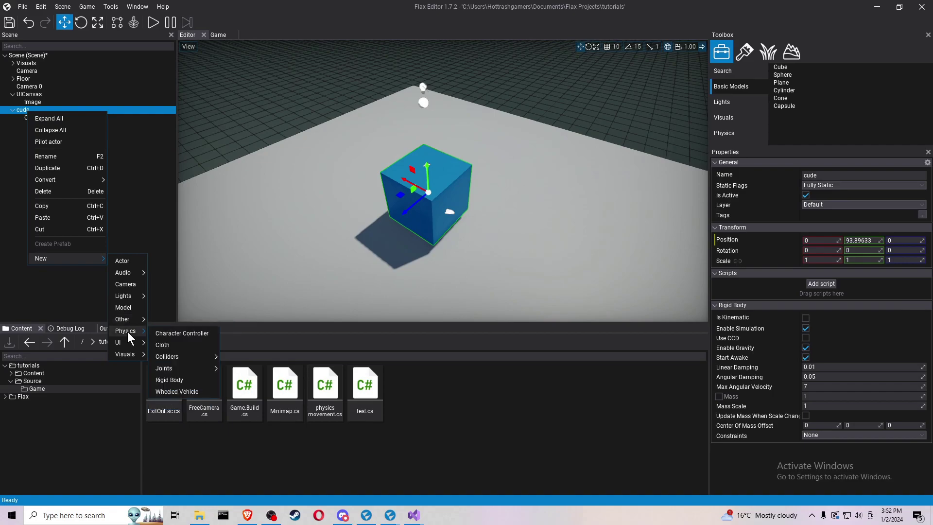
{"action": "mouse_move", "coordinate": [167, 357]}
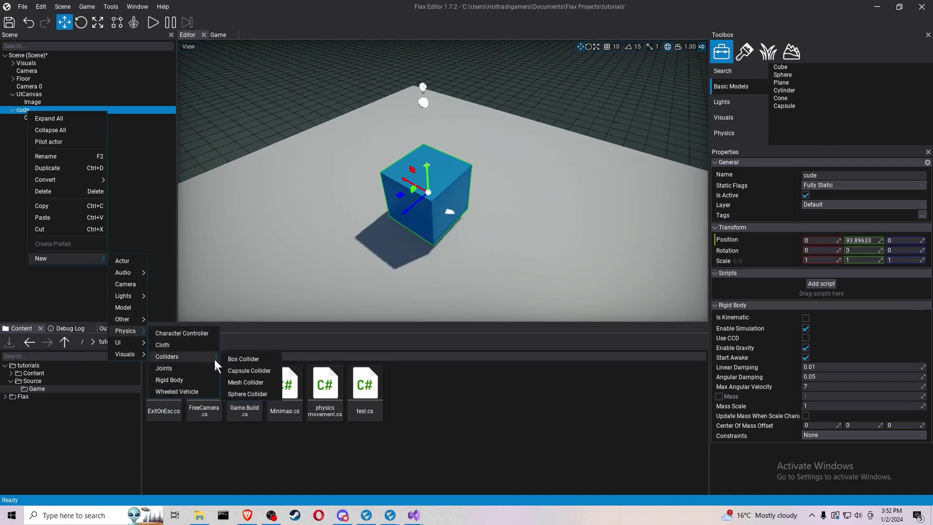
{"action": "left_click", "coordinate": [239, 359]}
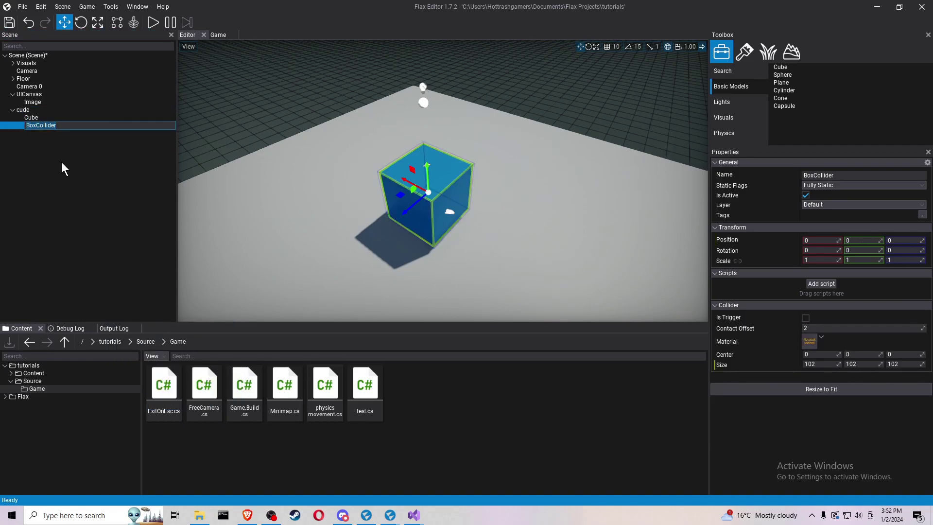
{"action": "key", "text": "Return"}
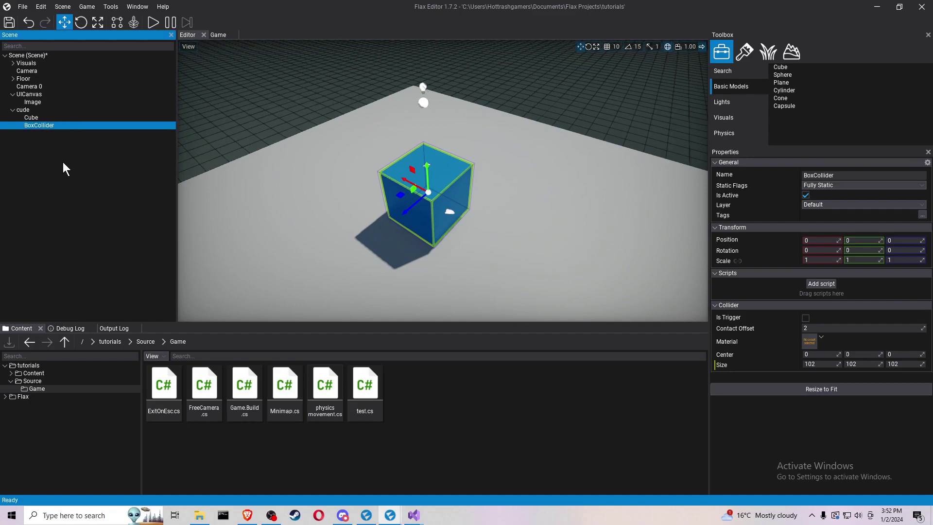
{"action": "left_click", "coordinate": [22, 111]}
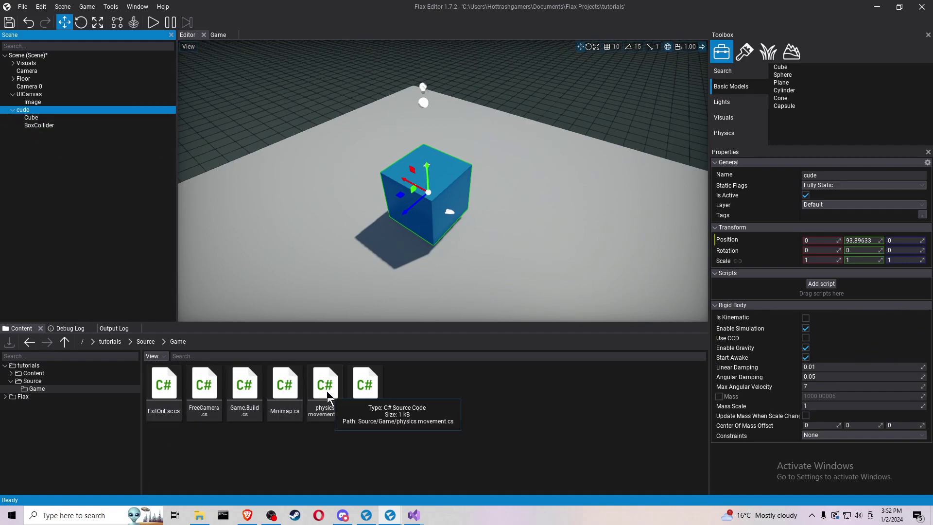
{"action": "left_click_drag", "start_coordinate": [327, 398], "coordinate": [812, 293]}
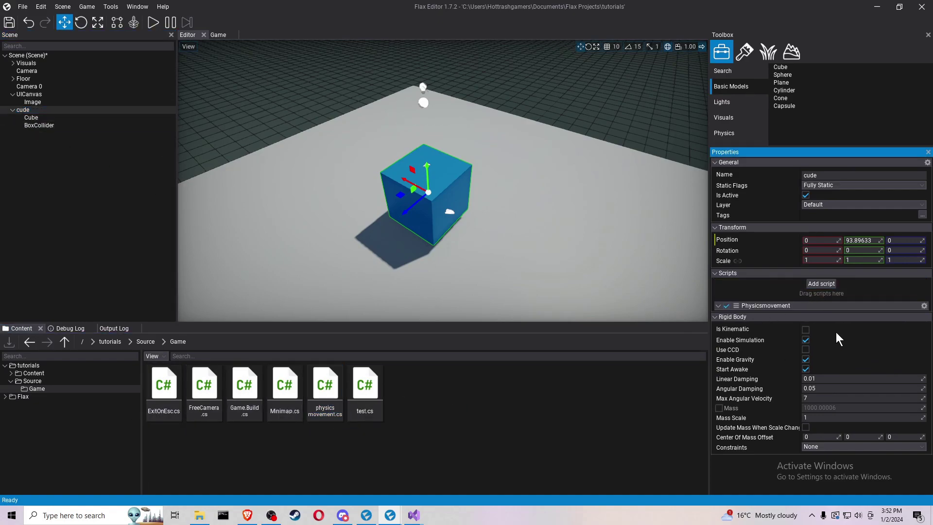
Step: Run the scene in play mode, select cude while it runs, then stop
{"action": "left_click", "coordinate": [157, 22]}
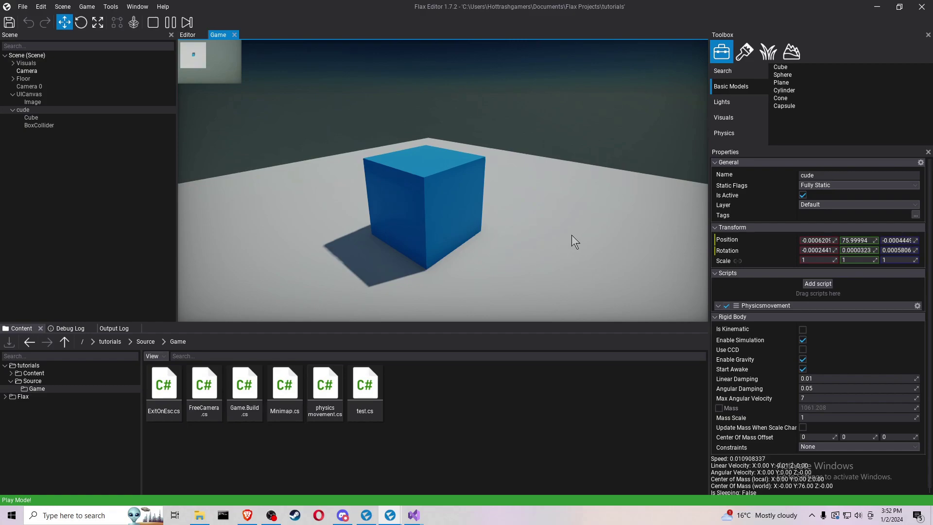
{"action": "left_click", "coordinate": [38, 112]}
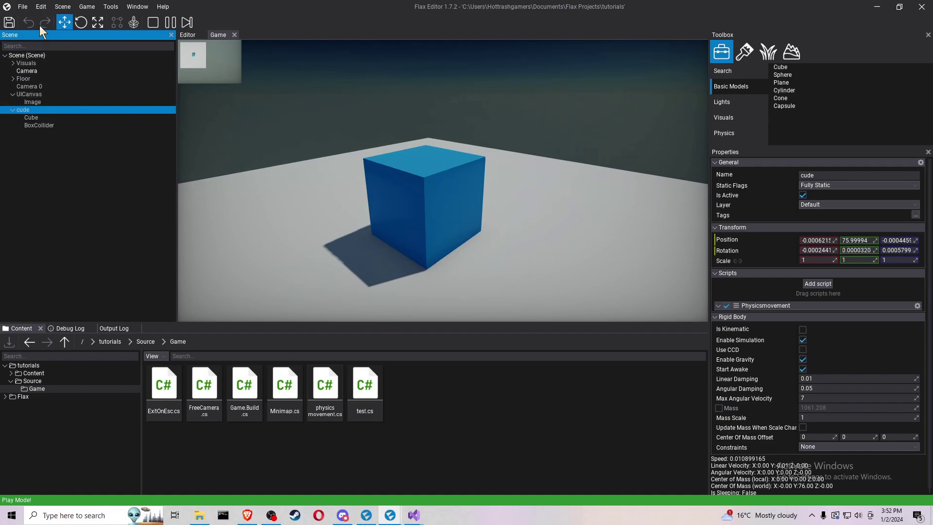
{"action": "left_click", "coordinate": [153, 23]}
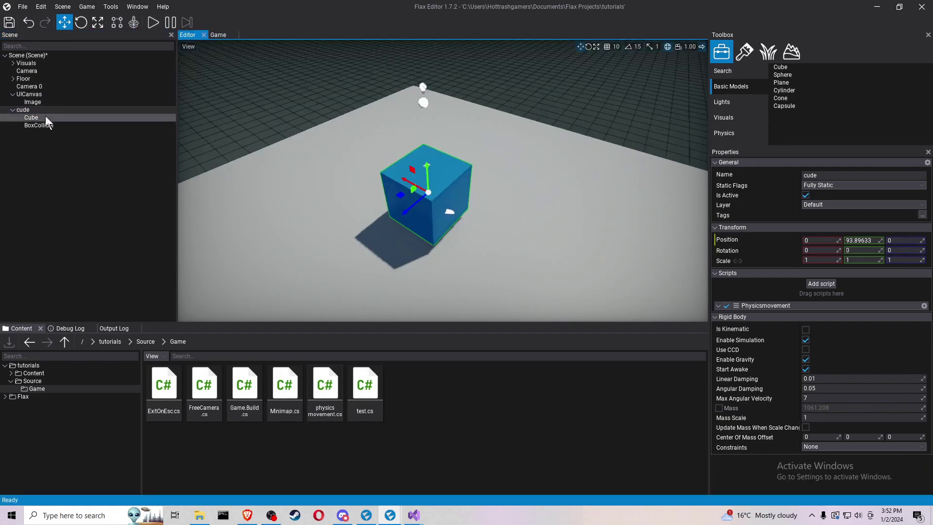
{"action": "mouse_move", "coordinate": [413, 515]}
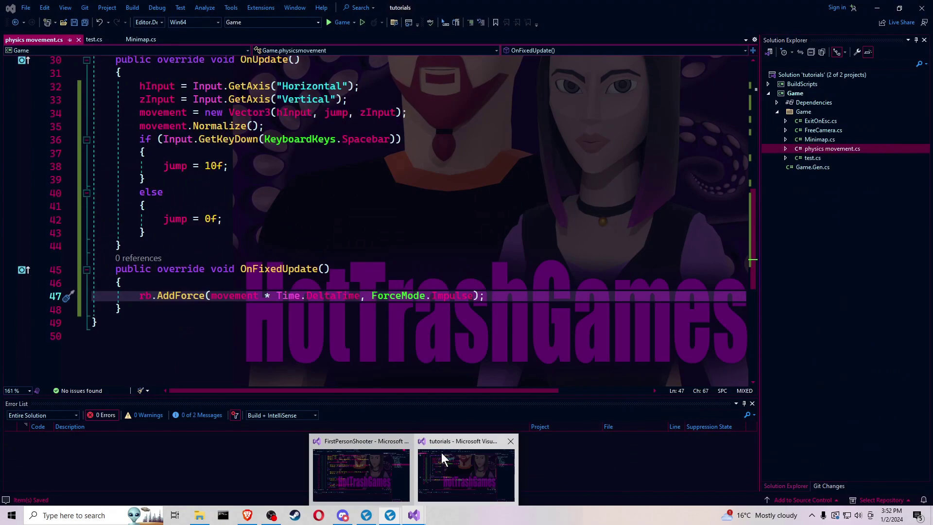
Step: Declare 'speed = 1000f' on line 11 and save the script
{"action": "left_click", "coordinate": [442, 453]}
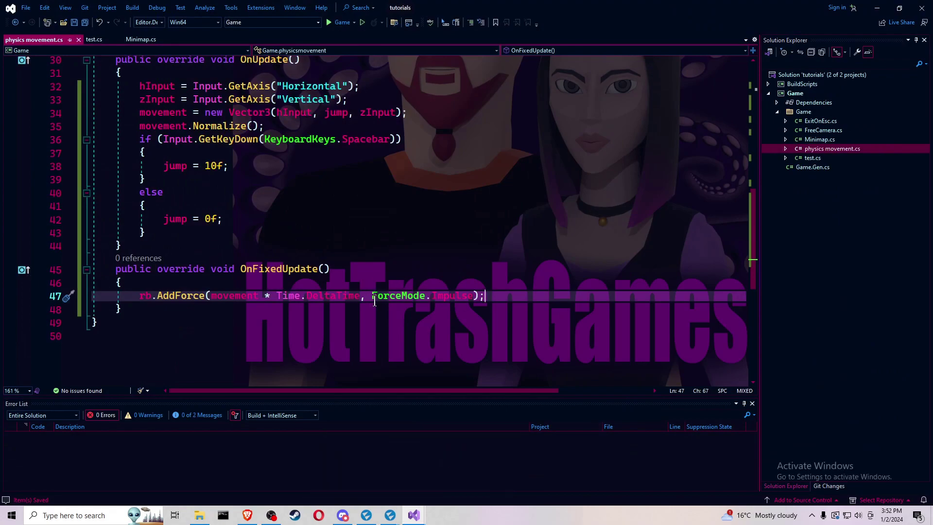
{"action": "scroll", "coordinate": [379, 302], "scroll_direction": "up", "scroll_amount": 8}
{"action": "scroll", "coordinate": [379, 302], "scroll_direction": "up", "scroll_amount": 2}
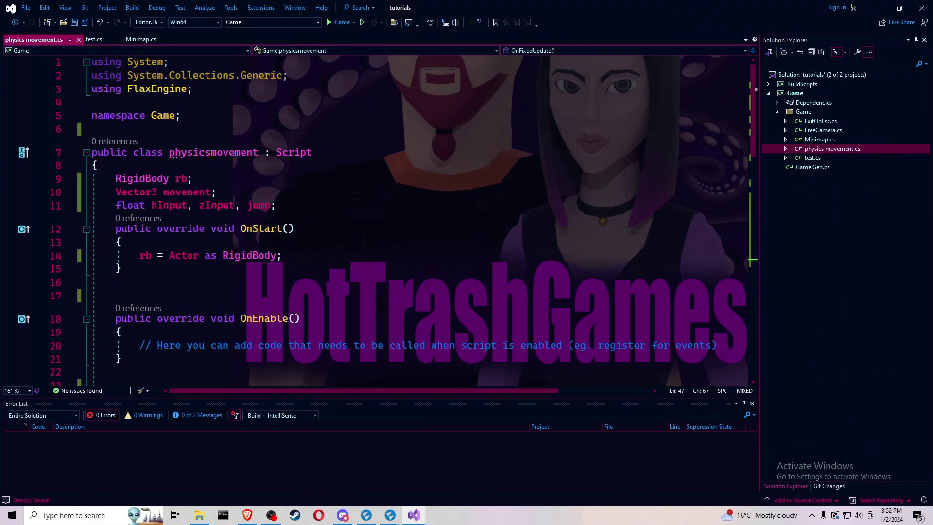
{"action": "left_click", "coordinate": [276, 206]}
{"action": "key", "text": "Left"}
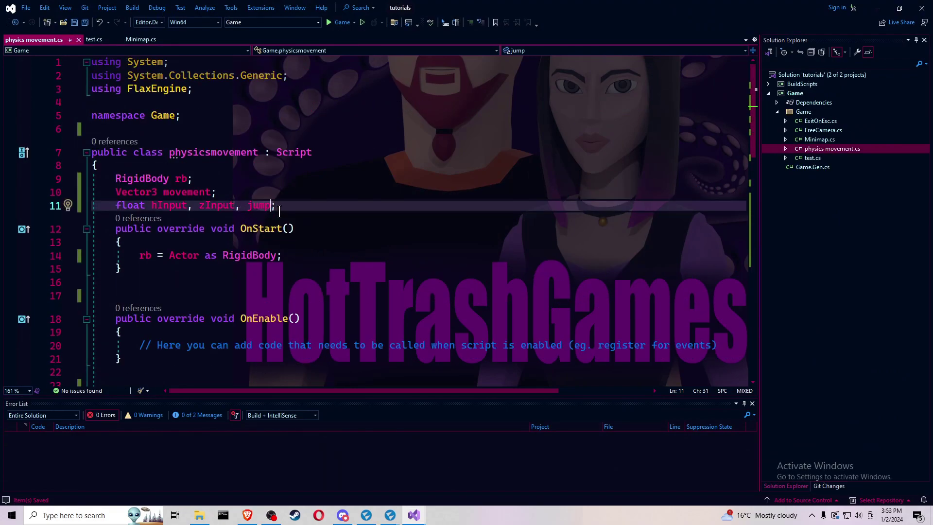
{"action": "type", "text": ", spped"}
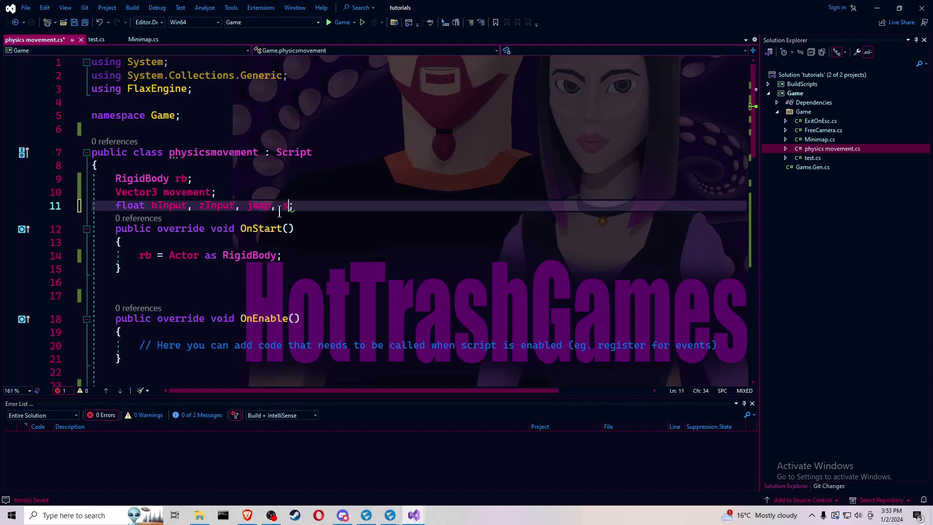
{"action": "key", "text": "BackSpace"}
{"action": "key", "text": "BackSpace"}
{"action": "key", "text": "BackSpace"}
{"action": "type", "text": "eed"}
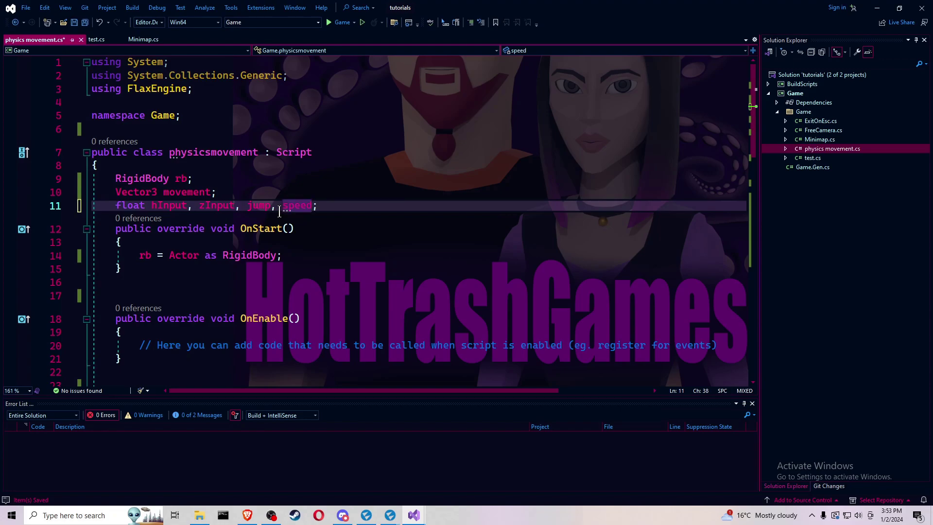
{"action": "mouse_move", "coordinate": [298, 206]}
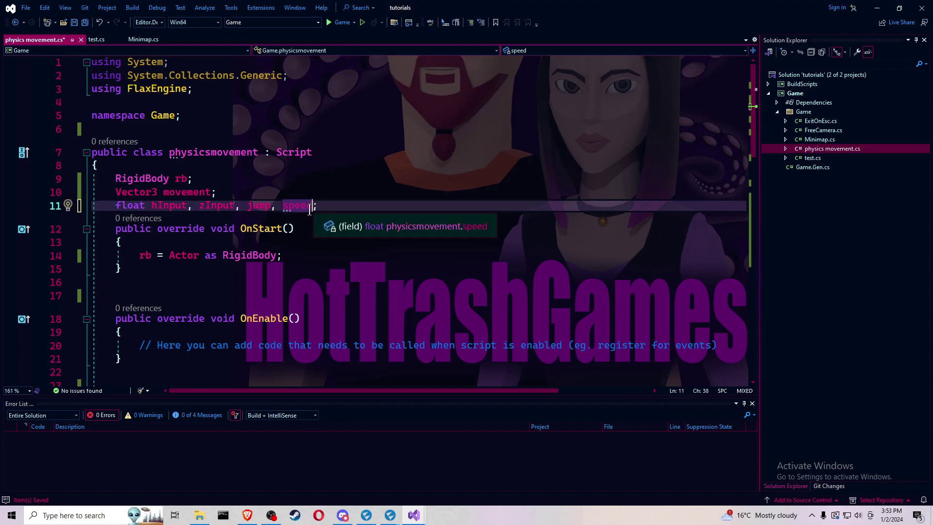
{"action": "type", "text": " = "}
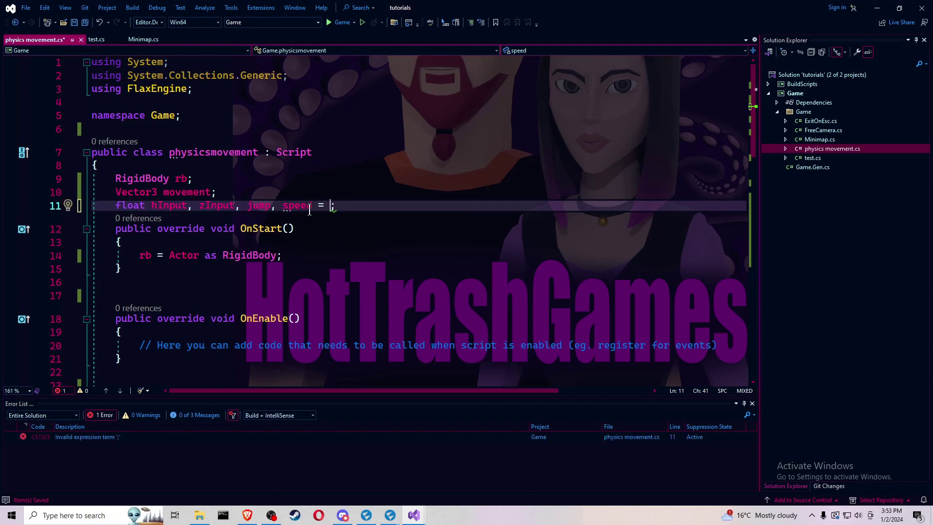
{"action": "type", "text": " 1000f"}
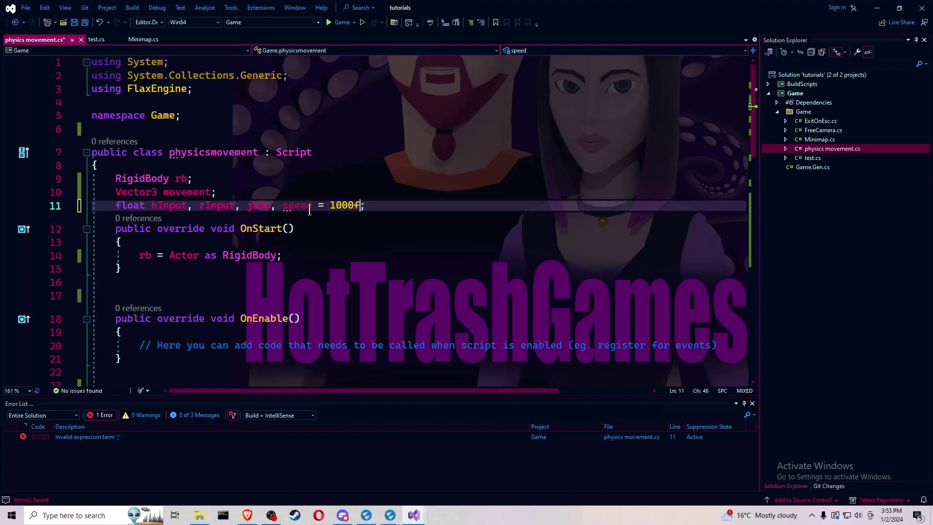
{"action": "key", "text": "ctrl+s"}
{"action": "scroll", "coordinate": [314, 219], "scroll_direction": "down", "scroll_amount": 4}
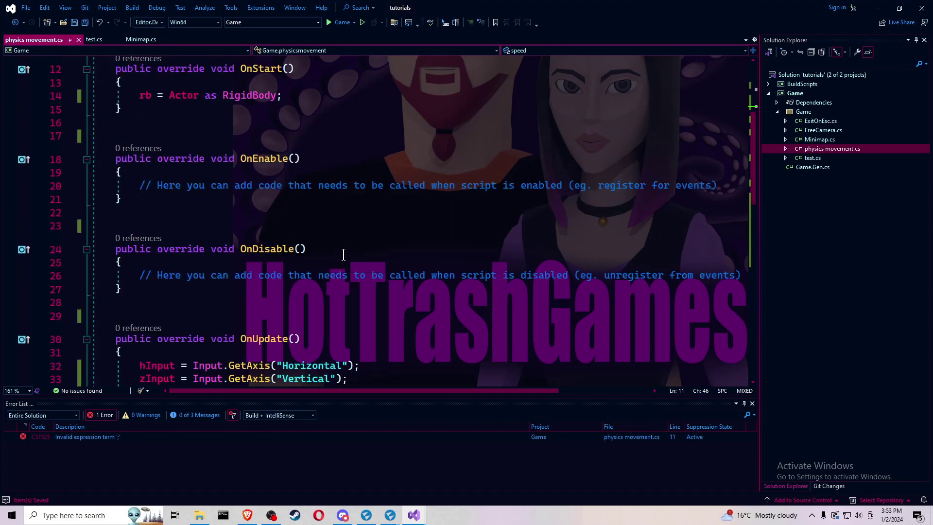
{"action": "scroll", "coordinate": [346, 253], "scroll_direction": "down", "scroll_amount": 4}
{"action": "scroll", "coordinate": [345, 253], "scroll_direction": "down", "scroll_amount": 4}
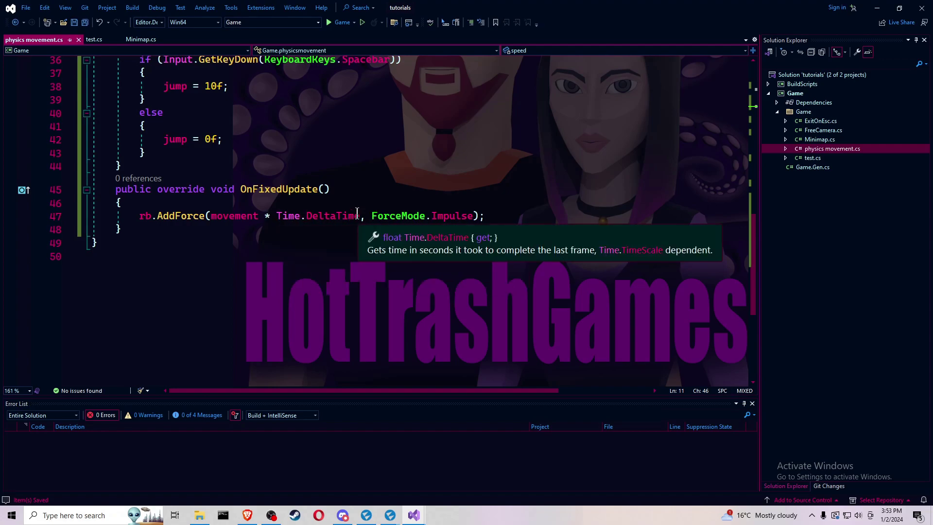
Step: Multiply the AddForce impulse by speed after Time.DeltaTime and save
{"action": "left_click", "coordinate": [361, 216]}
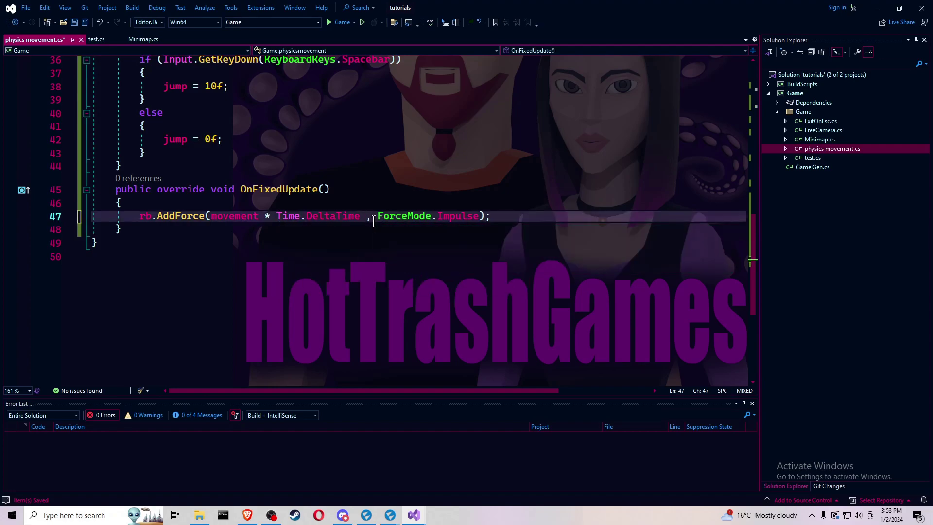
{"action": "type", "text": "*spee"}
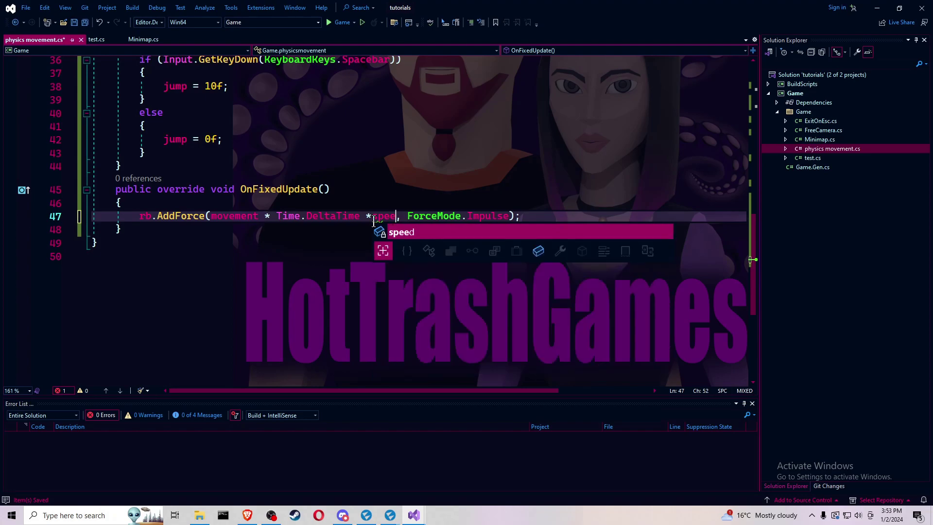
{"action": "type", "text": "d"}
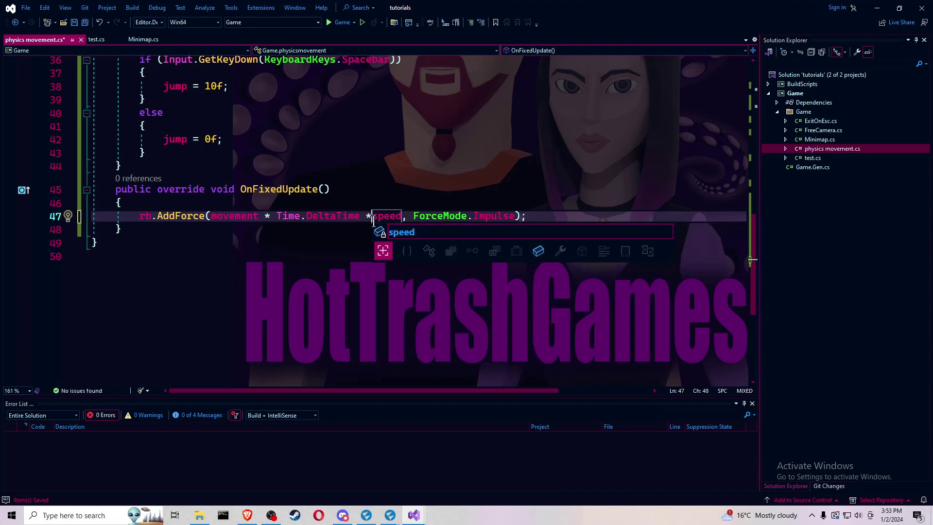
{"action": "left_click", "coordinate": [373, 219]}
{"action": "key", "text": "ctrl+s"}
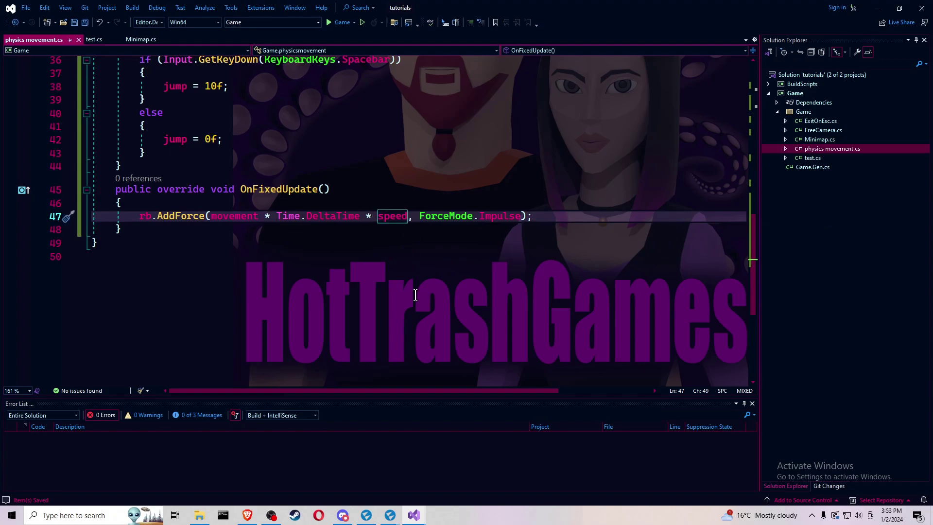
Step: Return to Flax Editor and select the cude rigid body in the scene tree
{"action": "mouse_move", "coordinate": [366, 516]}
{"action": "left_click", "coordinate": [361, 477]}
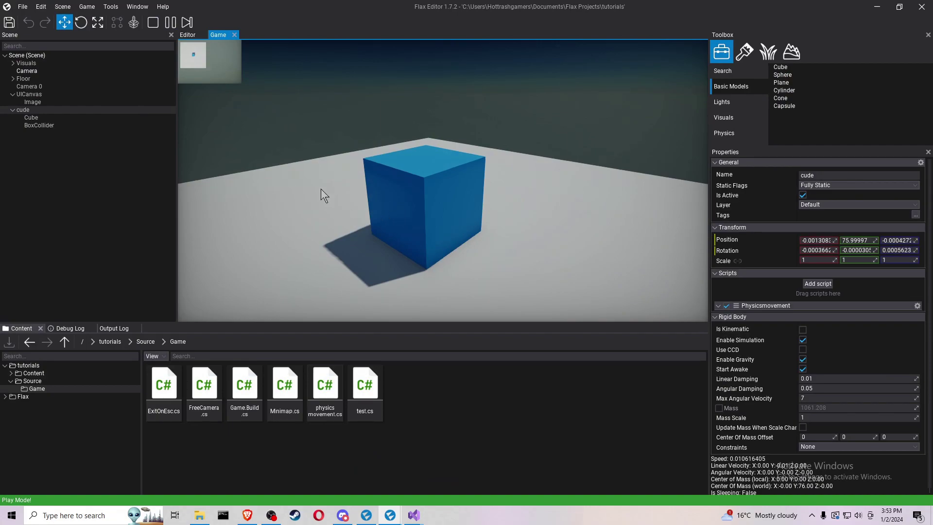
{"action": "left_click", "coordinate": [38, 109]}
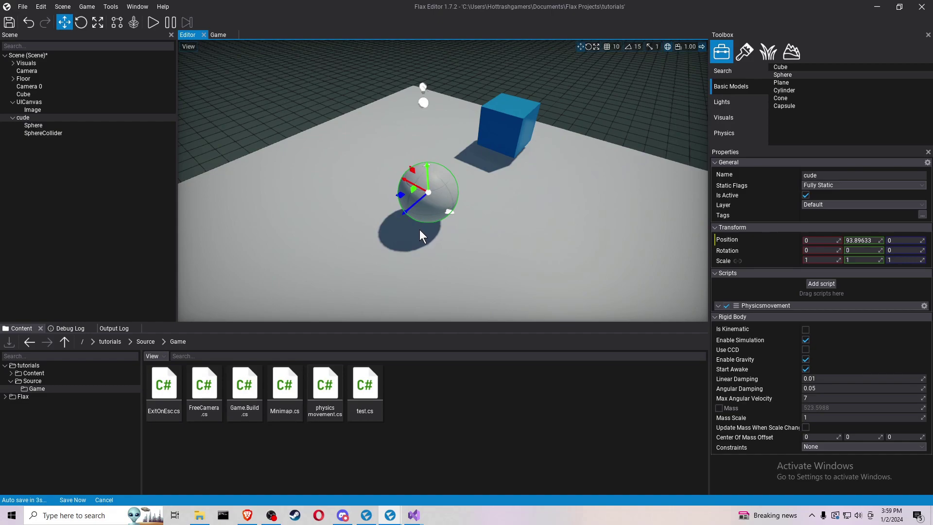
Step: Play-test the sphere by rolling it with D, W and repeated S, then stop play mode
{"action": "left_click", "coordinate": [149, 22]}
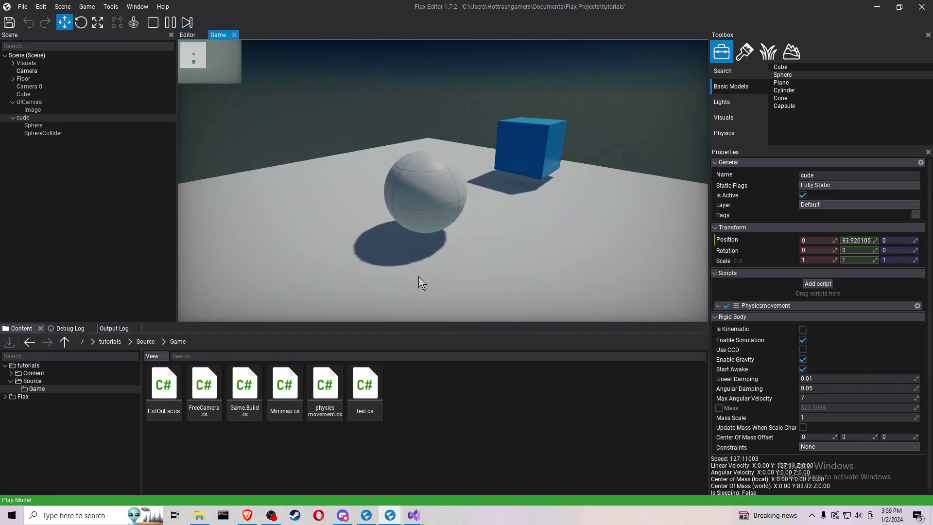
{"action": "key", "text": "d"}
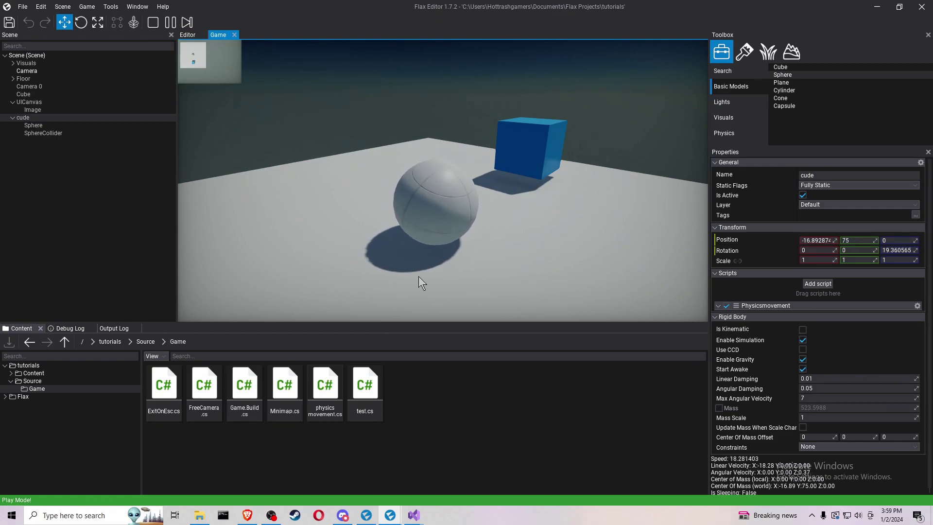
{"action": "key", "text": "w"}
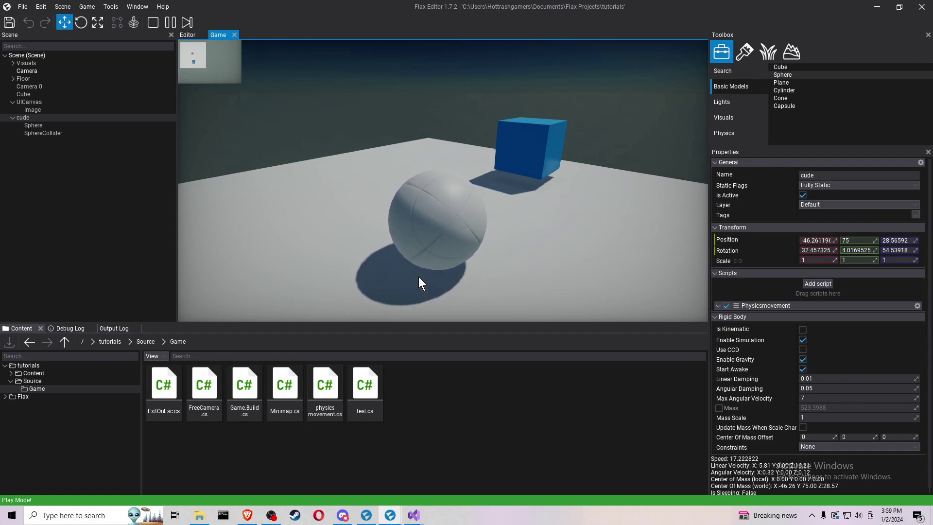
{"action": "key", "text": "s"}
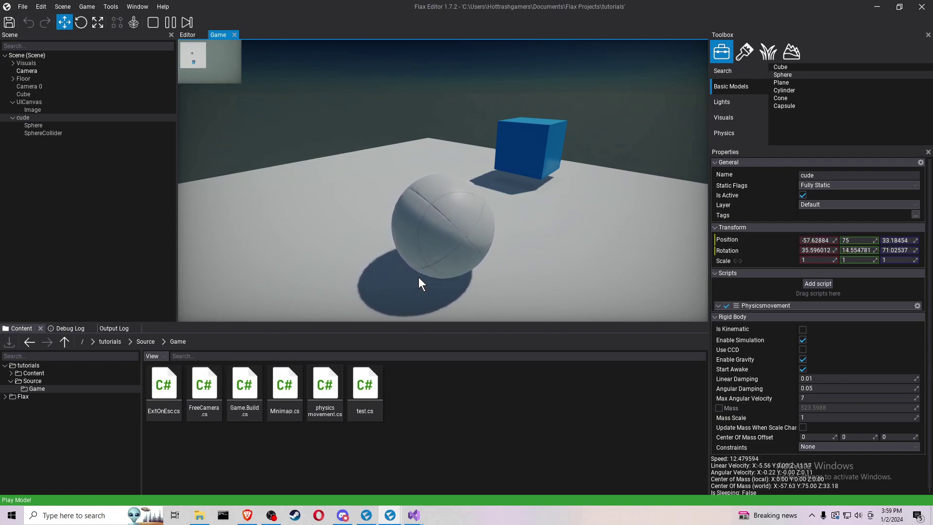
{"action": "key", "text": "s"}
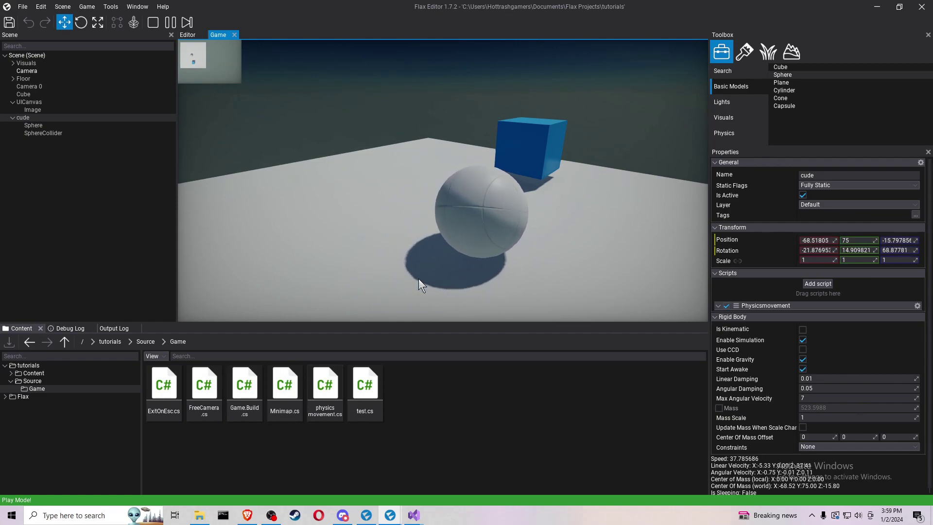
{"action": "key", "text": "s"}
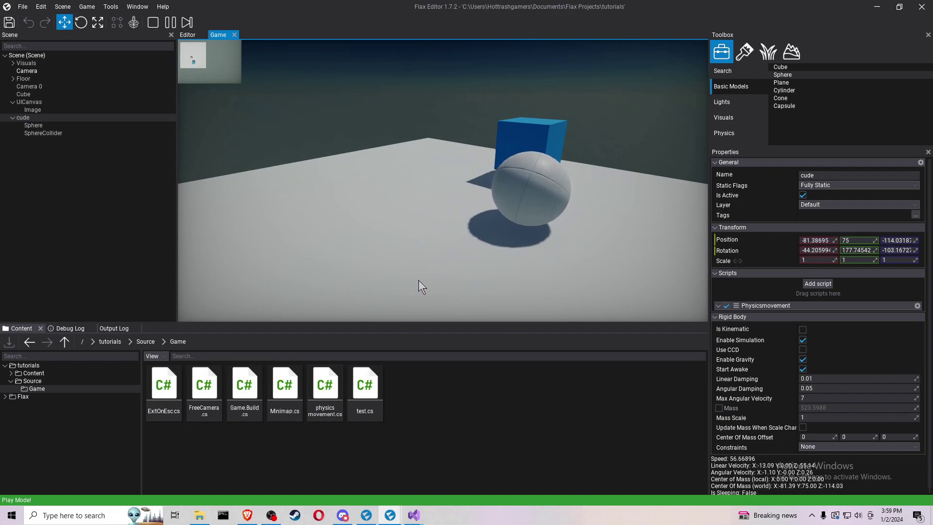
{"action": "key", "text": "s"}
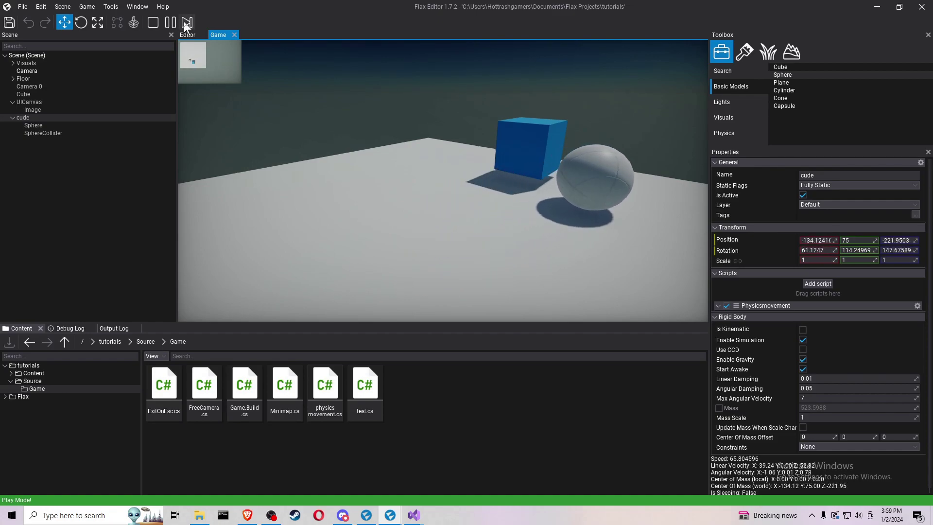
{"action": "left_click", "coordinate": [152, 24]}
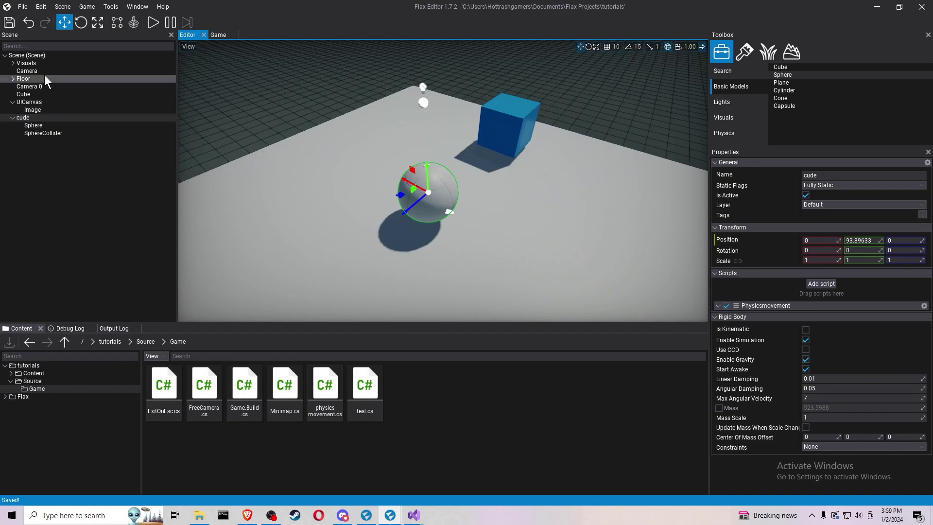
Step: Select the Camera and slide it along its X axis toward the cube
{"action": "left_click", "coordinate": [32, 71]}
{"action": "right_click_drag", "start_coordinate": [366, 217], "coordinate": [366, 216]}
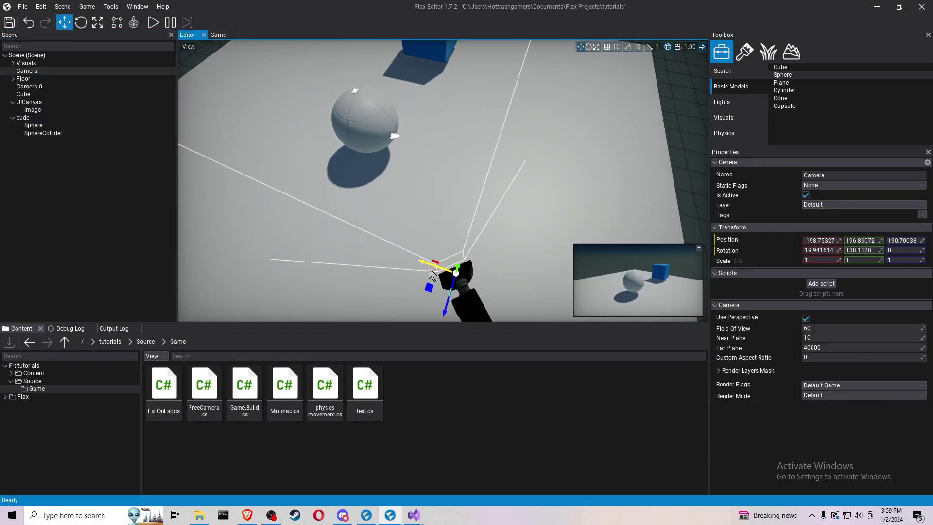
{"action": "left_click_drag", "start_coordinate": [426, 262], "coordinate": [183, 141]}
{"action": "right_click_drag", "start_coordinate": [182, 141], "coordinate": [182, 141]}
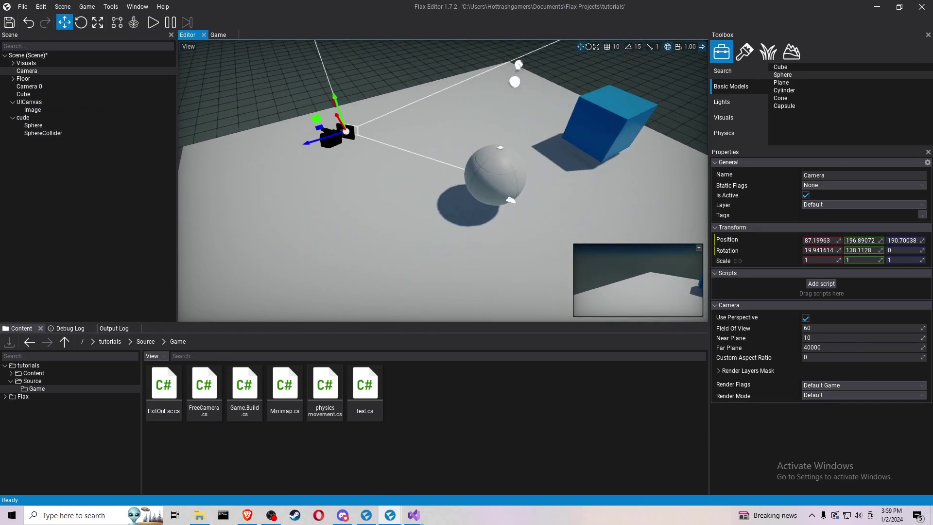
{"action": "right_click_drag", "start_coordinate": [324, 153], "coordinate": [325, 154]}
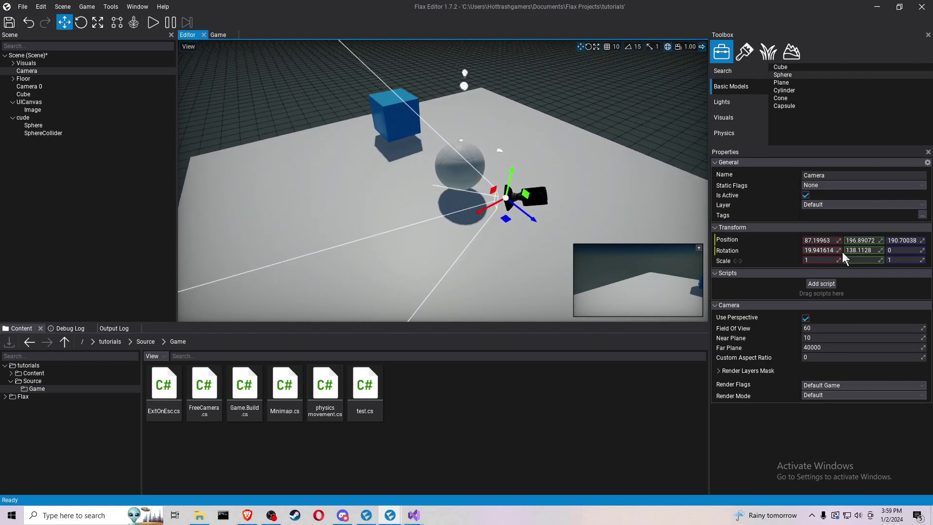
Step: Set the Camera's Y rotation to 0 and move it toward the cube along Z
{"action": "left_click", "coordinate": [859, 250]}
{"action": "type", "text": "0"}
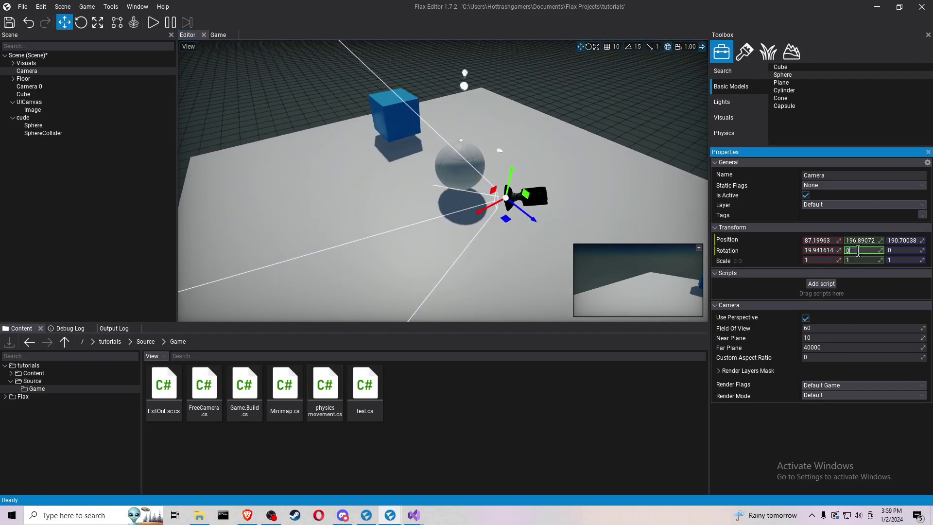
{"action": "key", "text": "Return"}
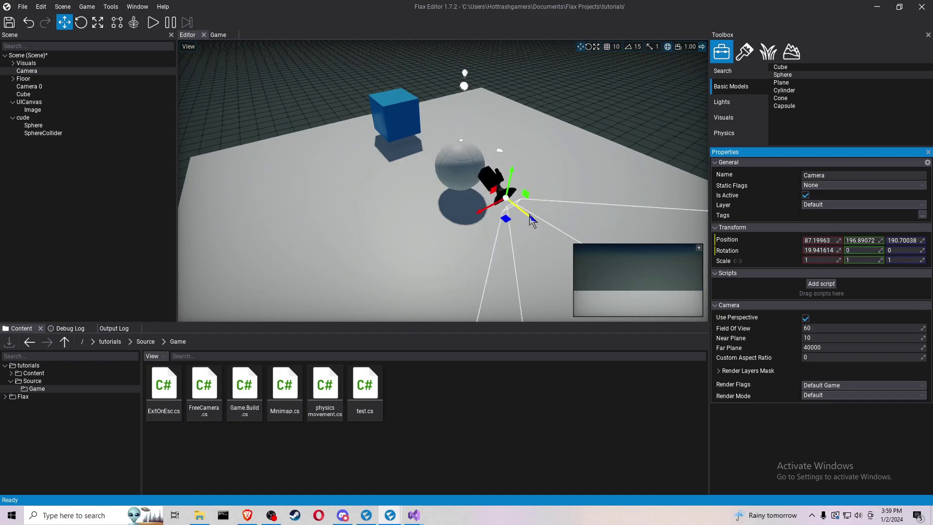
{"action": "left_click_drag", "start_coordinate": [531, 221], "coordinate": [371, 97]}
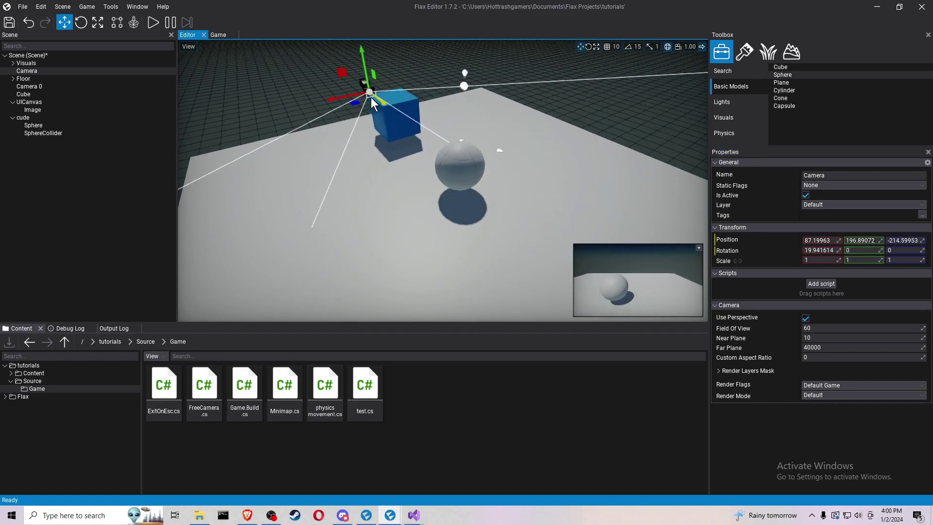
{"action": "left_click", "coordinate": [154, 23]}
{"action": "key", "text": "d"}
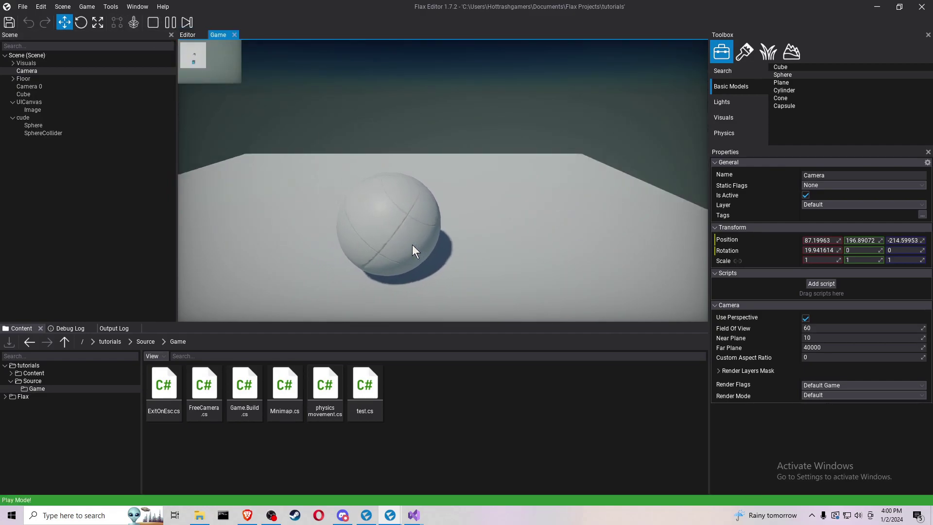
{"action": "key", "text": "a"}
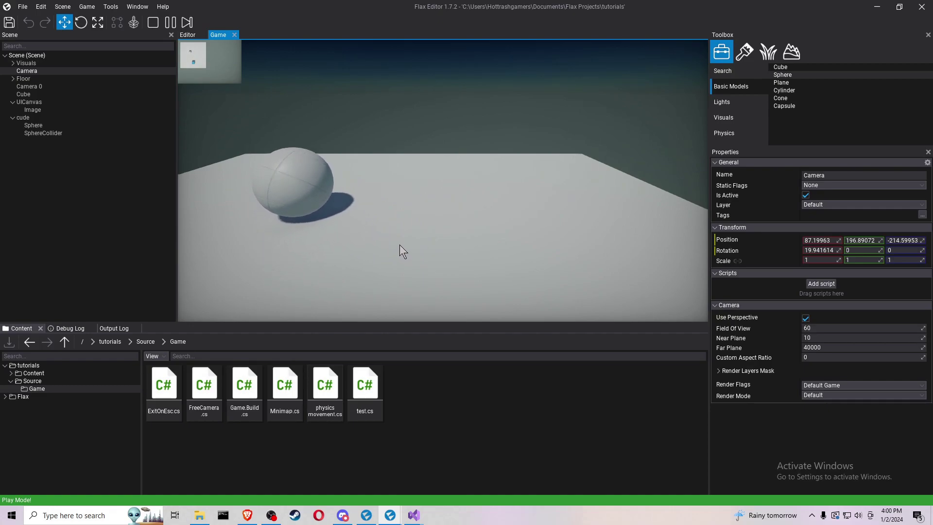
{"action": "key", "text": "w"}
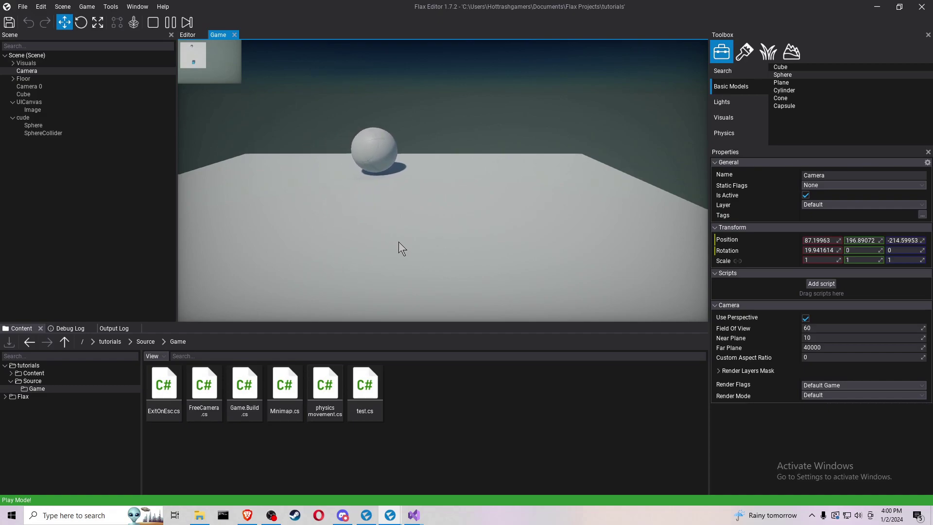
{"action": "left_click", "coordinate": [152, 25]}
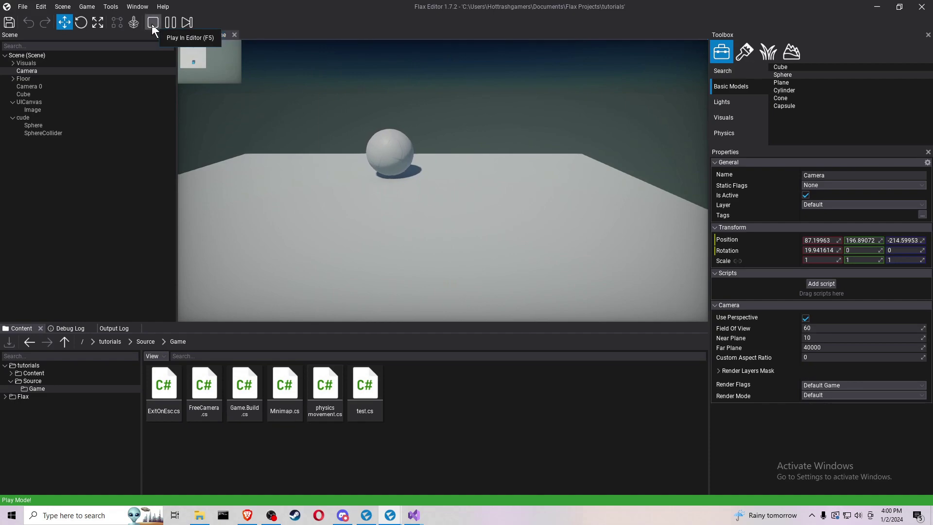
{"action": "mouse_move", "coordinate": [413, 516]}
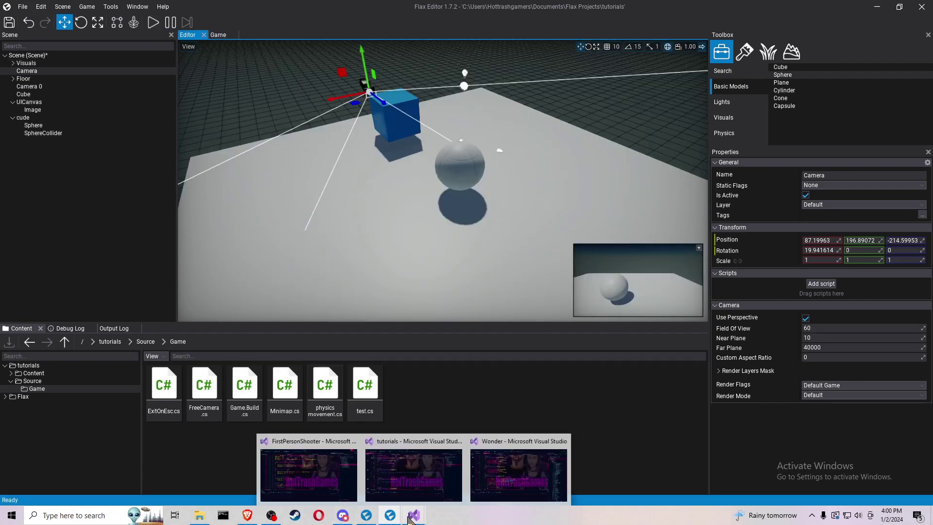
Step: Change jump from 10f to 10000f on line 38, save the script, and return to Flax
{"action": "left_click", "coordinate": [407, 480]}
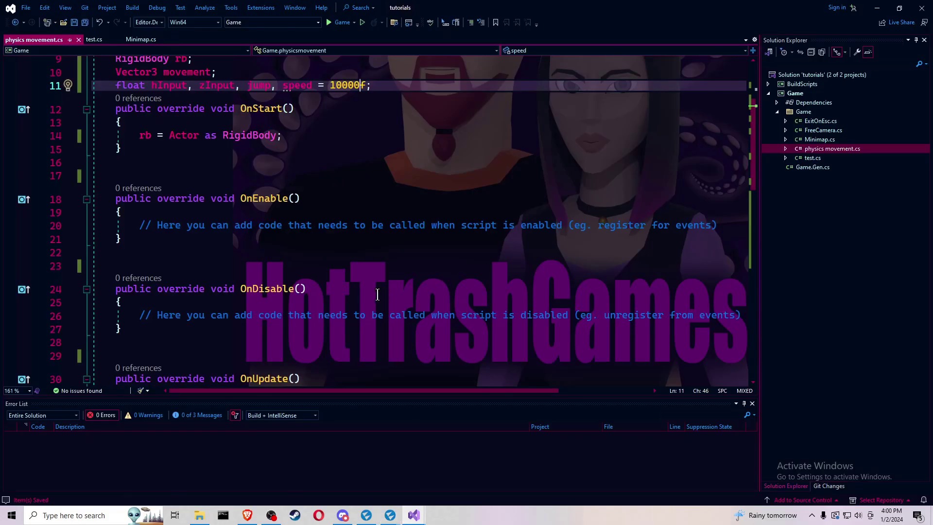
{"action": "scroll", "coordinate": [377, 294], "scroll_direction": "down", "scroll_amount": 7}
{"action": "left_click", "coordinate": [240, 166]}
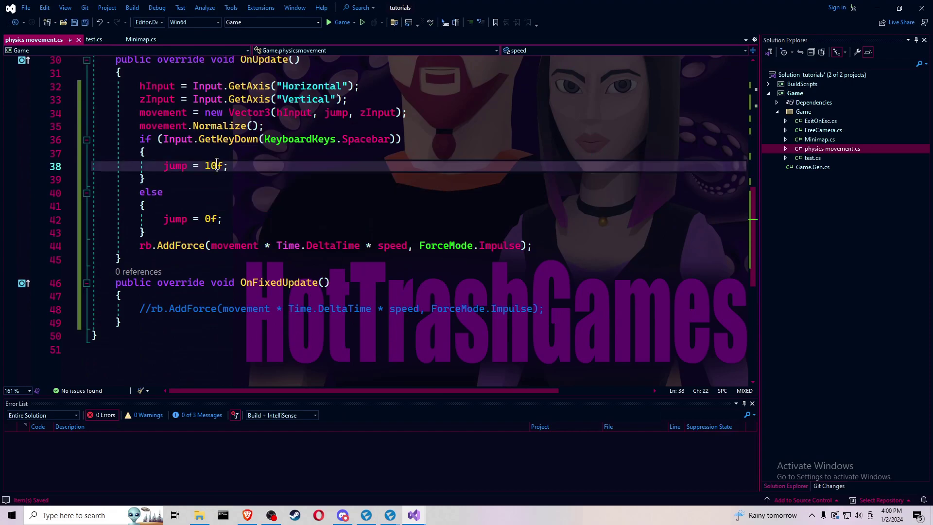
{"action": "type", "text": "0"}
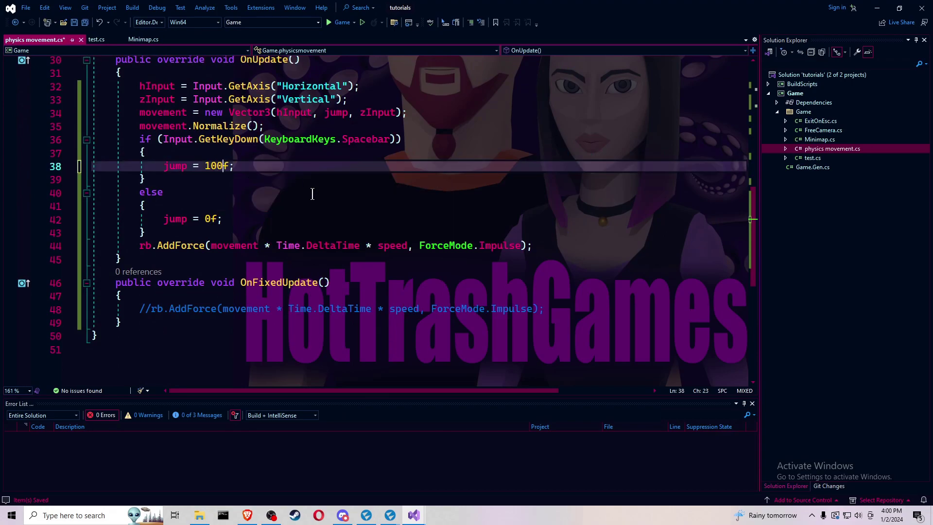
{"action": "type", "text": "000"}
{"action": "key", "text": "ctrl+s"}
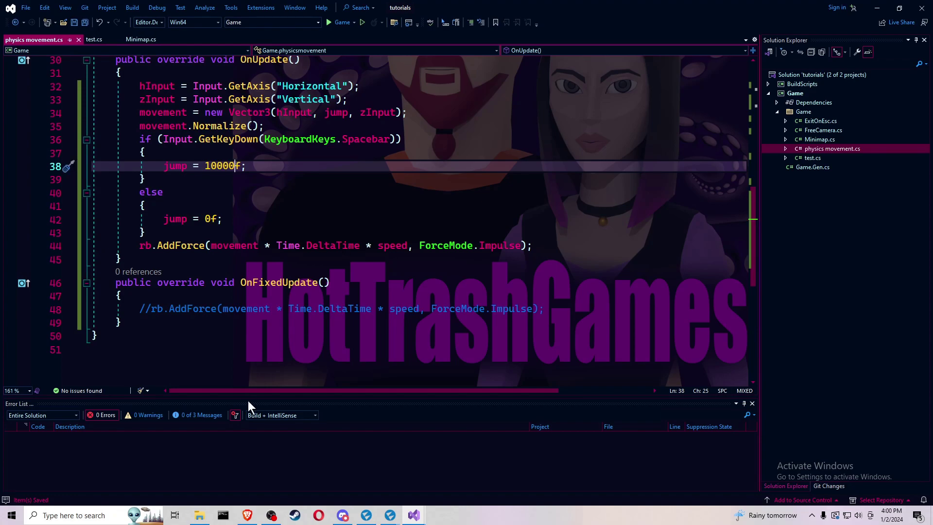
{"action": "mouse_move", "coordinate": [390, 516]}
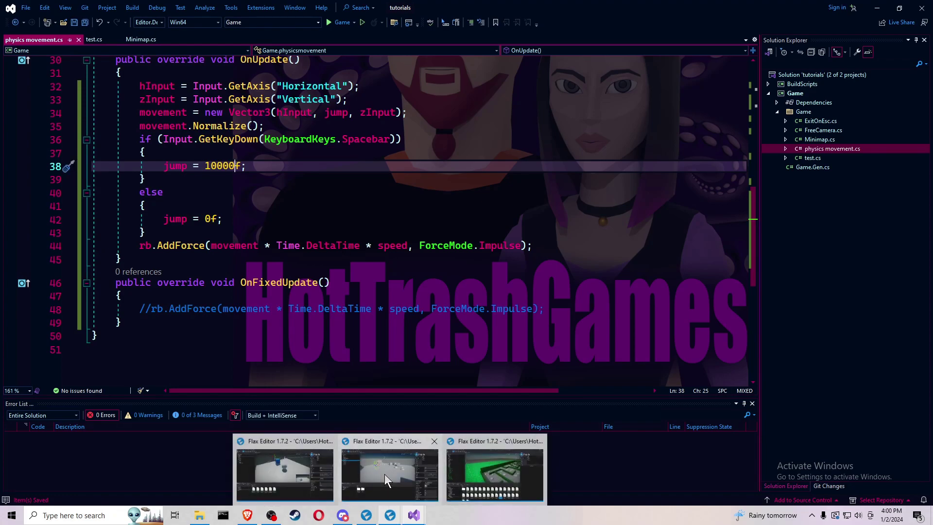
{"action": "left_click", "coordinate": [385, 473]}
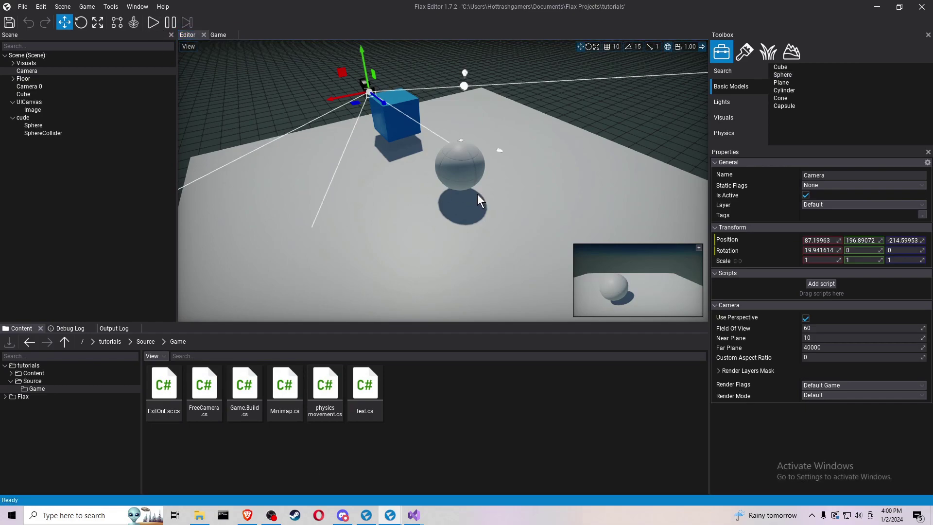
Step: Run and stop a play test, check the script, then roll with W and jump with Space
{"action": "left_click", "coordinate": [154, 24]}
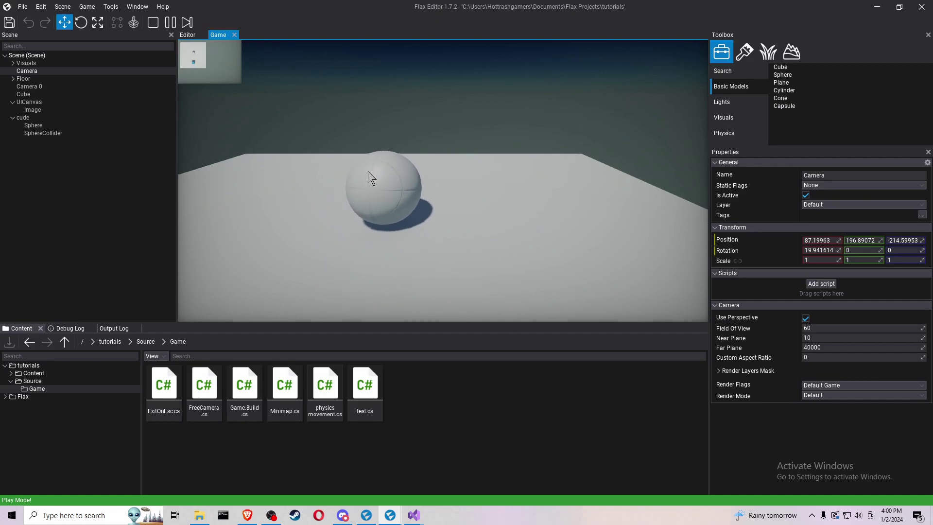
{"action": "left_click", "coordinate": [153, 21]}
{"action": "mouse_move", "coordinate": [414, 515]}
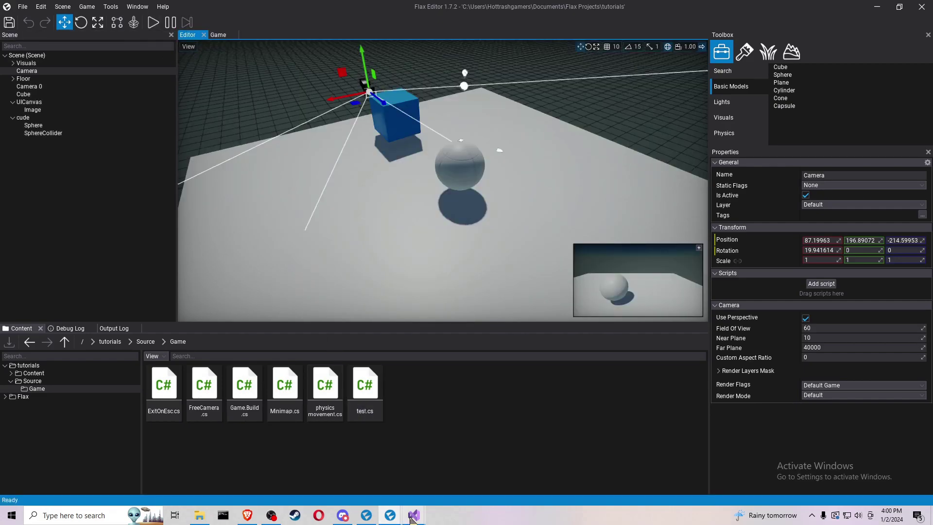
{"action": "left_click", "coordinate": [403, 479]}
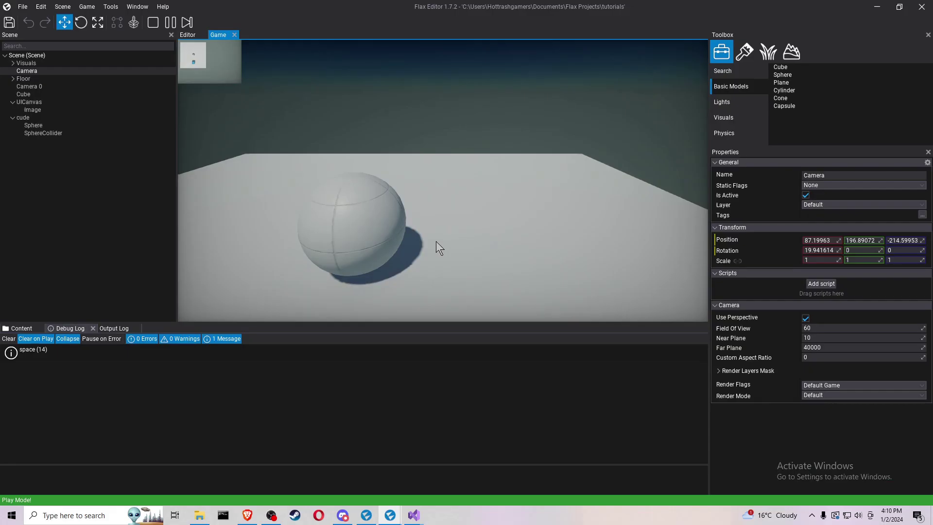
{"action": "key", "text": "w"}
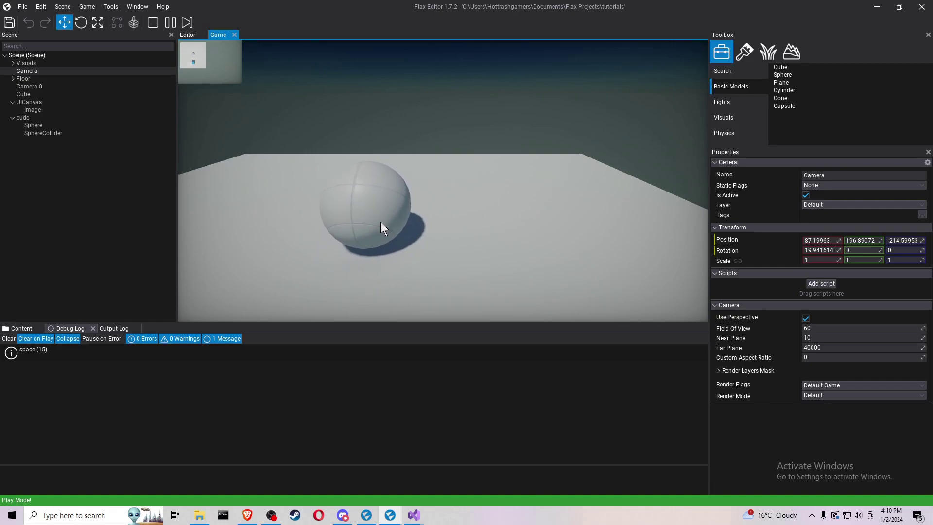
{"action": "key", "text": "space"}
{"action": "left_click", "coordinate": [153, 23]}
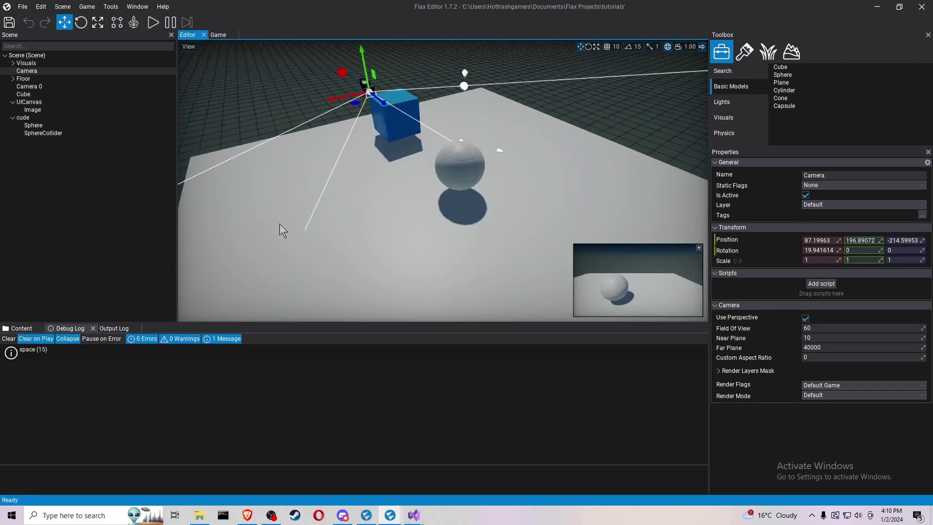